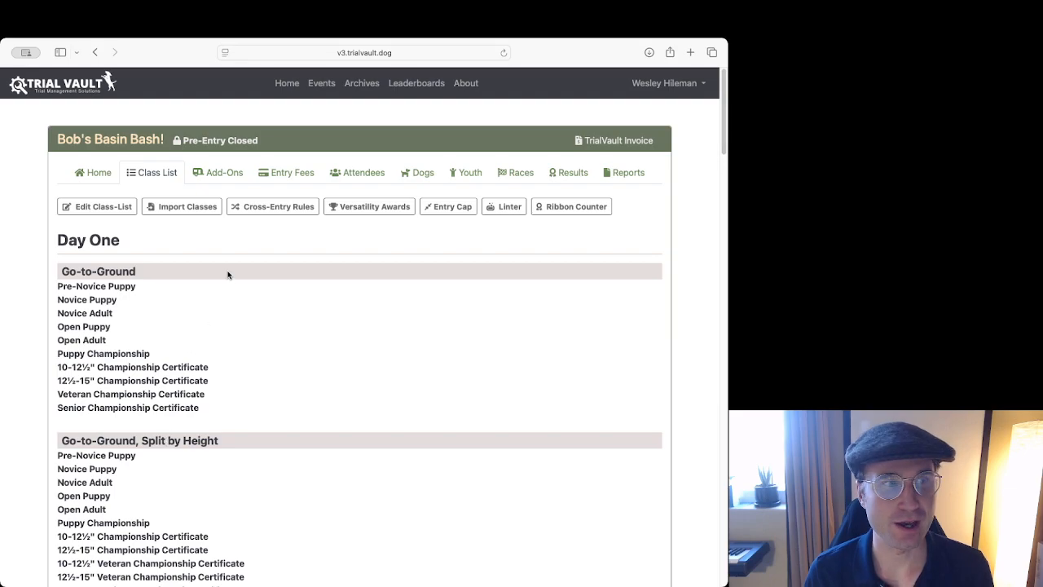
# Review the event's Day One heading and the Pre-Novice Puppy class details.
pyautogui.moveTo(56, 241); pyautogui.dragTo(145, 249)
pyautogui.click(145, 248)
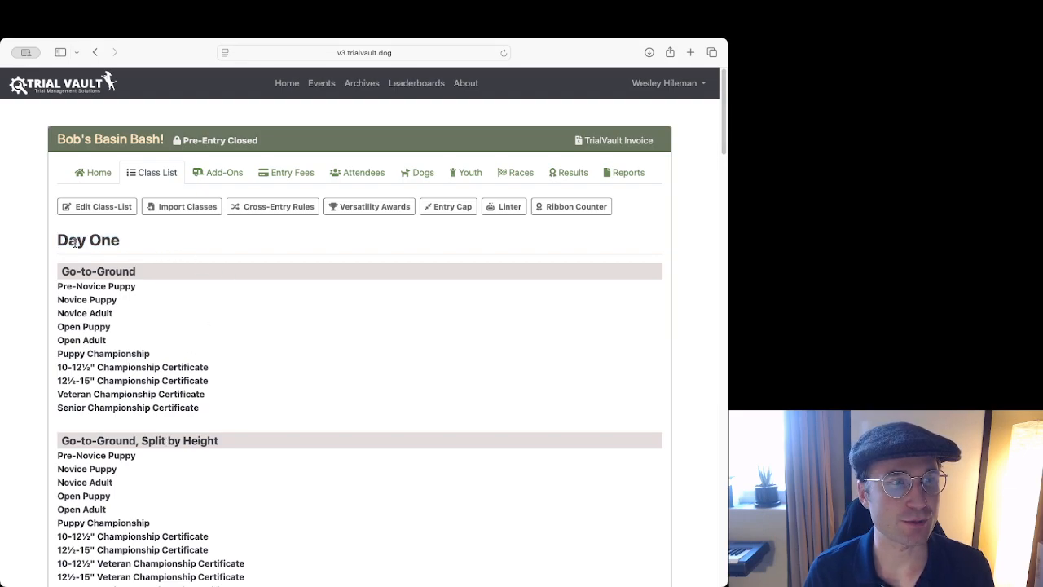
pyautogui.scroll(-10, 161, 242)
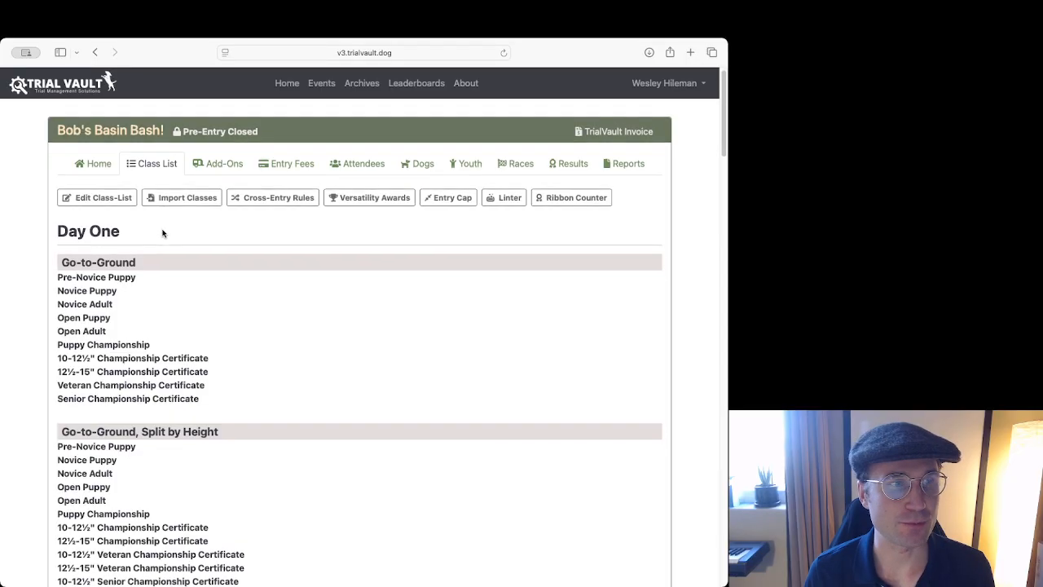
pyautogui.scroll(-20, 162, 232)
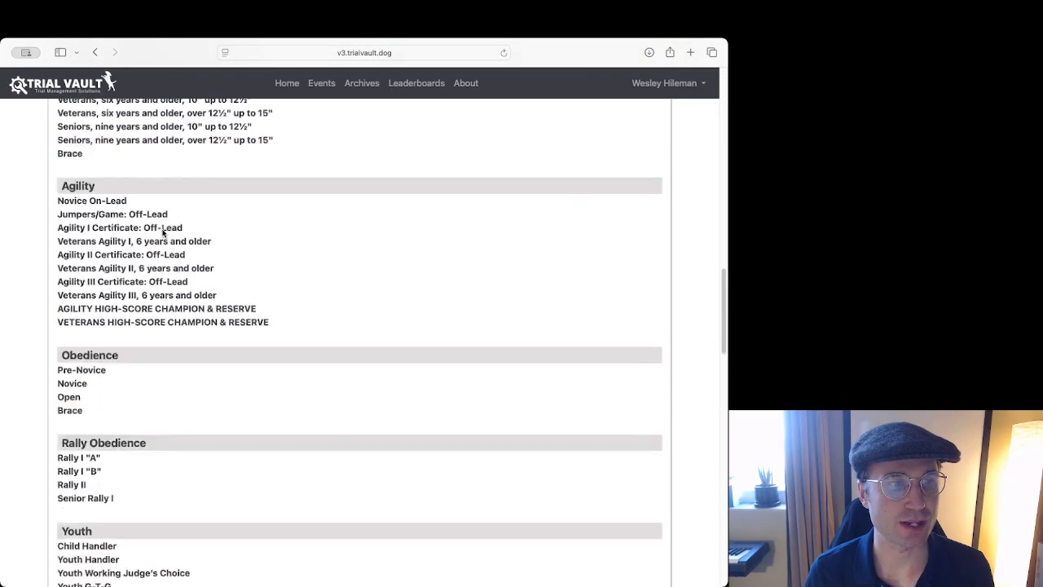
pyautogui.scroll(20, 162, 234)
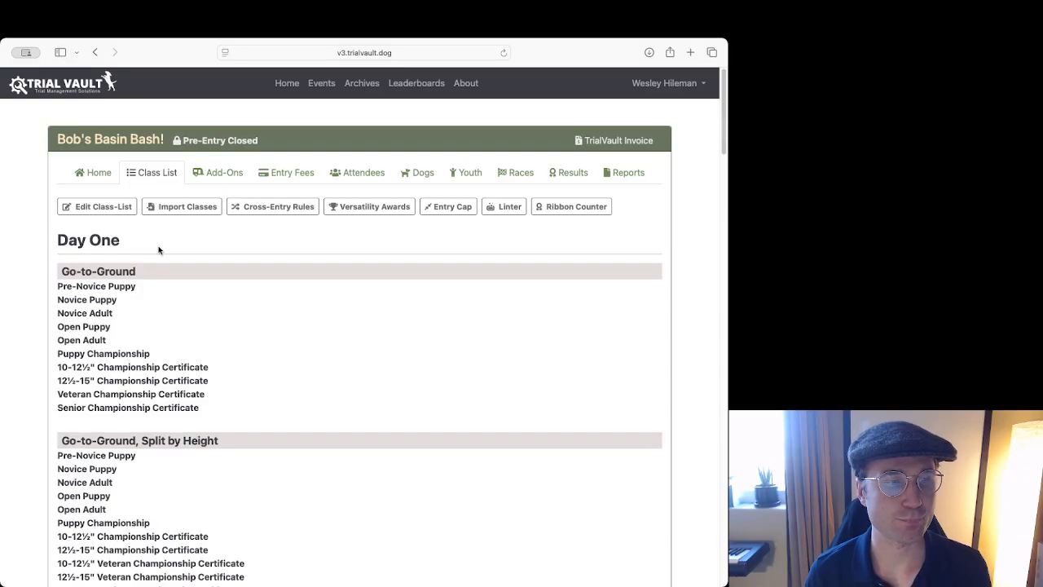
pyautogui.click(108, 290)
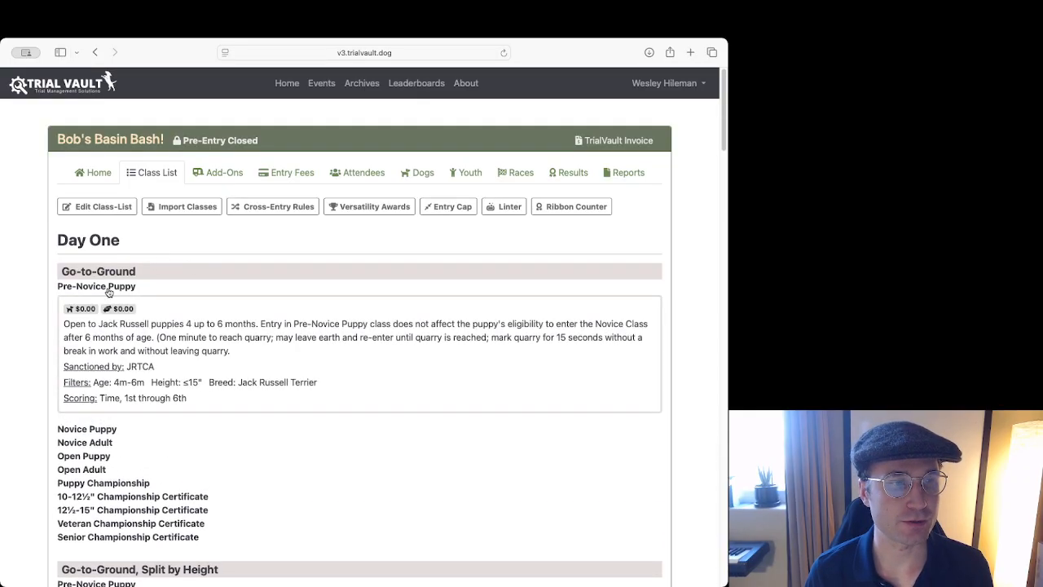
pyautogui.moveTo(65, 323); pyautogui.dragTo(185, 370)
pyautogui.tripleClick(107, 377)
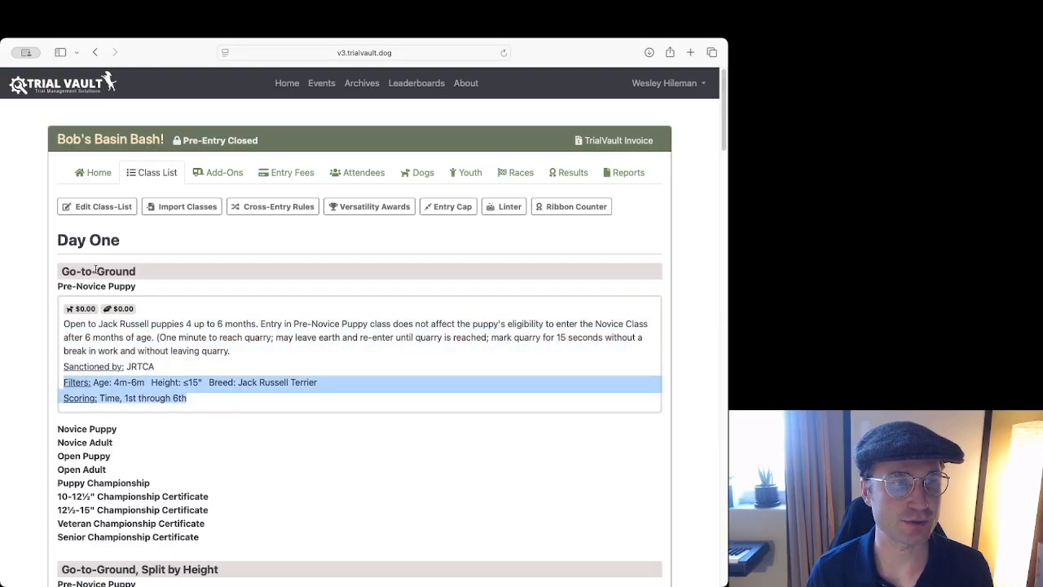
pyautogui.click(89, 287)
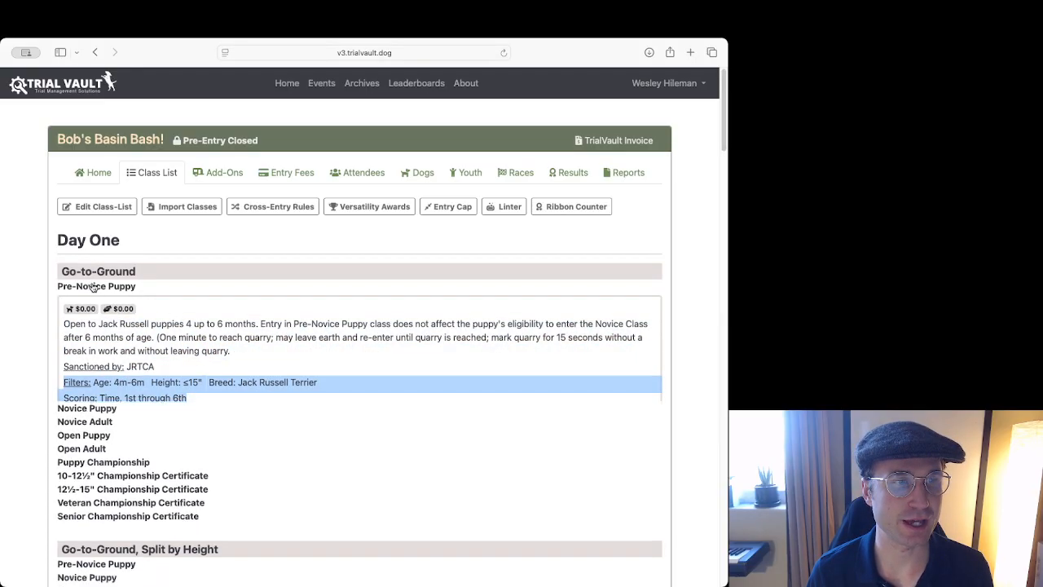
# Go to the Edit Class List page and review the latest Recent Activity rows.
pyautogui.click(102, 208)
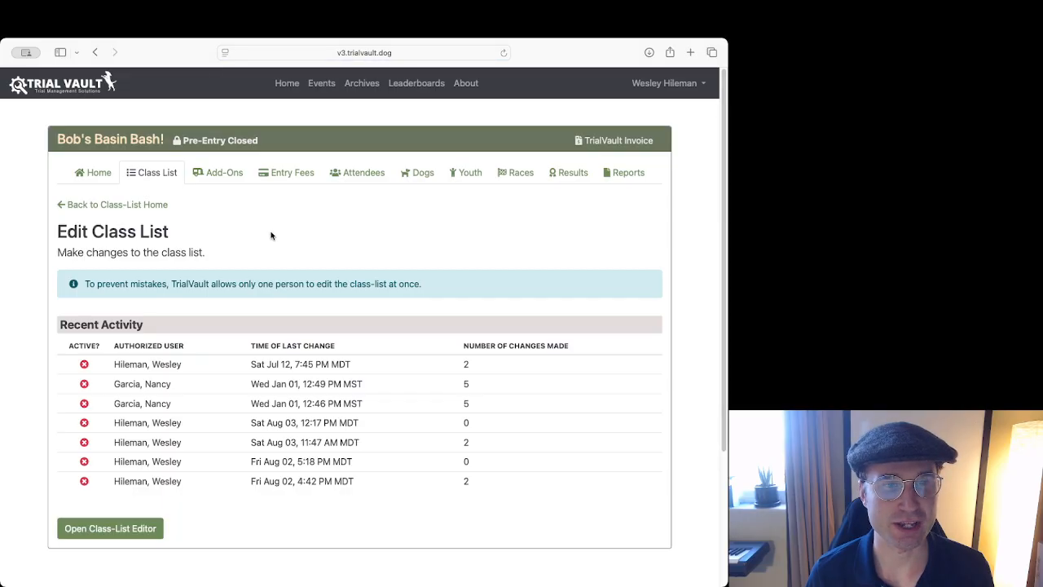
pyautogui.scroll(-1, 270, 234)
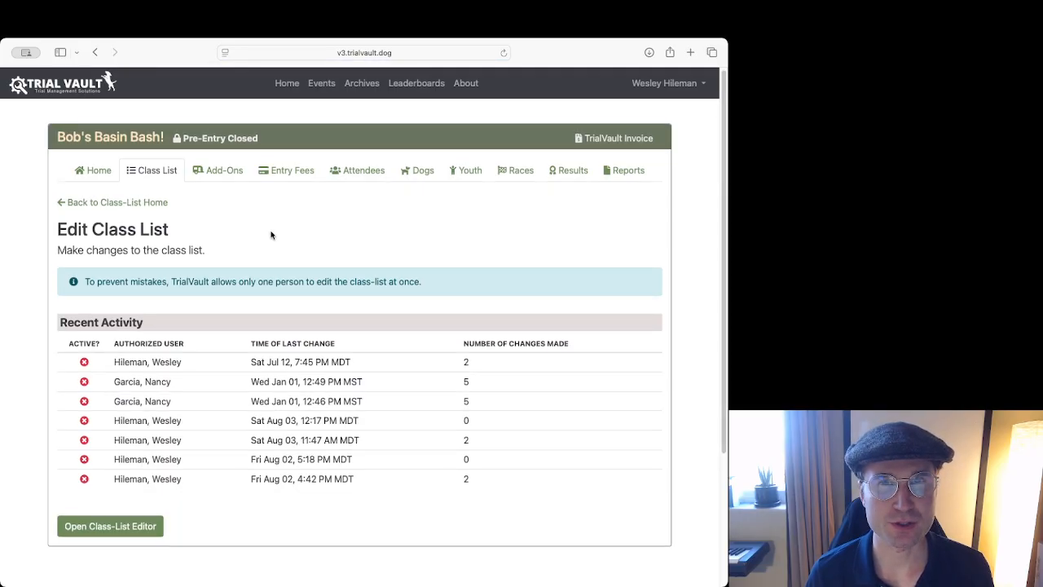
pyautogui.scroll(-2, 272, 235)
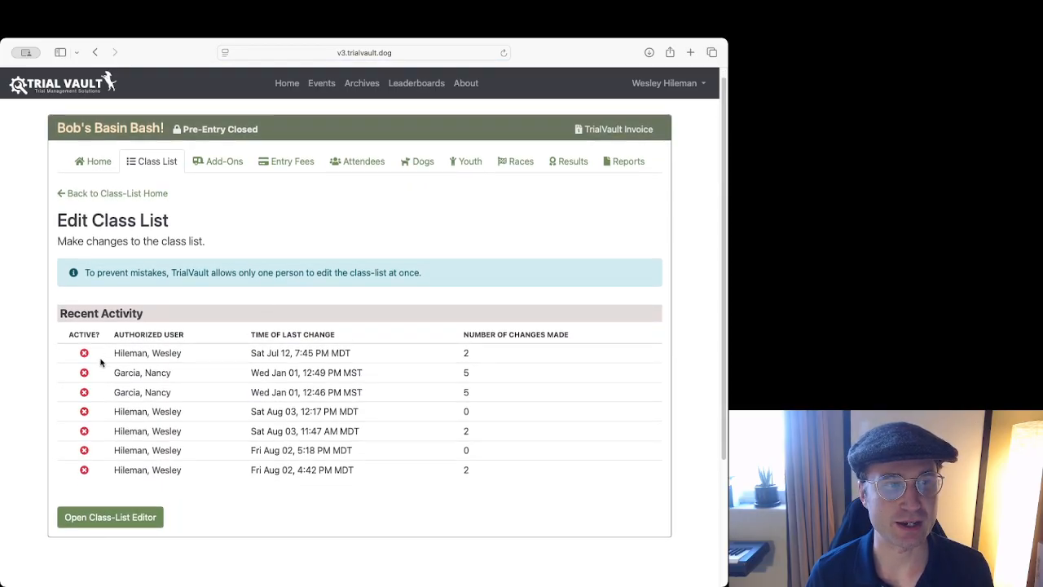
pyautogui.moveTo(81, 352); pyautogui.dragTo(281, 392)
pyautogui.click(282, 392)
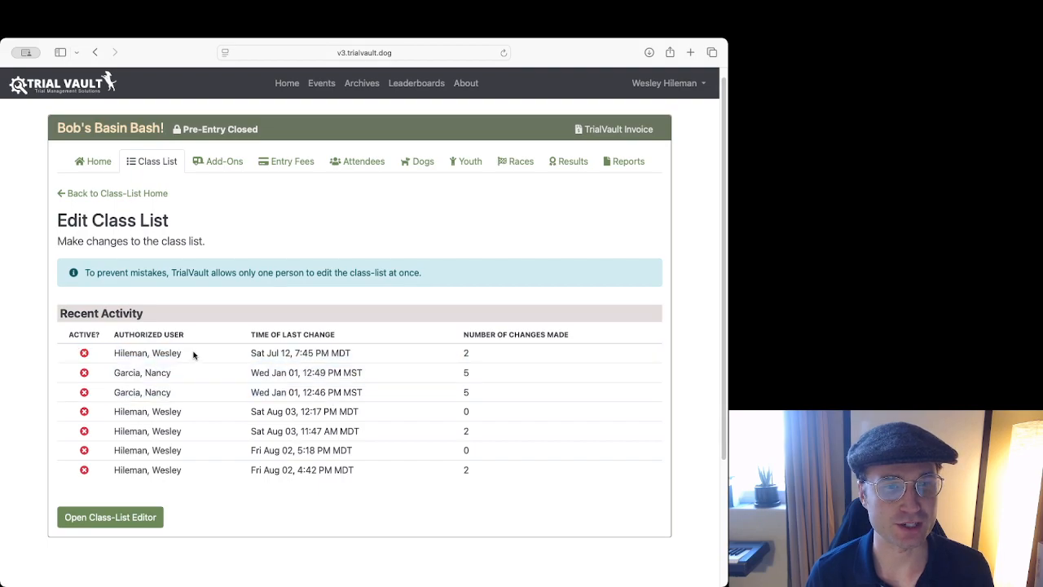
pyautogui.moveTo(86, 353)
pyautogui.mouseDown()
pyautogui.moveTo(236, 346)
pyautogui.moveTo(101, 351)
pyautogui.mouseUp()
pyautogui.click(87, 353)
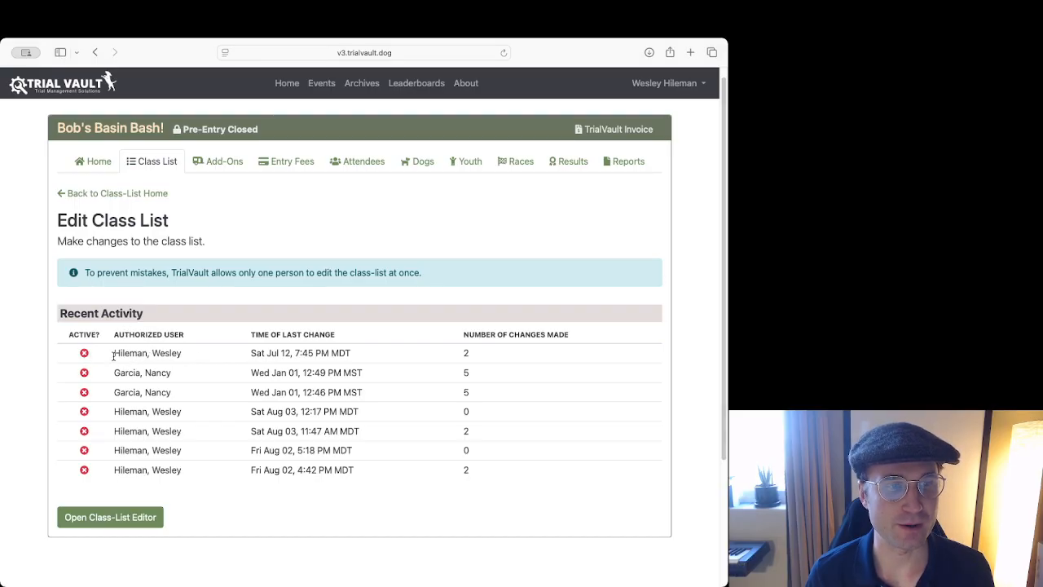
pyautogui.scroll(1, 243, 372)
pyautogui.scroll(1, 243, 371)
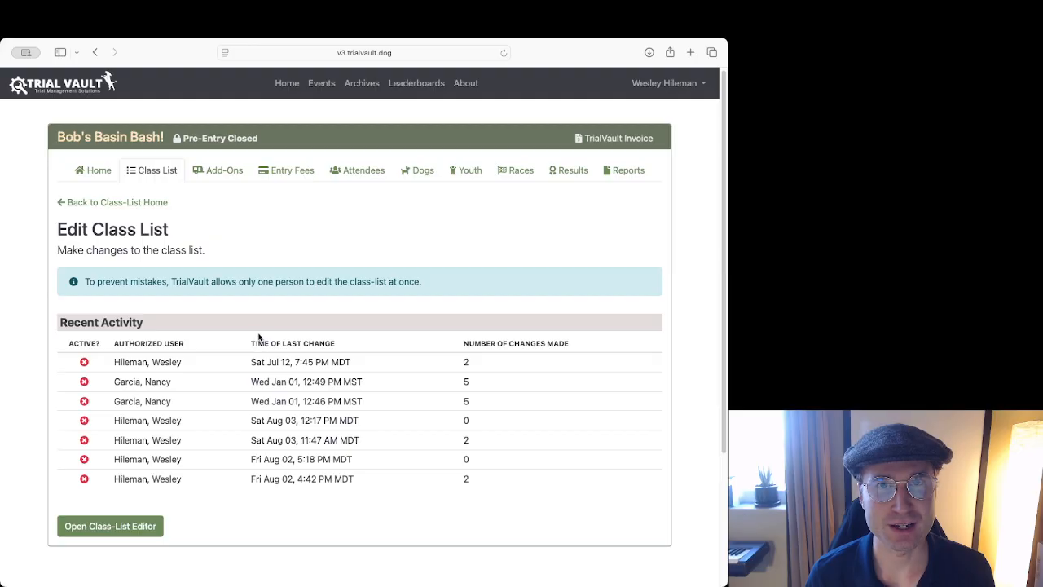
# Launch the Lightning List Editor and bring up Day One in the Edit Section form.
pyautogui.click(137, 526)
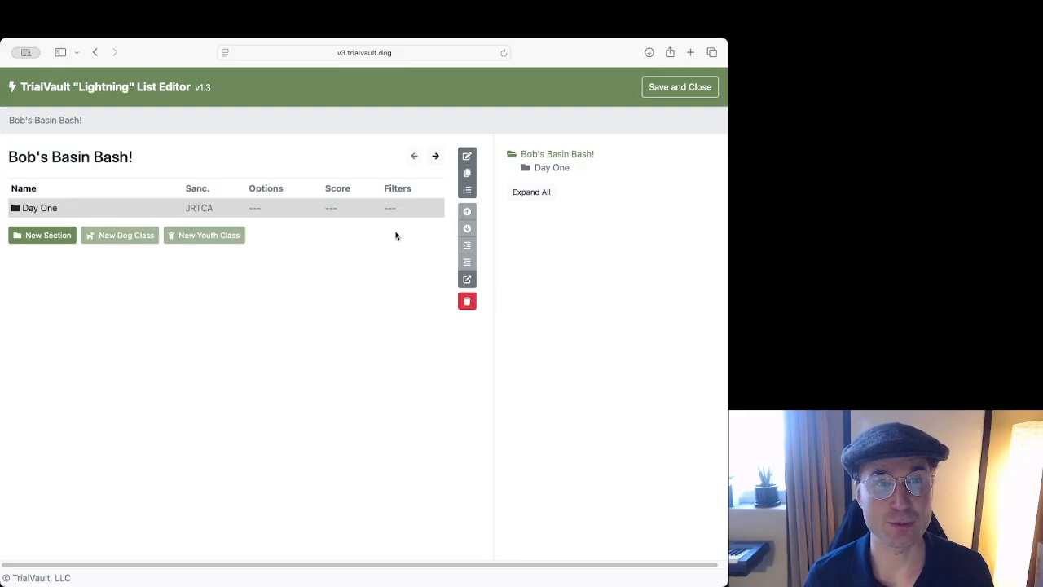
pyautogui.press('e')
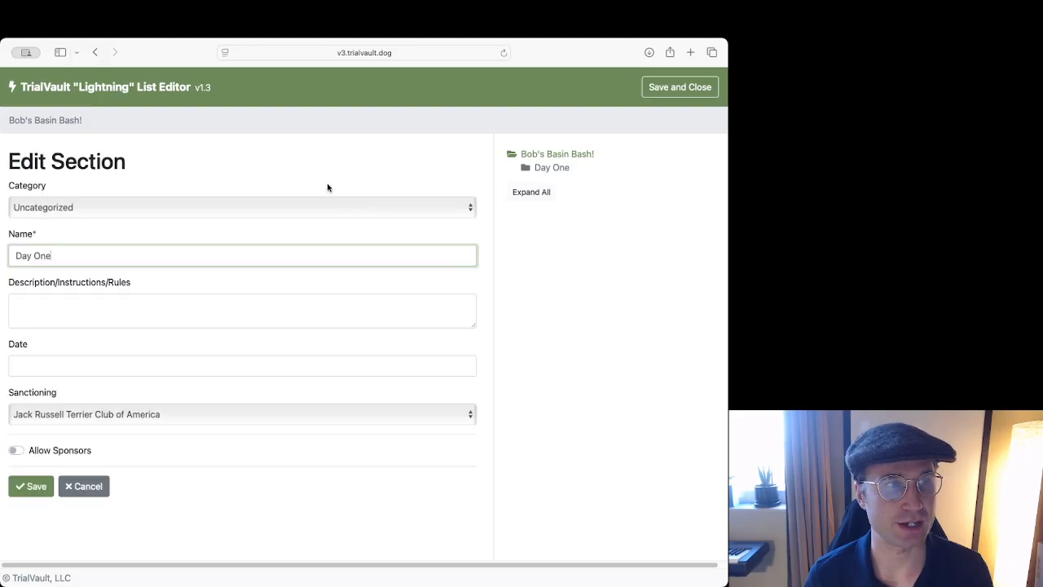
pyautogui.moveTo(10, 163); pyautogui.dragTo(144, 158)
pyautogui.click(203, 164)
pyautogui.moveTo(10, 160); pyautogui.dragTo(141, 152)
pyautogui.click(196, 161)
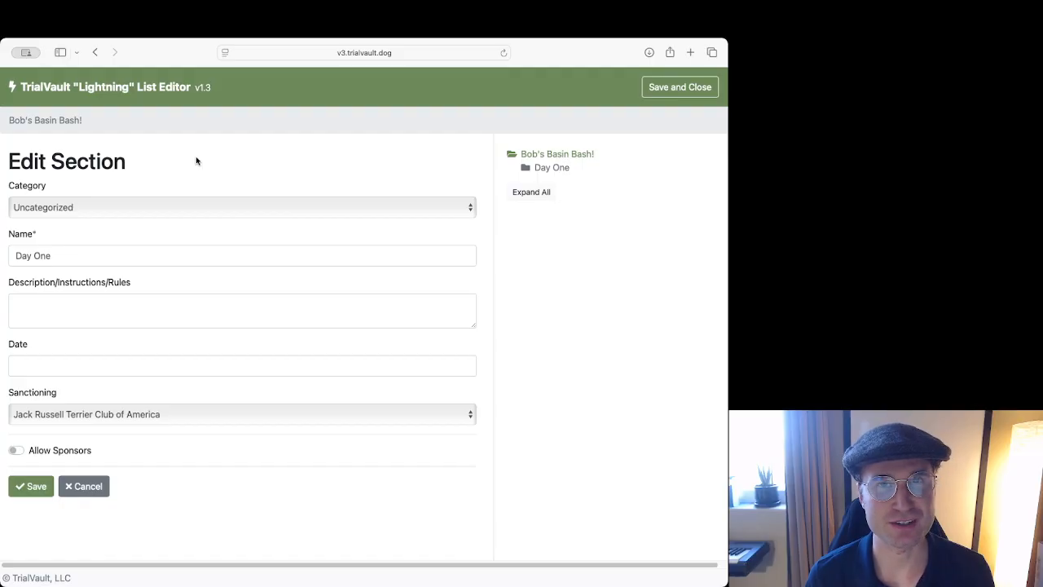
pyautogui.moveTo(17, 163); pyautogui.dragTo(171, 166)
pyautogui.click(209, 166)
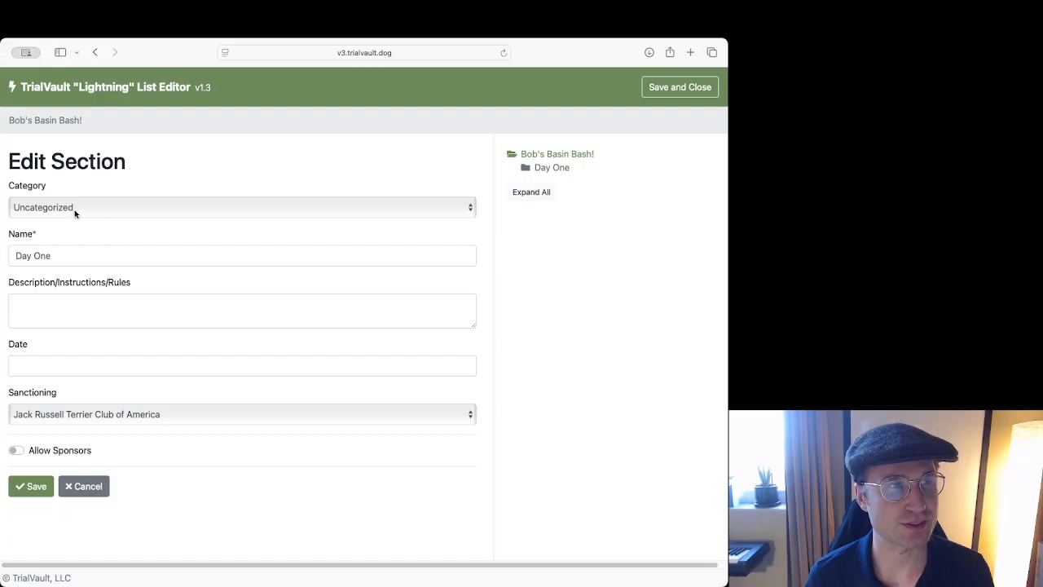
pyautogui.click(104, 208)
pyautogui.scroll(10, 131, 195)
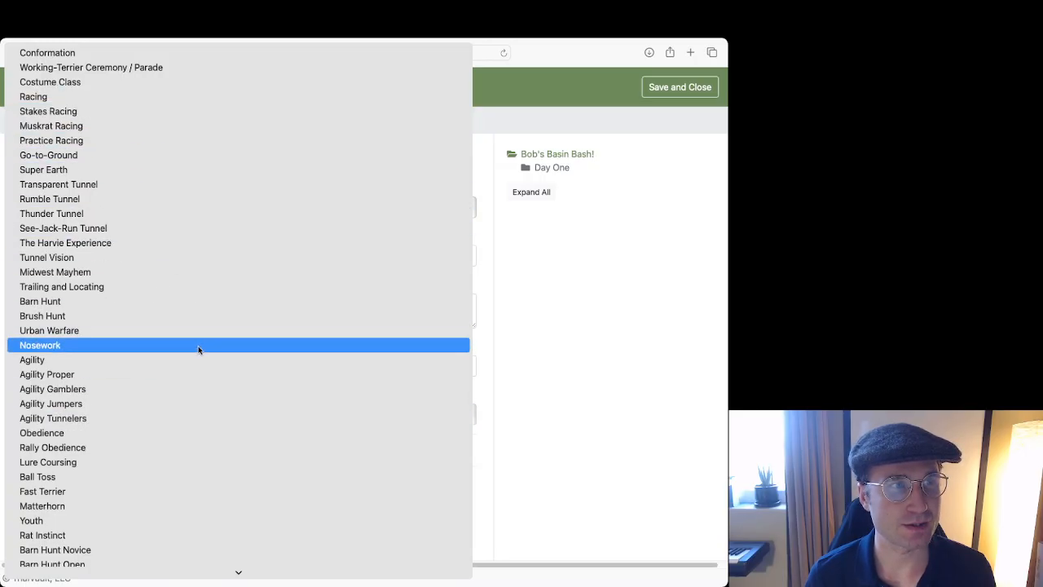
pyautogui.click(492, 214)
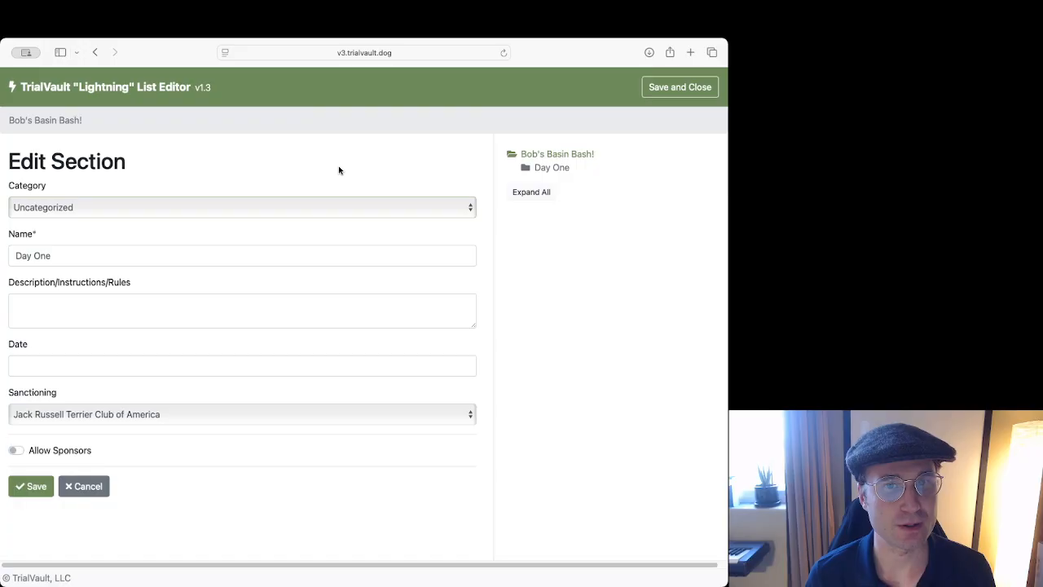
pyautogui.click(198, 213)
# Rename the Day One section to 'Sat.', keeping its category Uncategorized.
pyautogui.click(249, 228)
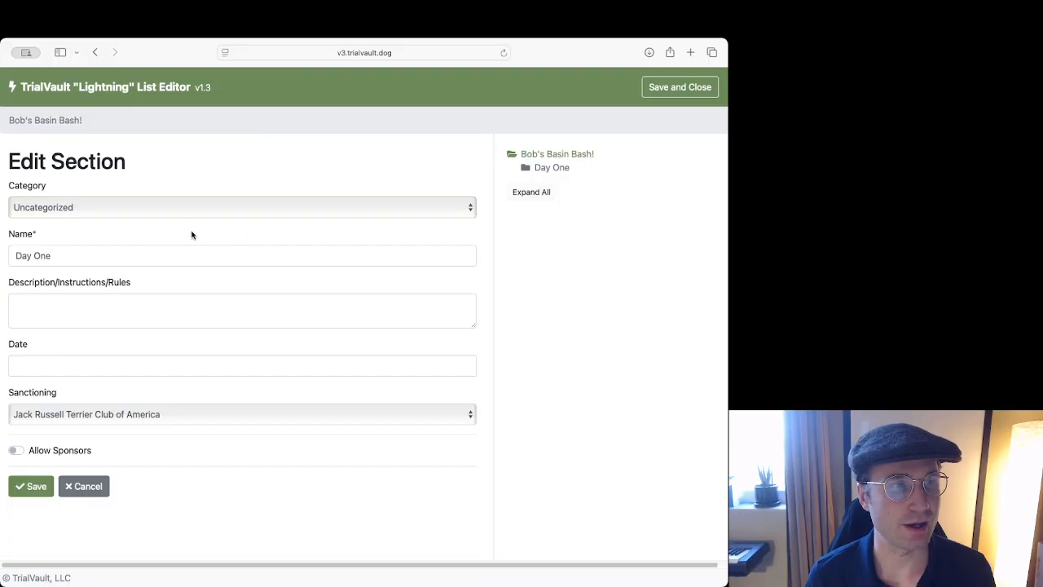
pyautogui.moveTo(108, 257); pyautogui.dragTo(16, 255)
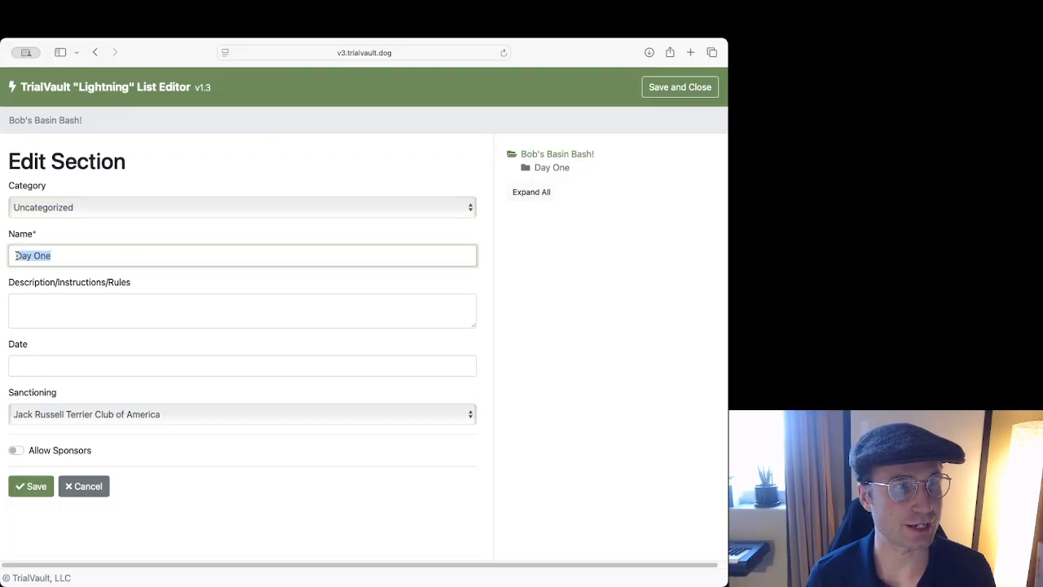
pyautogui.moveTo(106, 258); pyautogui.dragTo(11, 255)
pyautogui.write('Sat.')
pyautogui.click(95, 310)
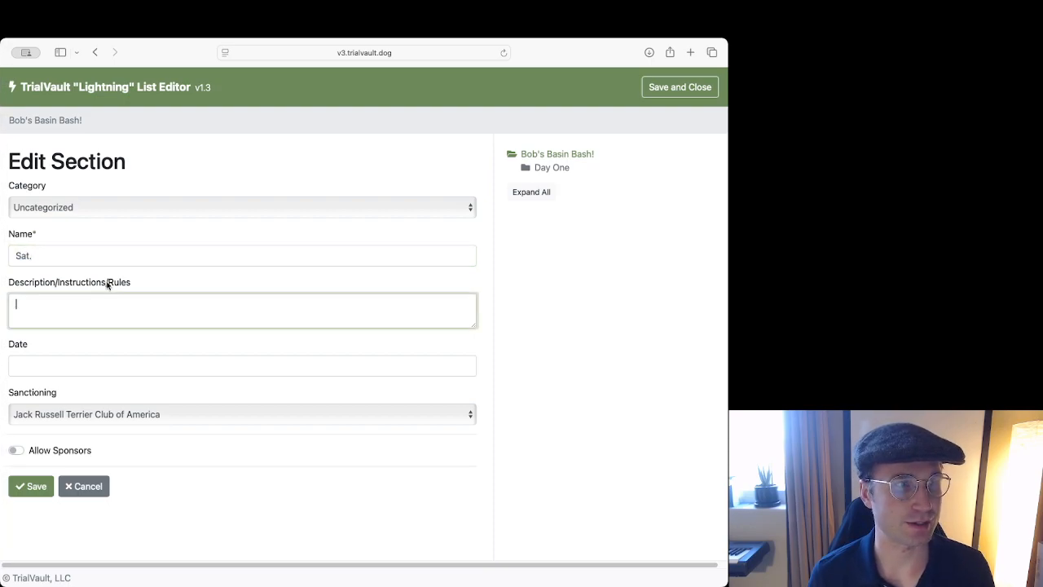
pyautogui.moveTo(51, 257); pyautogui.dragTo(15, 256)
pyautogui.click(121, 230)
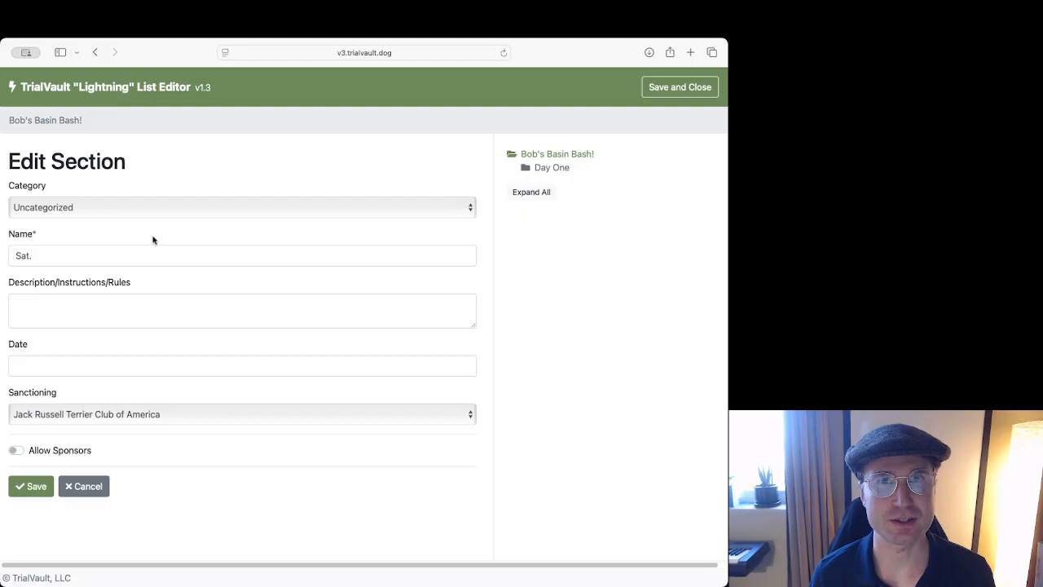
pyautogui.moveTo(64, 257); pyautogui.dragTo(14, 257)
pyautogui.click(75, 253)
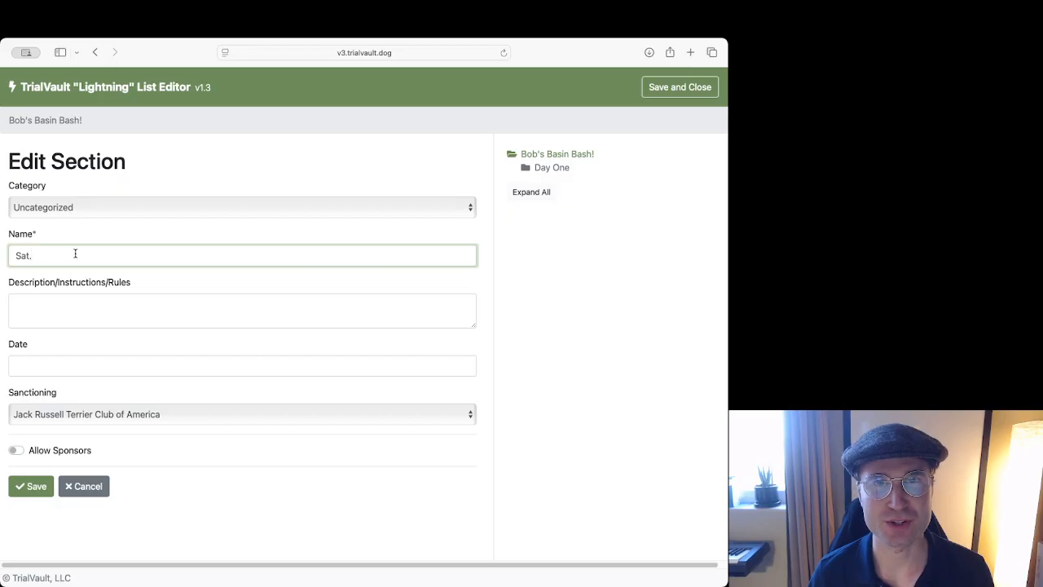
pyautogui.click(112, 275)
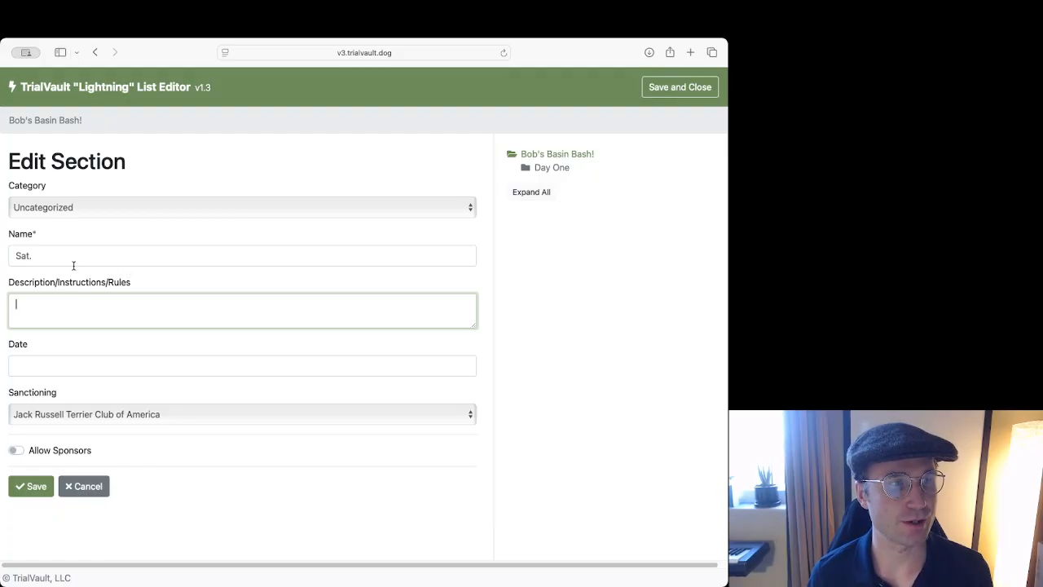
pyautogui.click(60, 360)
pyautogui.click(98, 306)
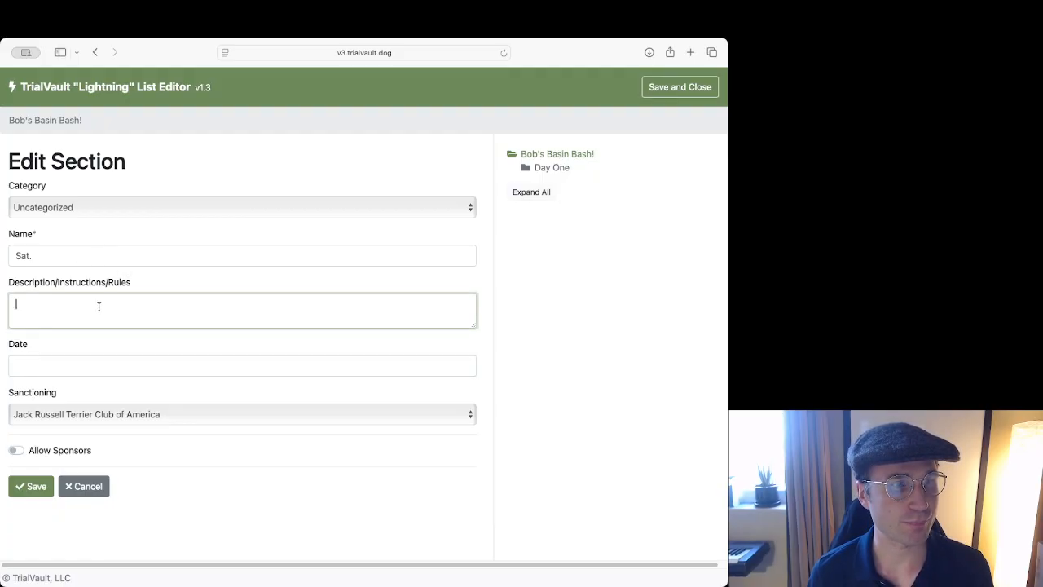
# Turn on Allow Sponsors for the Sat. section and save it.
pyautogui.click(95, 414)
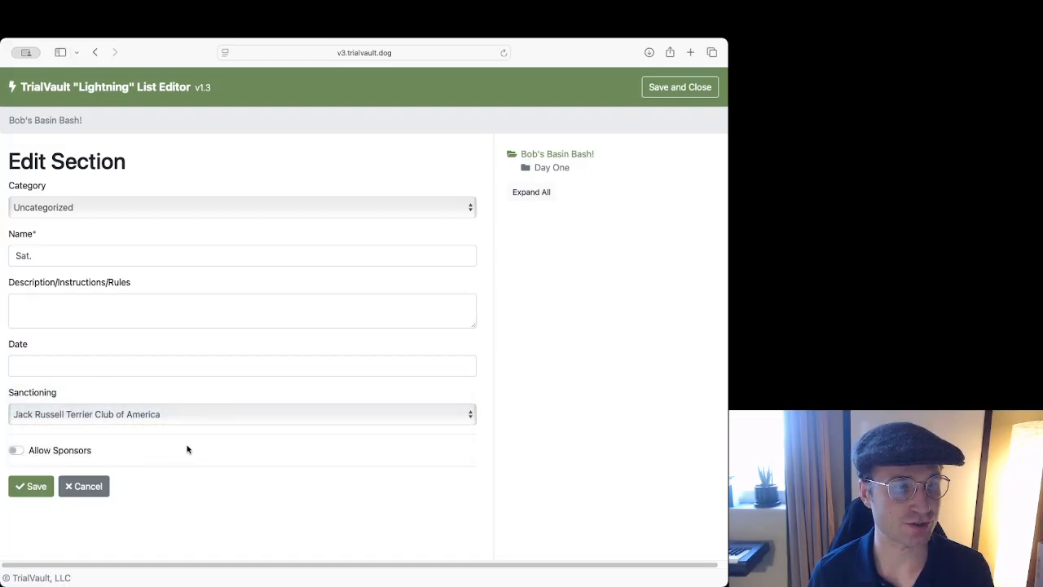
pyautogui.click(58, 454)
pyautogui.click(58, 454)
pyautogui.click(58, 454)
pyautogui.click(58, 454)
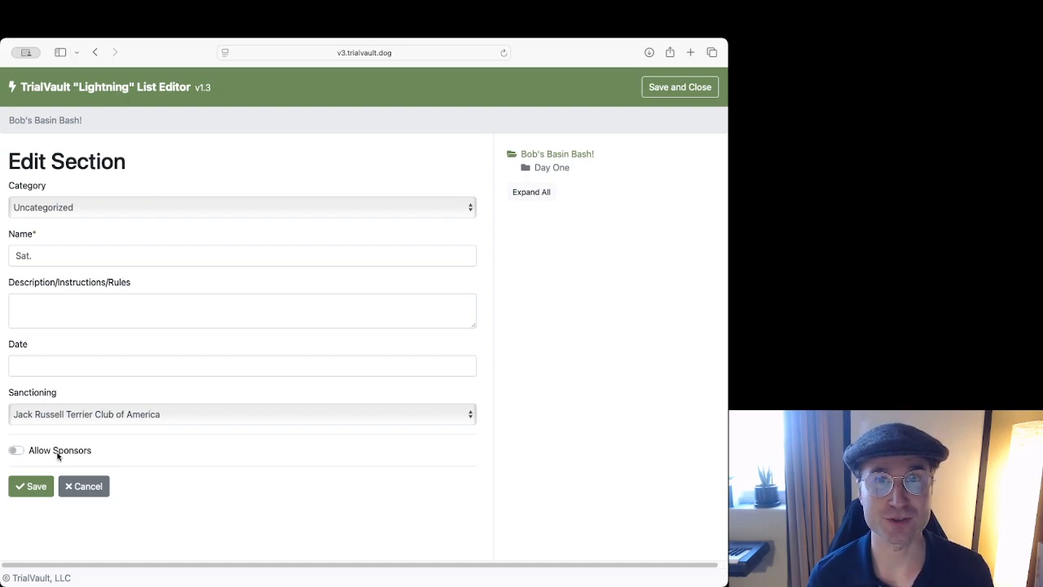
pyautogui.click(58, 456)
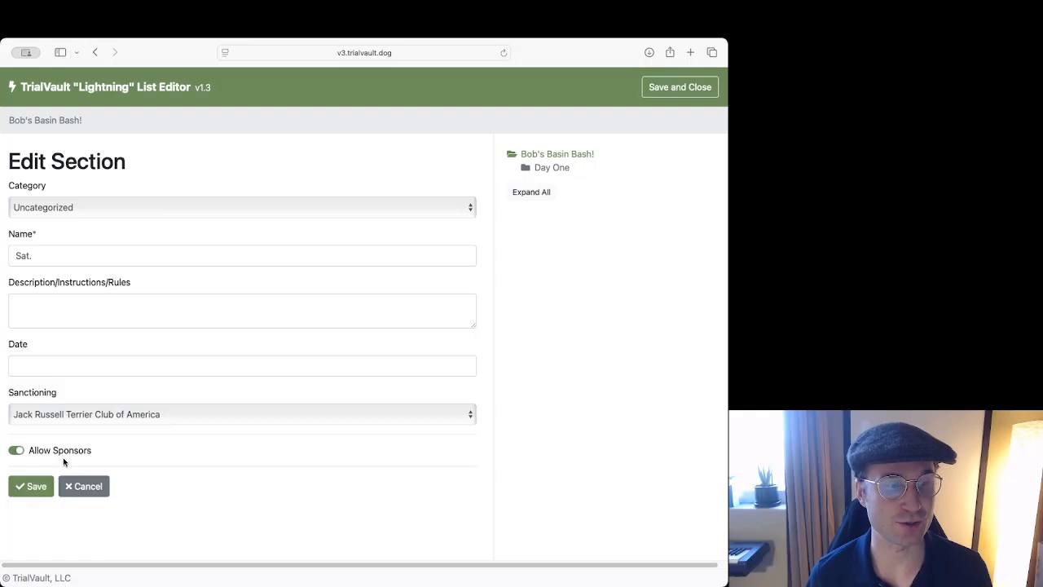
pyautogui.click(34, 492)
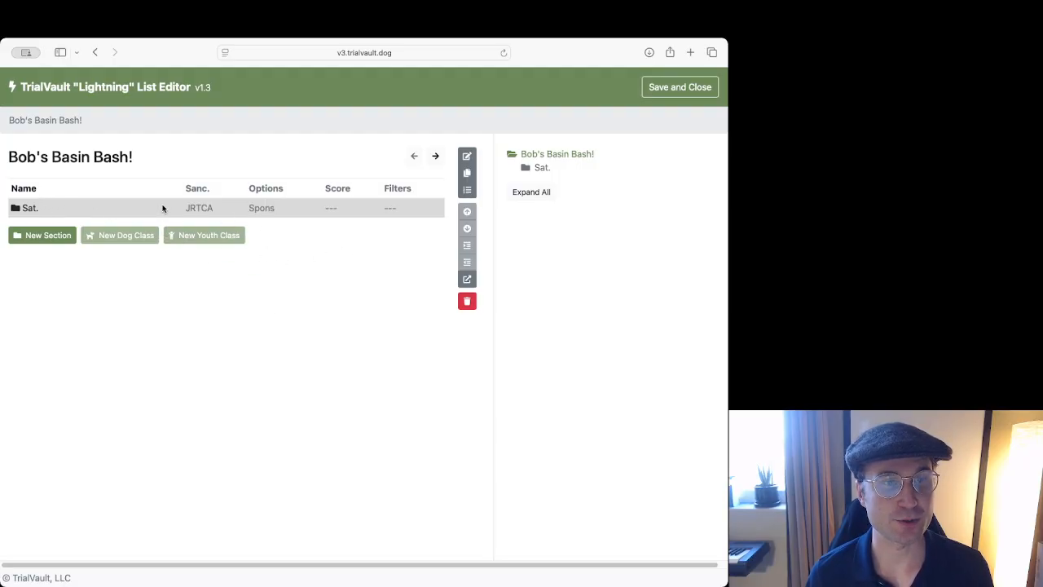
# Drill into Sat., then into its Go-to-Ground section to list the ten classes.
pyautogui.doubleClick(96, 210)
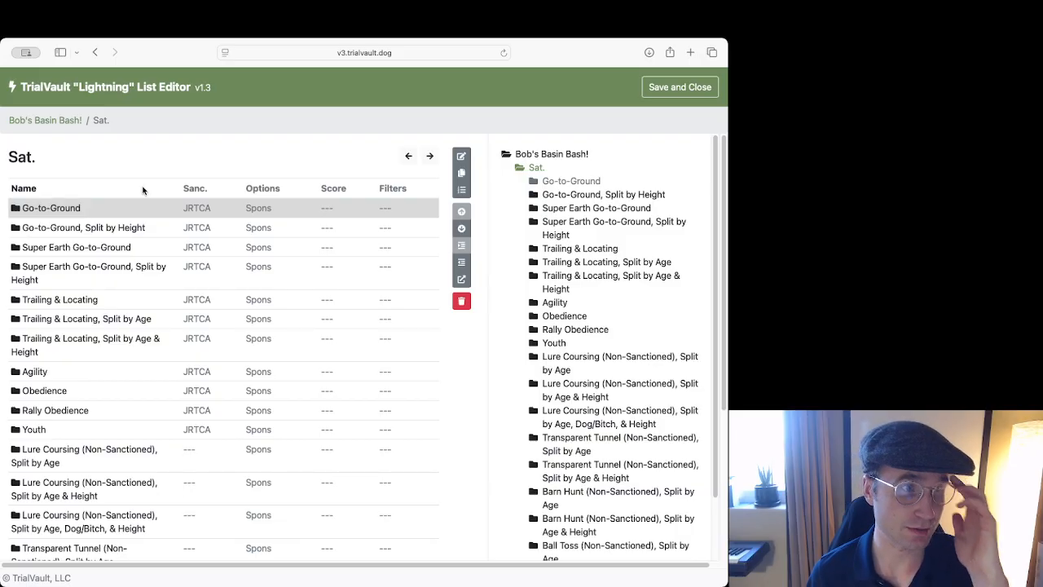
pyautogui.scroll(-5, 135, 240)
pyautogui.scroll(5, 135, 240)
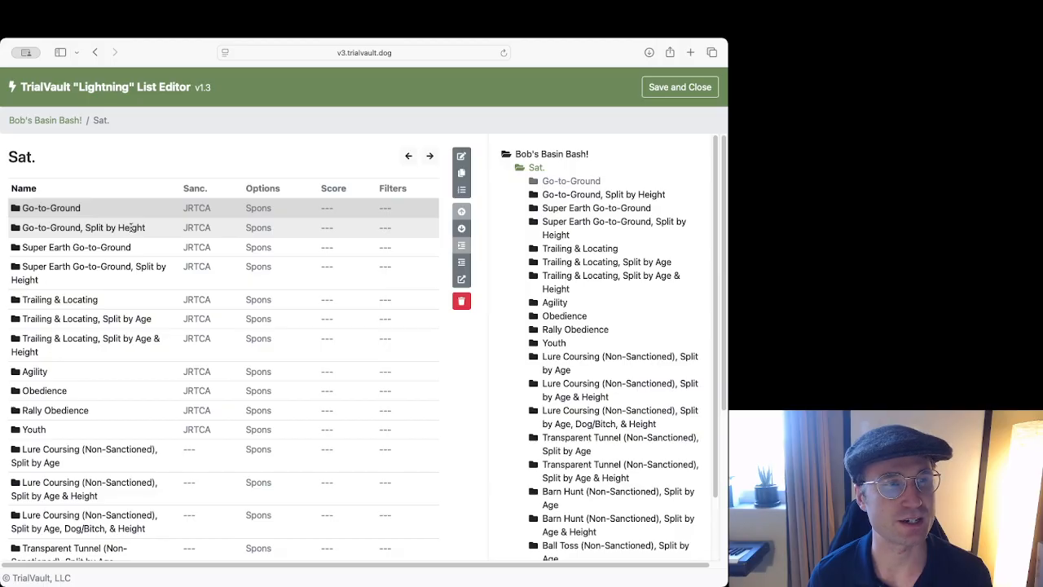
pyautogui.click(78, 226)
pyautogui.doubleClick(81, 210)
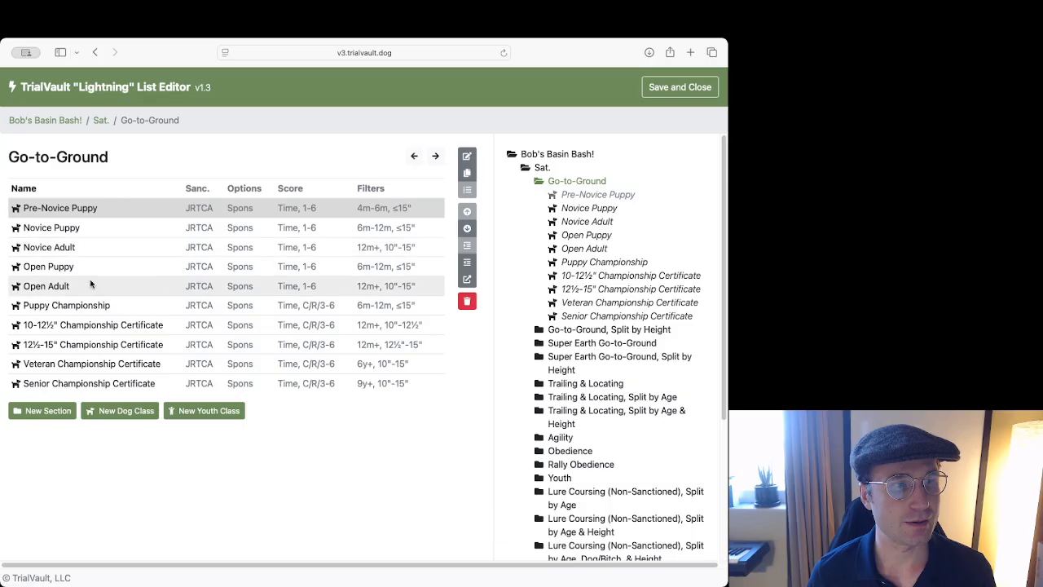
# Compare the class lists of Go-to-Ground and Go-to-Ground, Split by Height.
pyautogui.click(414, 157)
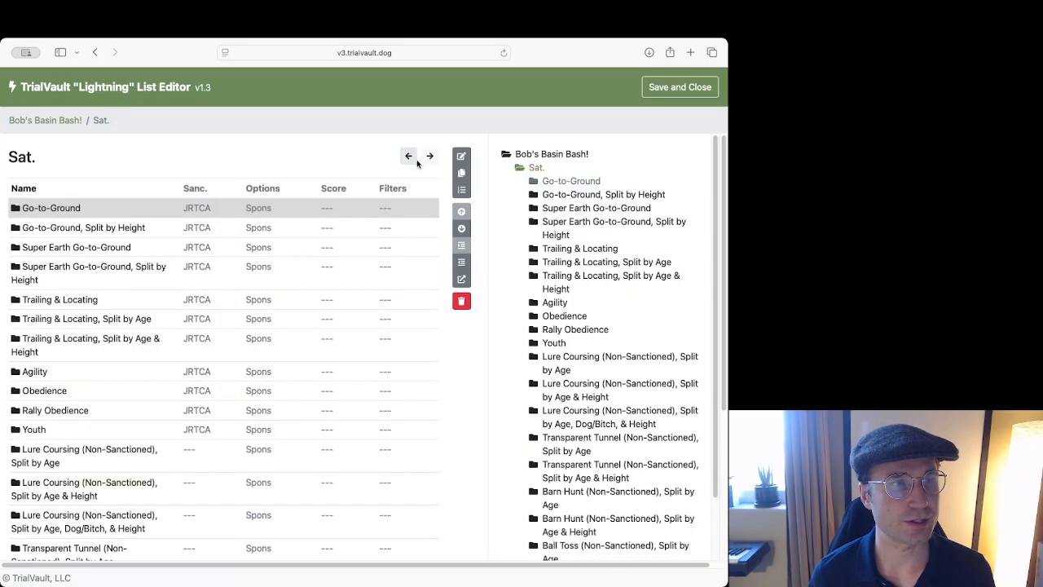
pyautogui.click(435, 157)
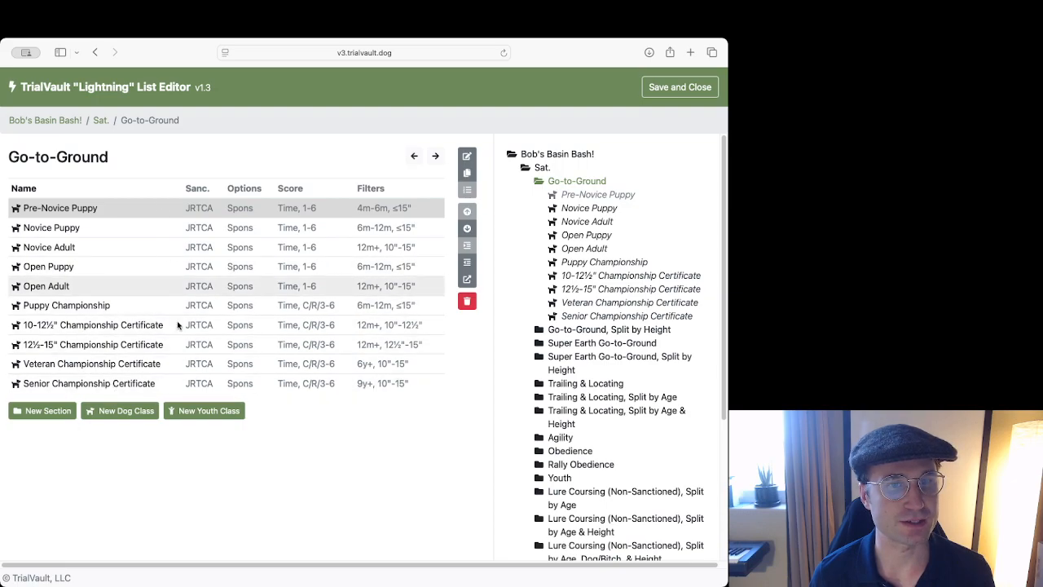
pyautogui.click(412, 158)
pyautogui.doubleClick(138, 232)
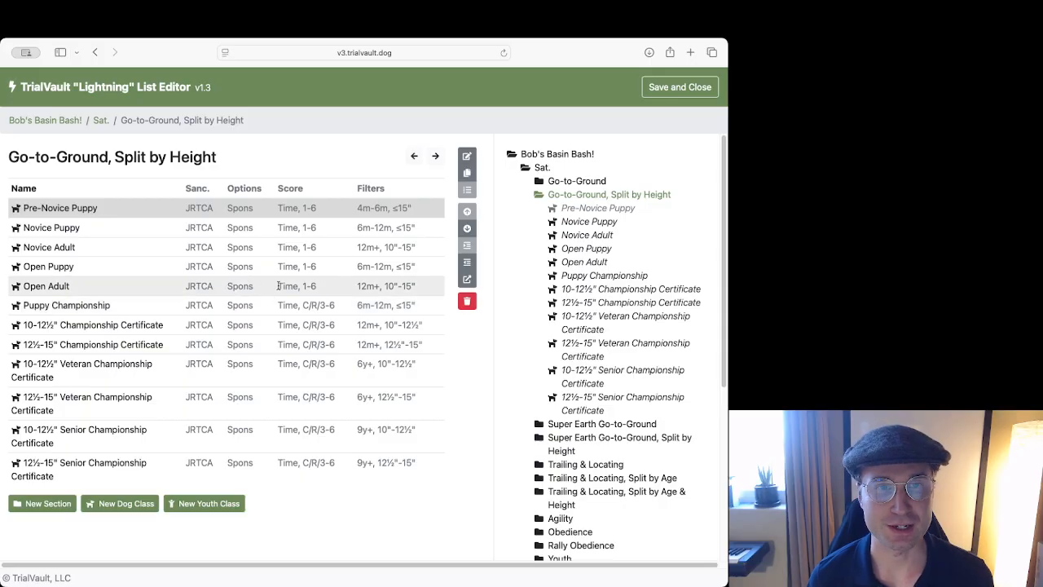
pyautogui.click(412, 158)
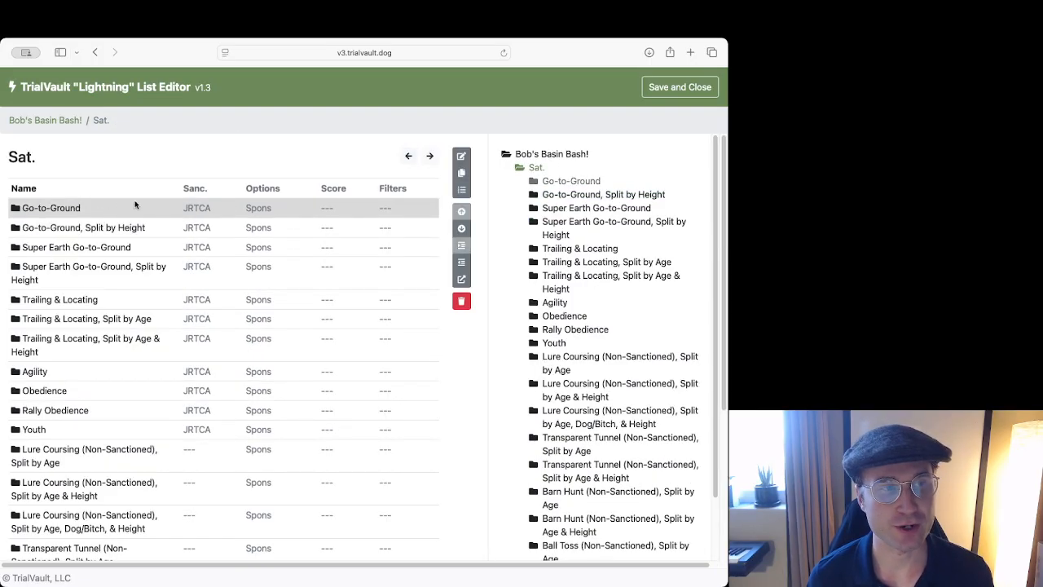
# Select the Go-to-Ground section in Sat. and start deleting it.
pyautogui.click(105, 227)
pyautogui.click(113, 210)
pyautogui.click(111, 227)
pyautogui.click(118, 213)
pyautogui.click(117, 226)
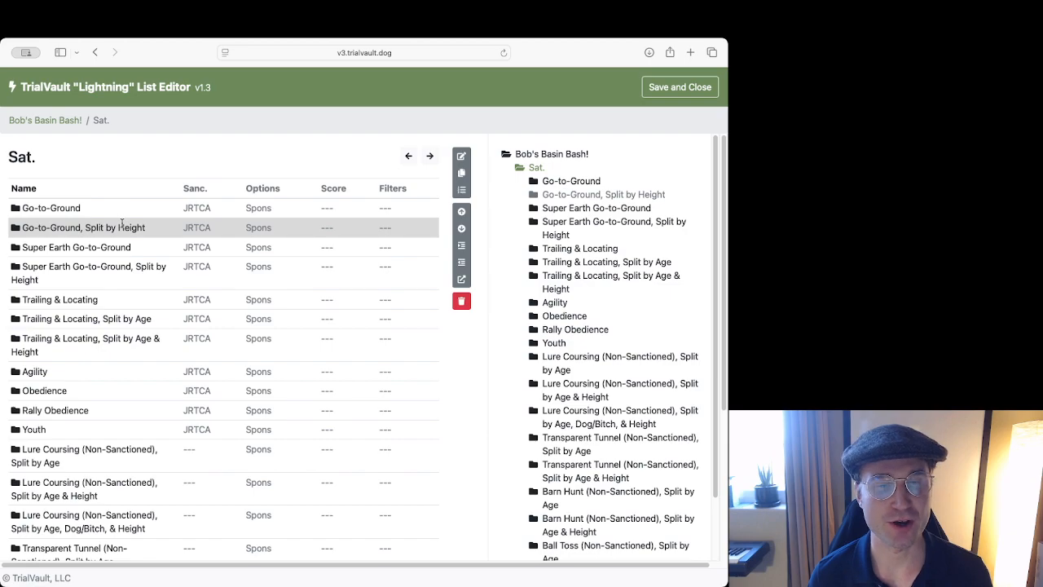
pyautogui.click(116, 210)
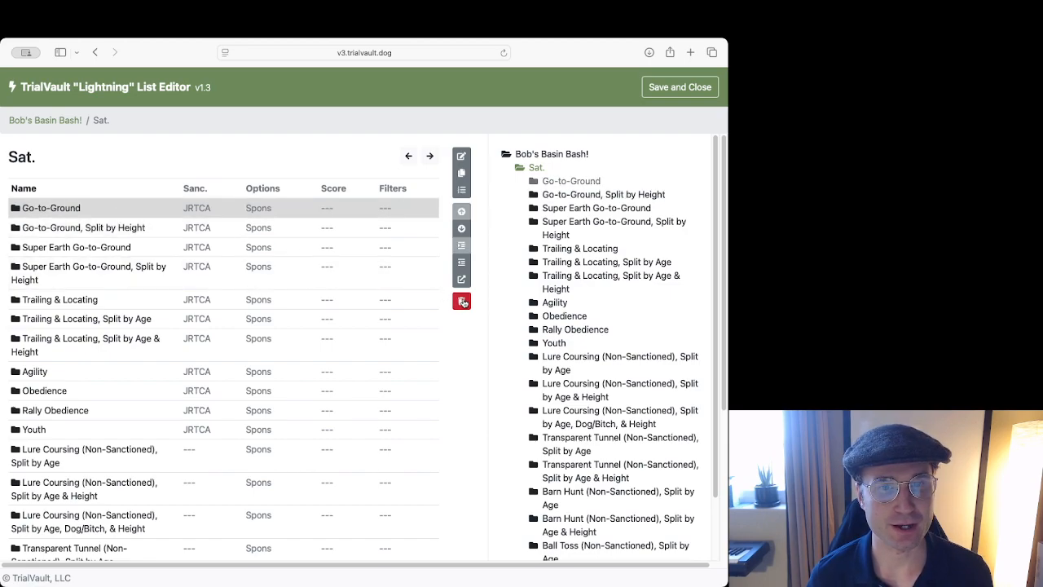
pyautogui.click(462, 301)
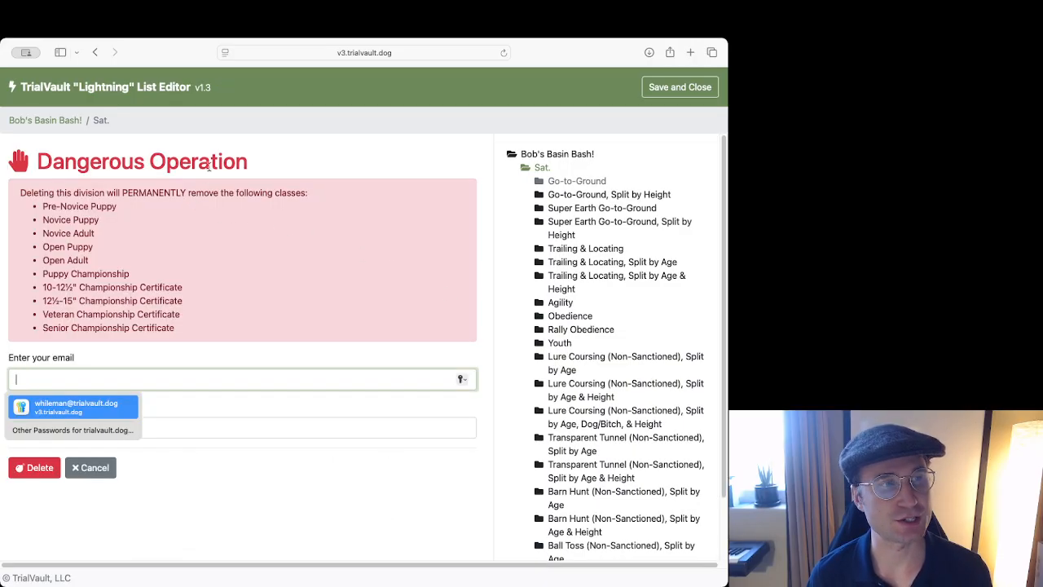
# Autofill the saved account credentials and confirm deleting the Go-to-Ground section.
pyautogui.click(95, 406)
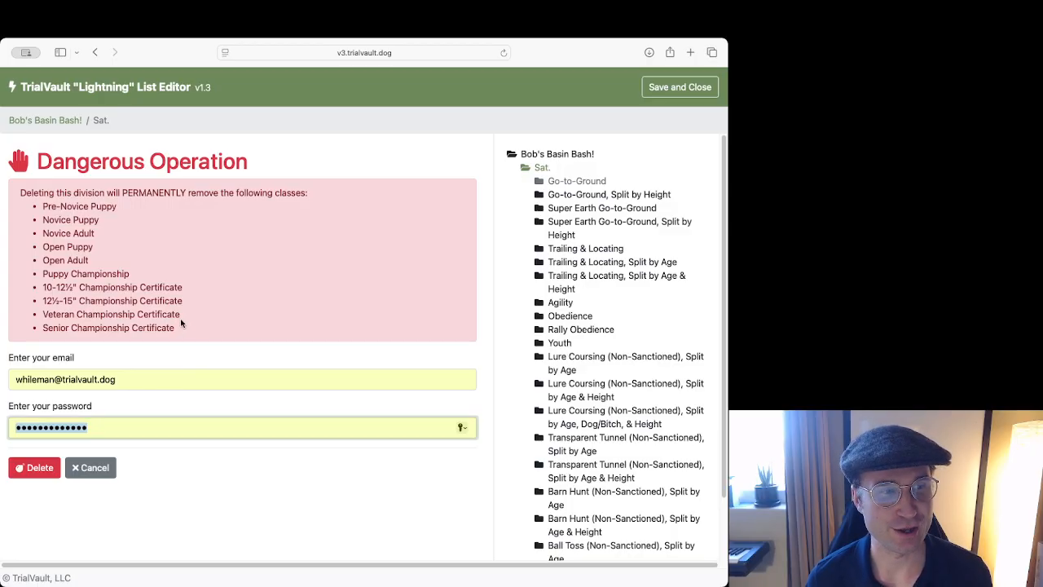
pyautogui.click(40, 475)
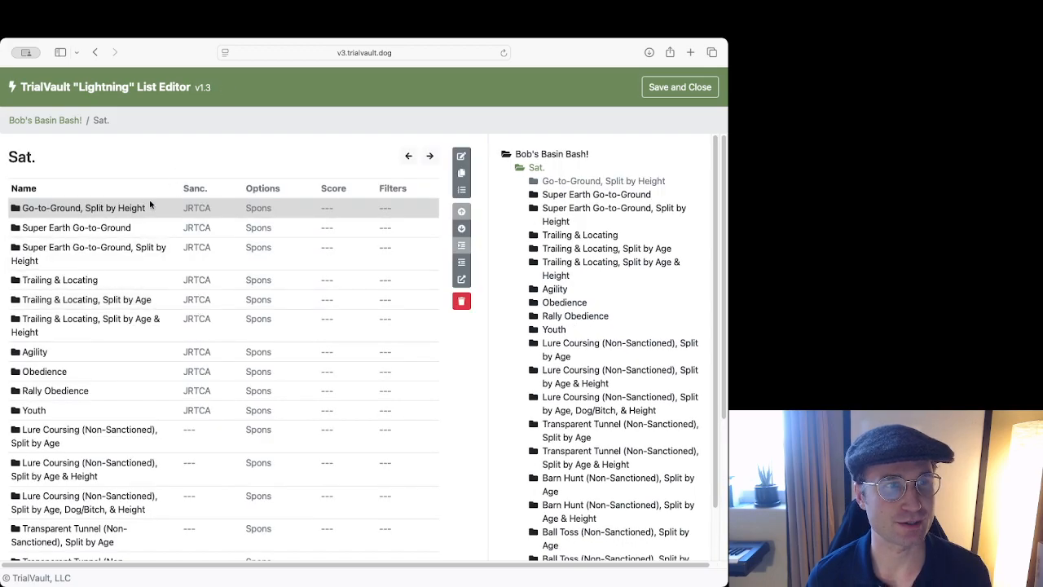
# Bring up the Go-to-Ground, Split by Height section settings, keeping its Go-to-Ground category.
pyautogui.click(157, 223)
pyautogui.click(158, 208)
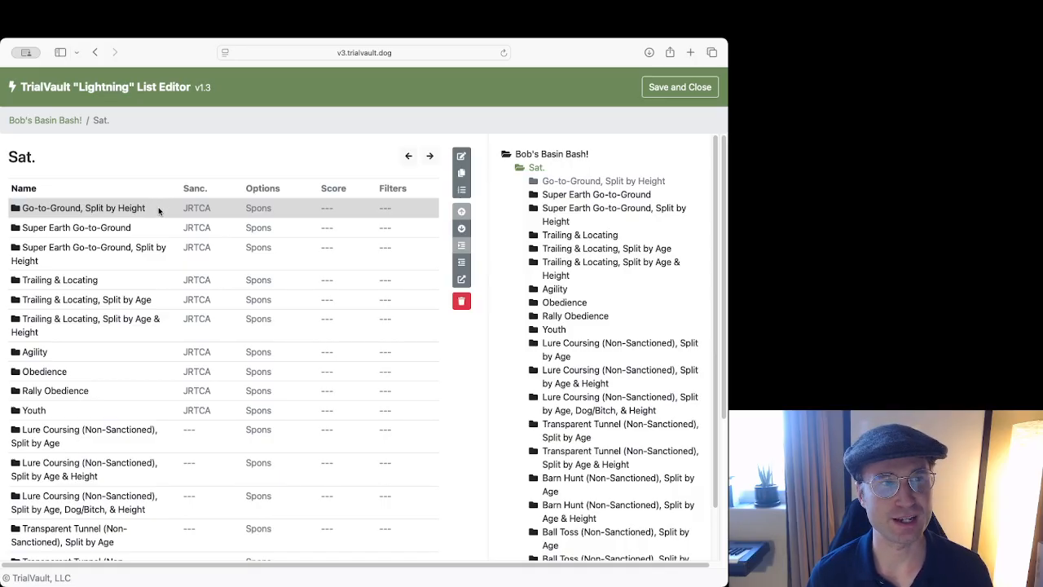
pyautogui.click(141, 225)
pyautogui.click(149, 208)
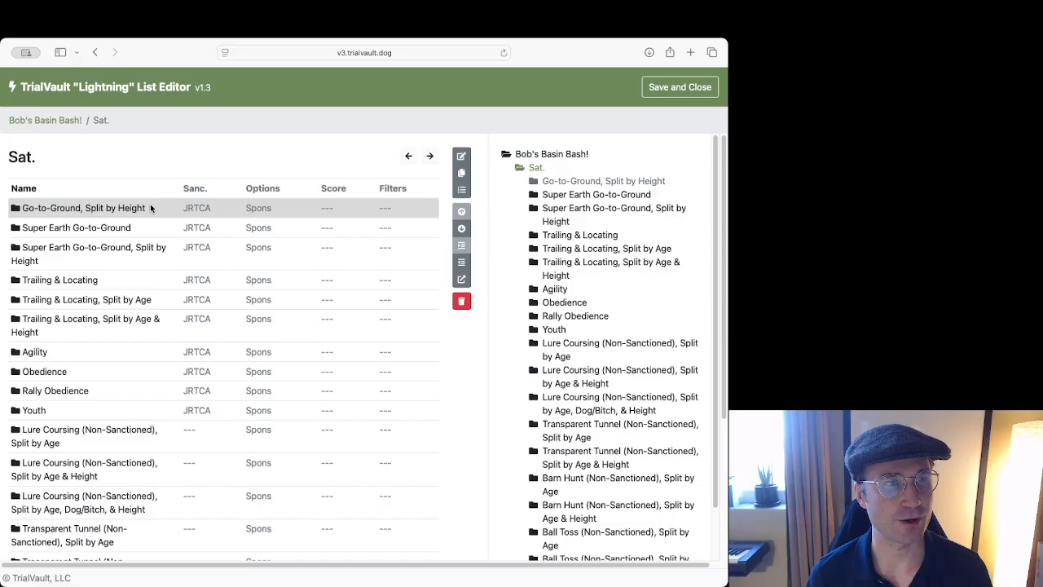
pyautogui.doubleClick(150, 208)
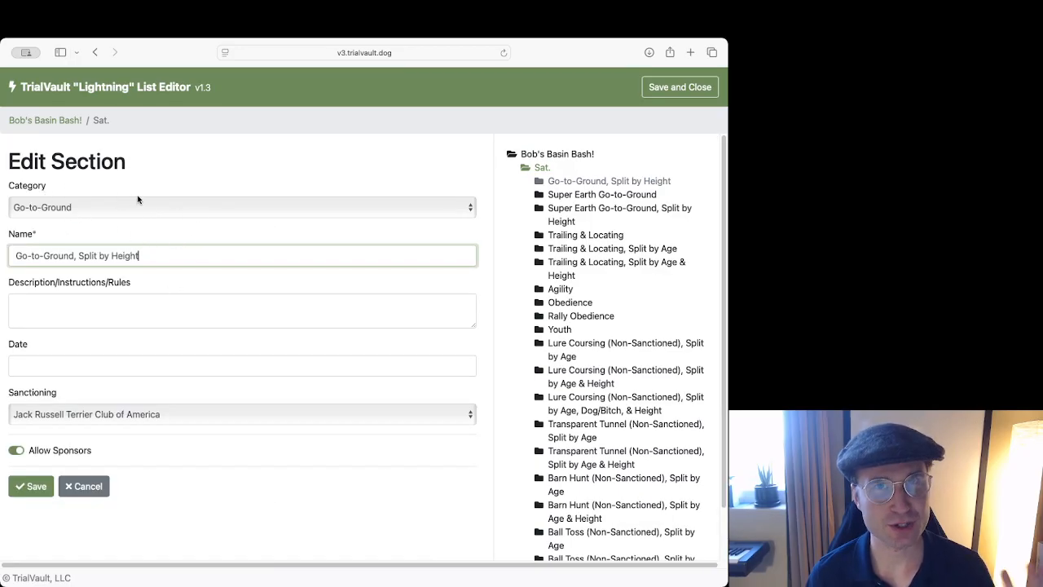
pyautogui.click(59, 208)
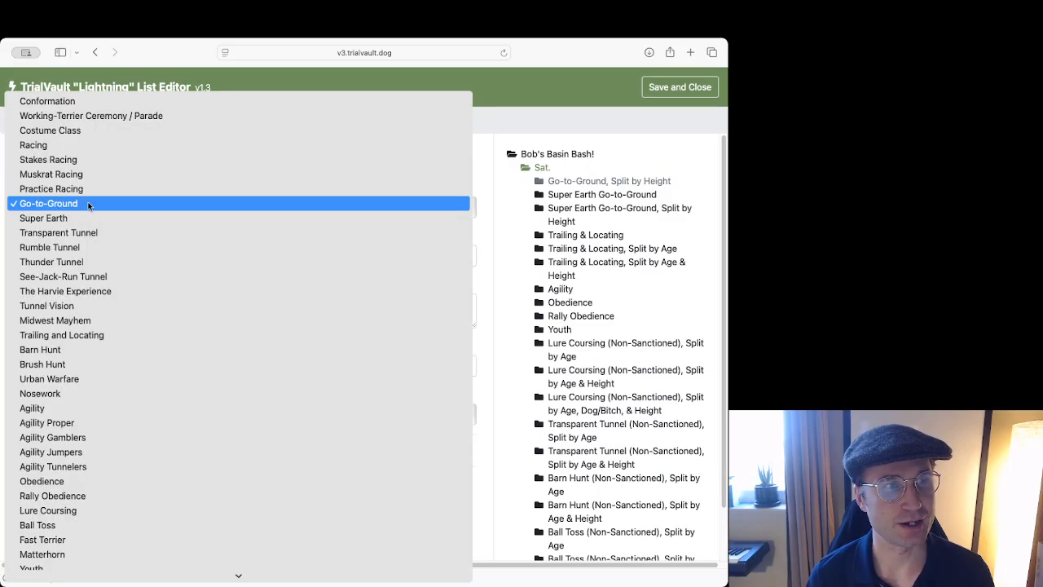
pyautogui.click(88, 205)
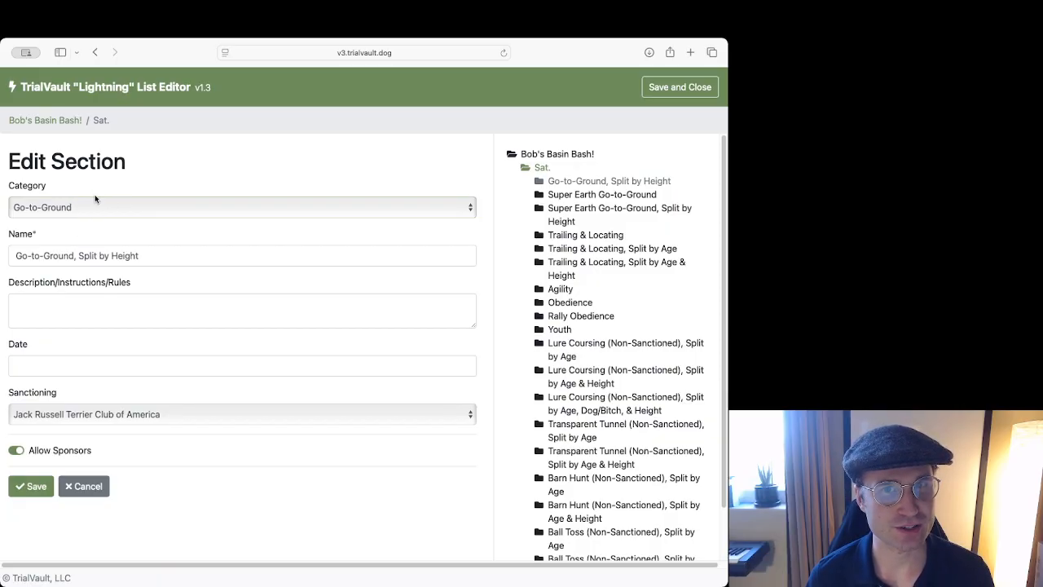
# Delete ', Split by Height' from the name and save the section as 'Go-to-Ground'.
pyautogui.click(147, 256)
pyautogui.moveTo(138, 256); pyautogui.dragTo(74, 256)
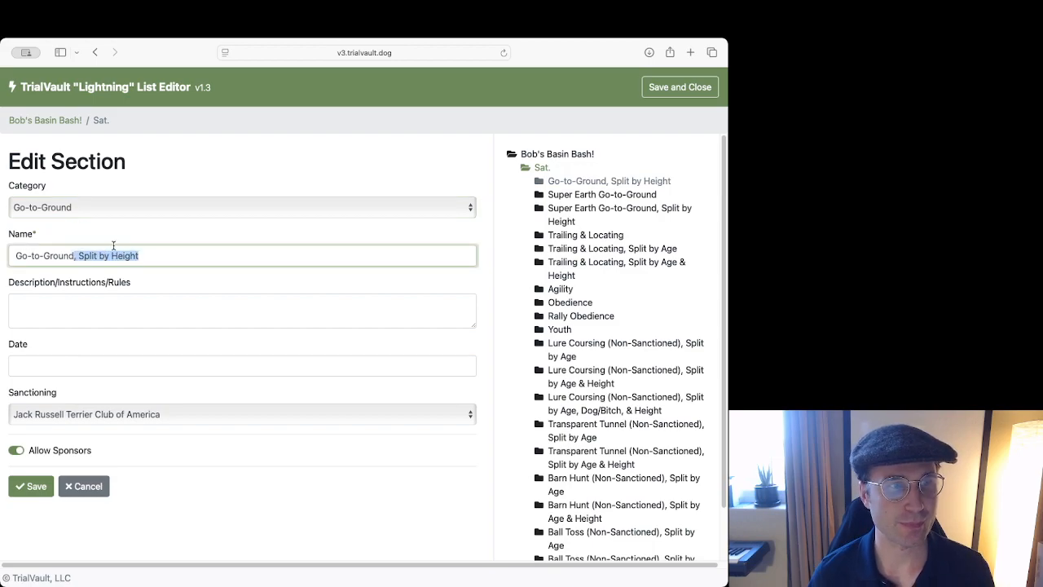
pyautogui.press('BackSpace')
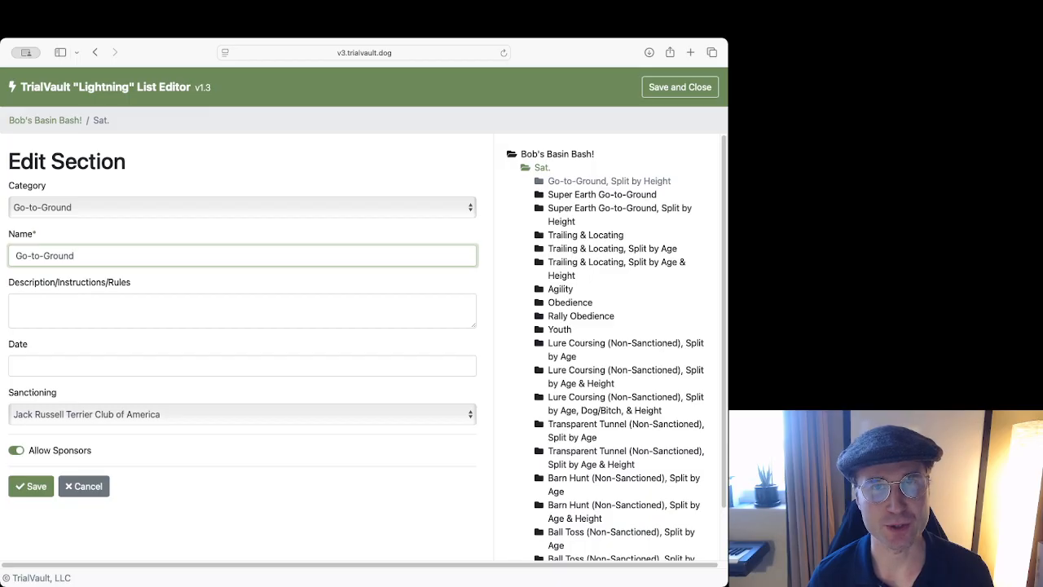
pyautogui.click(124, 320)
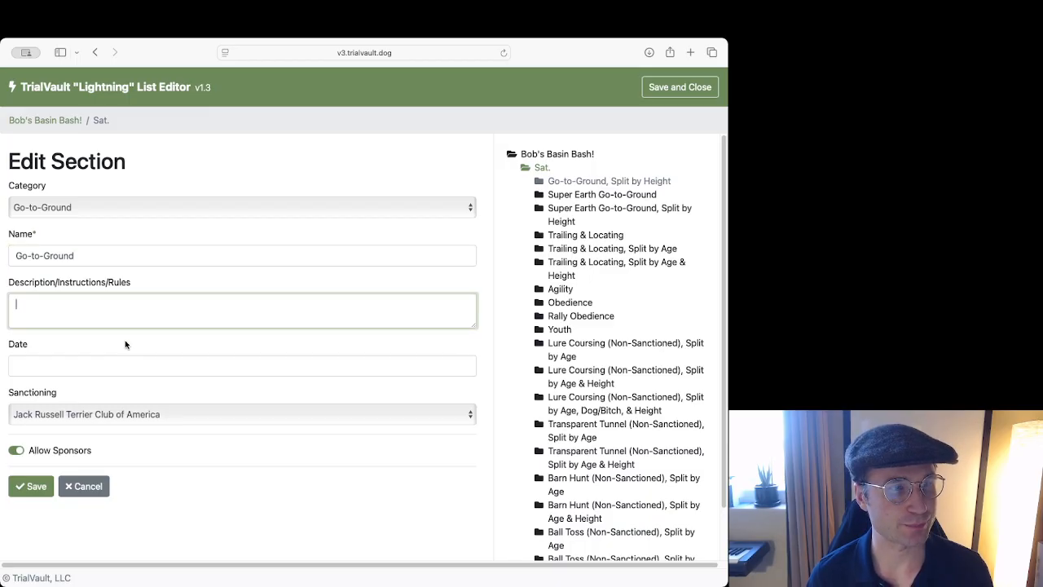
pyautogui.doubleClick(45, 454)
pyautogui.moveTo(89, 448); pyautogui.dragTo(27, 451)
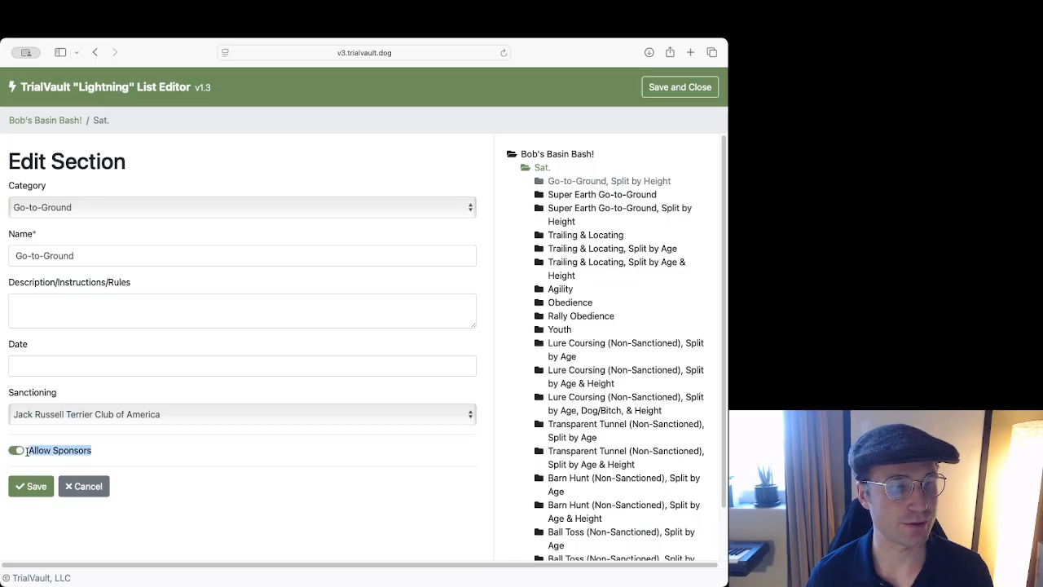
pyautogui.click(114, 451)
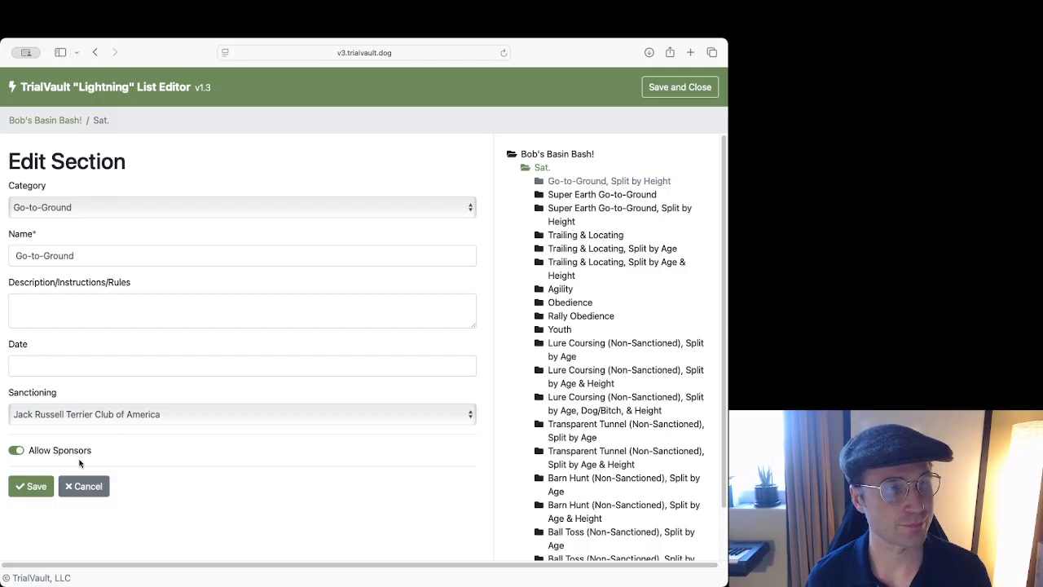
pyautogui.click(22, 491)
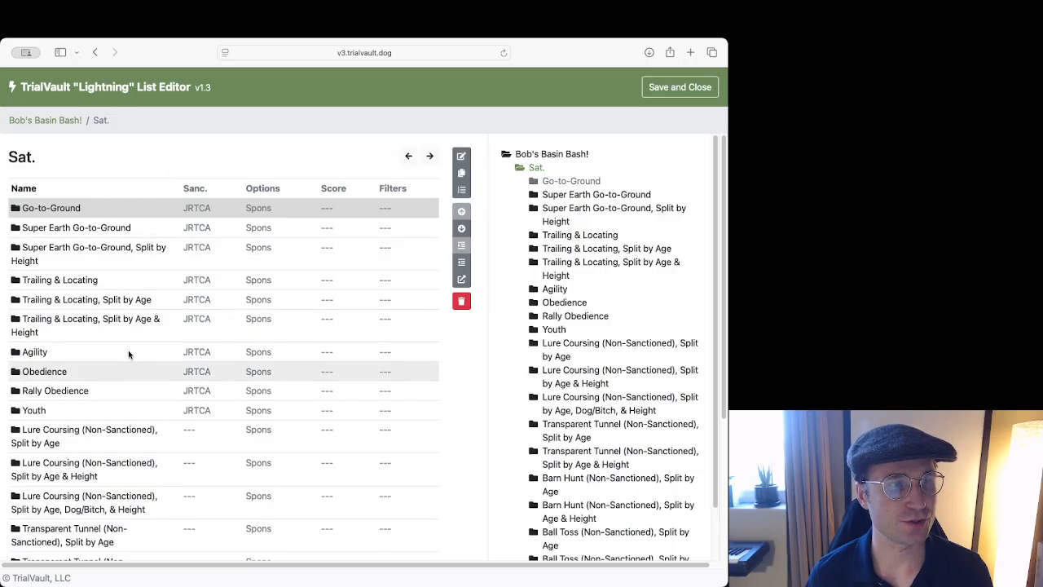
# Scroll through the Sat. list, then enter Go-to-Ground to show its twelve classes.
pyautogui.scroll(-5, 130, 326)
pyautogui.scroll(5, 137, 257)
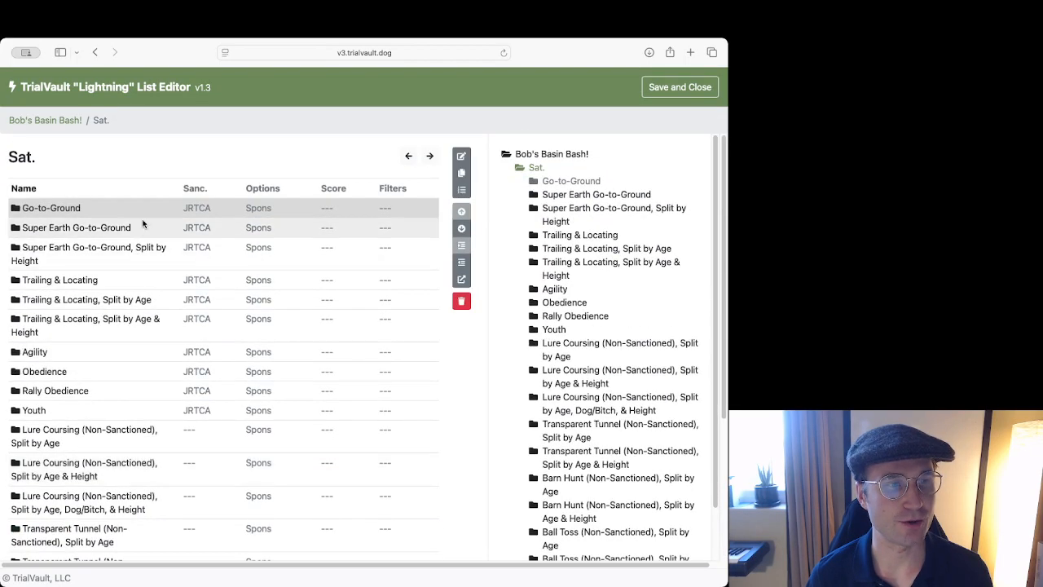
pyautogui.scroll(-5, 130, 252)
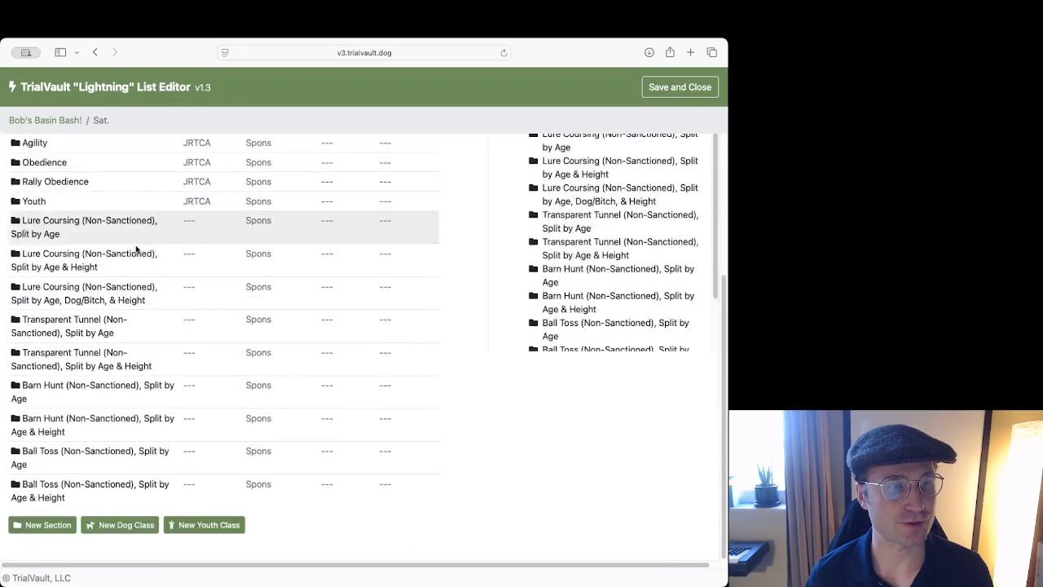
pyautogui.scroll(5, 150, 368)
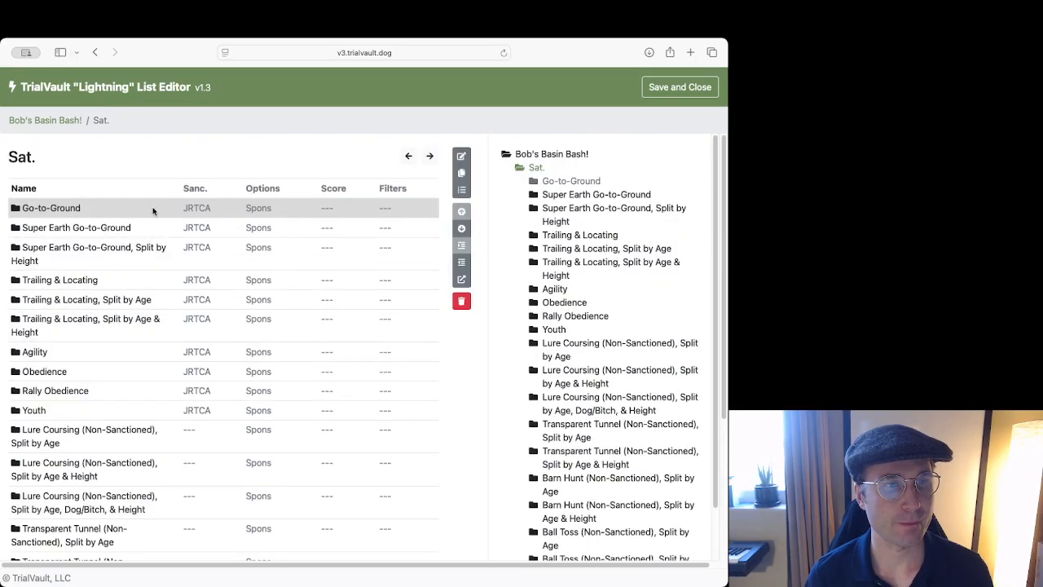
pyautogui.click(139, 209)
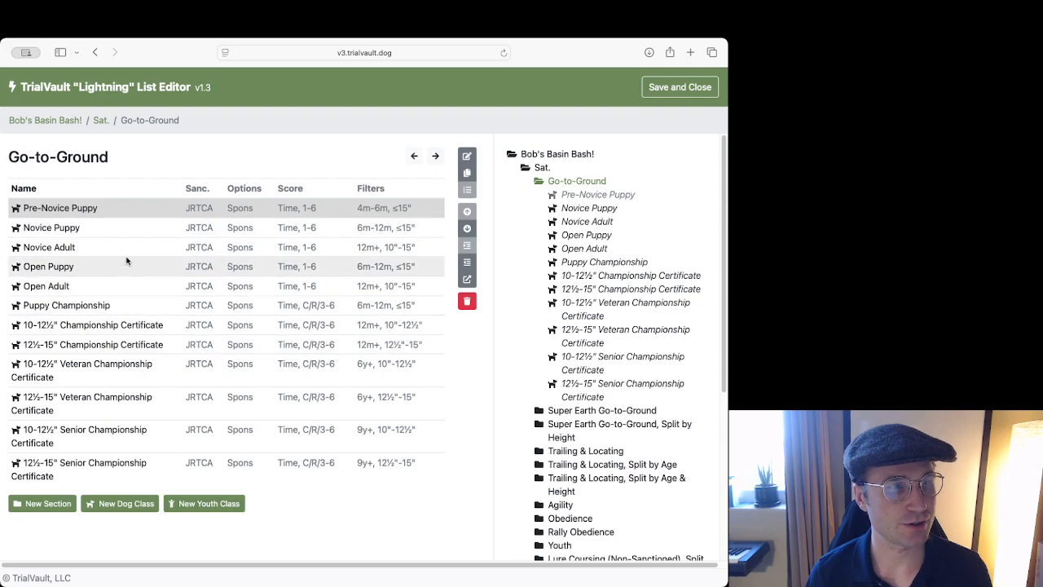
# Bring up Novice Puppy's Edit Dog Class form and inspect its category, number, name and description.
pyautogui.doubleClick(125, 230)
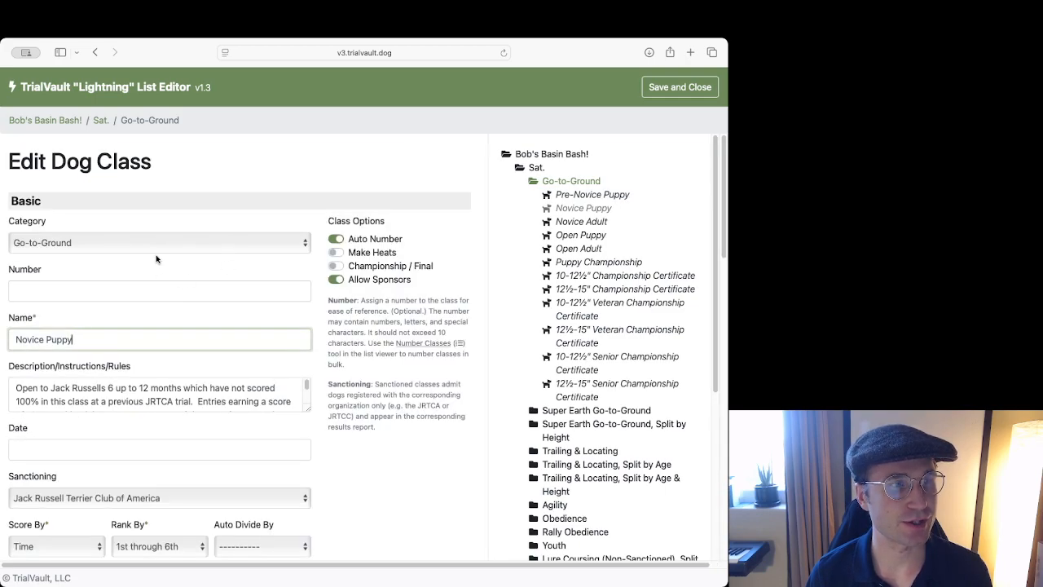
pyautogui.click(115, 242)
pyautogui.click(440, 240)
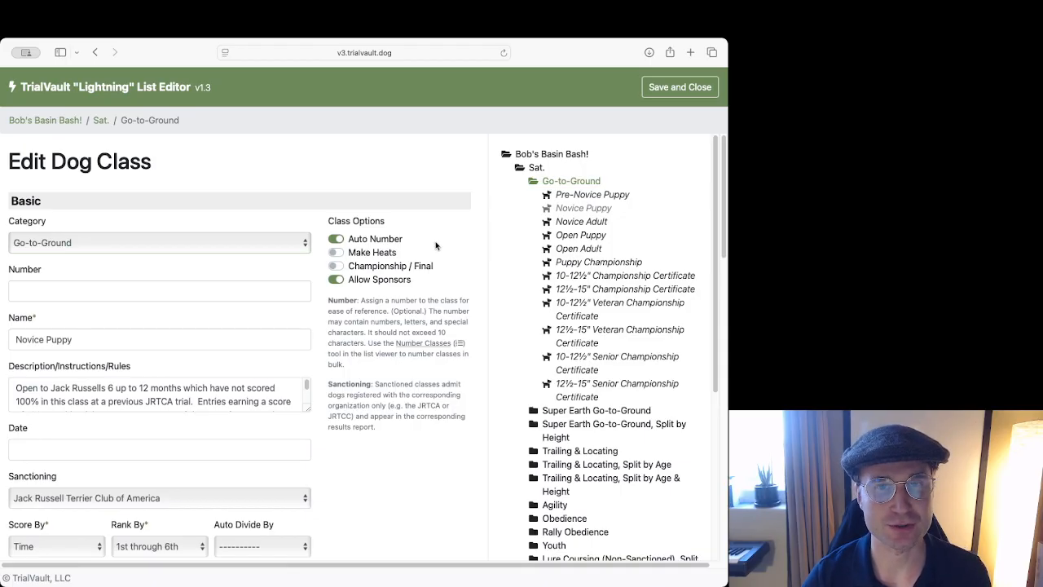
pyautogui.scroll(-1, 245, 277)
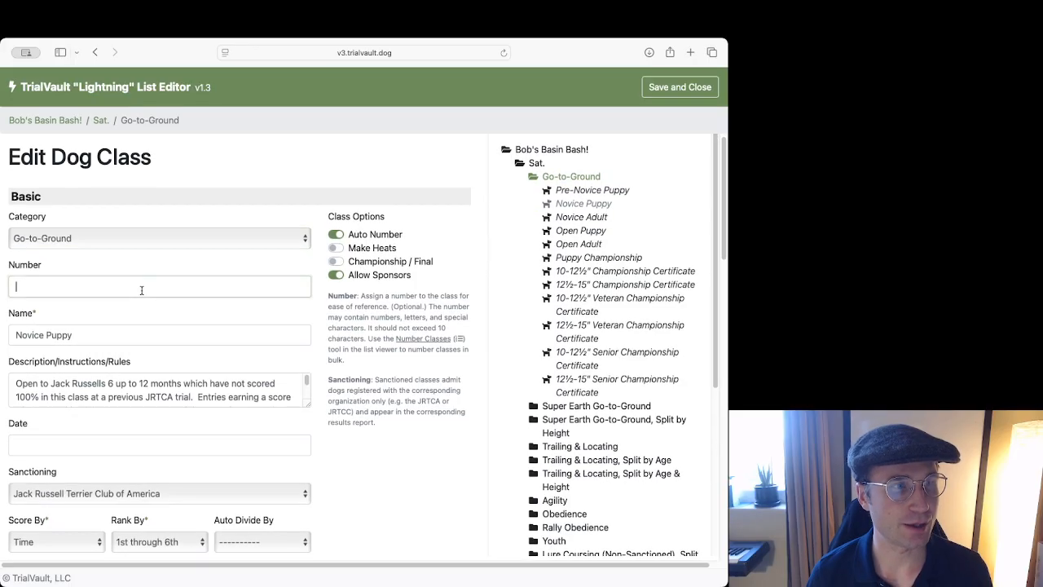
pyautogui.click(167, 292)
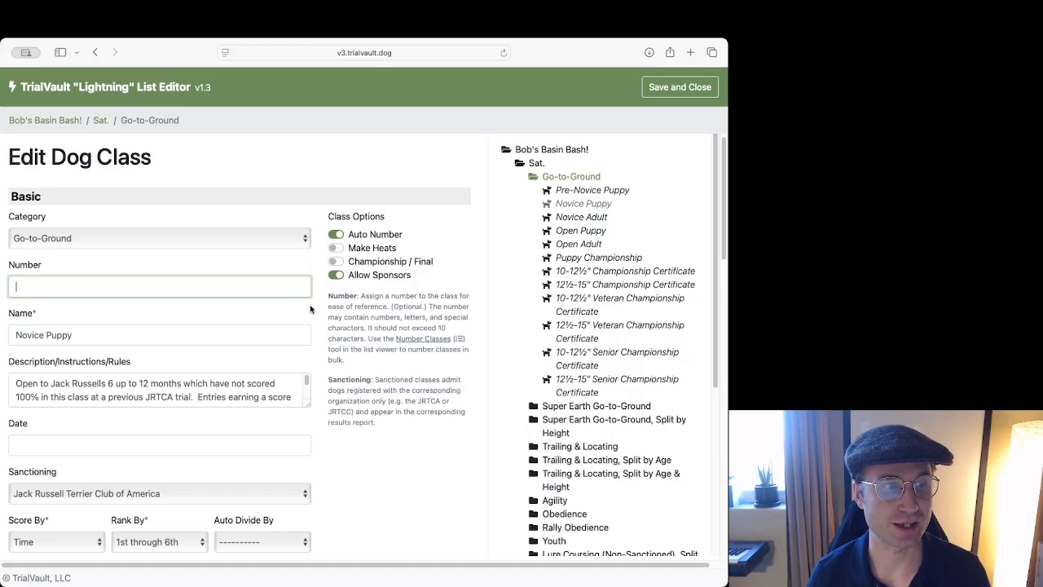
pyautogui.click(184, 316)
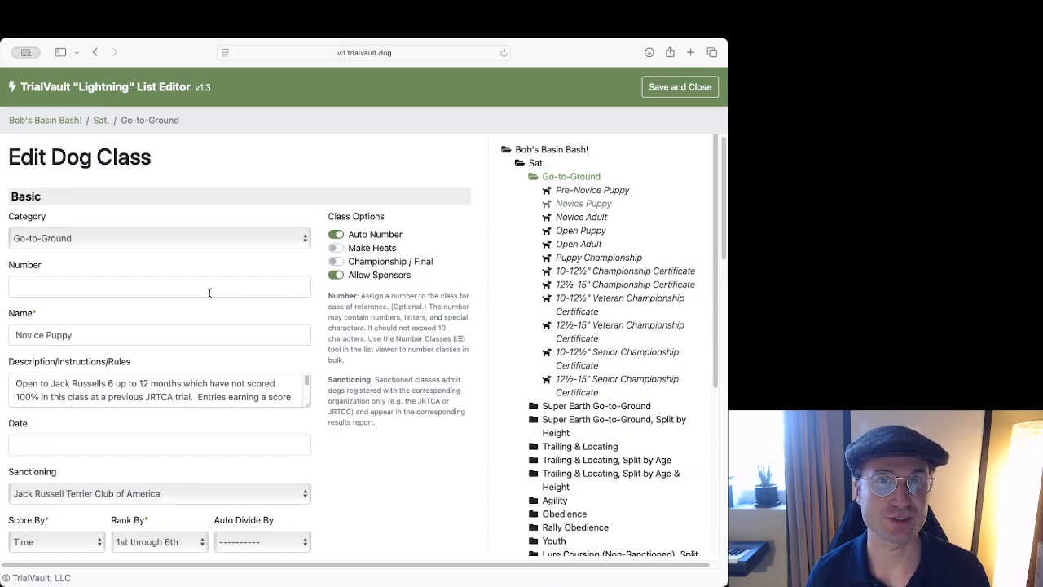
pyautogui.scroll(-1, 100, 314)
pyautogui.click(100, 313)
pyautogui.press('super+a')
pyautogui.moveTo(15, 354); pyautogui.dragTo(310, 401)
pyautogui.click(215, 364)
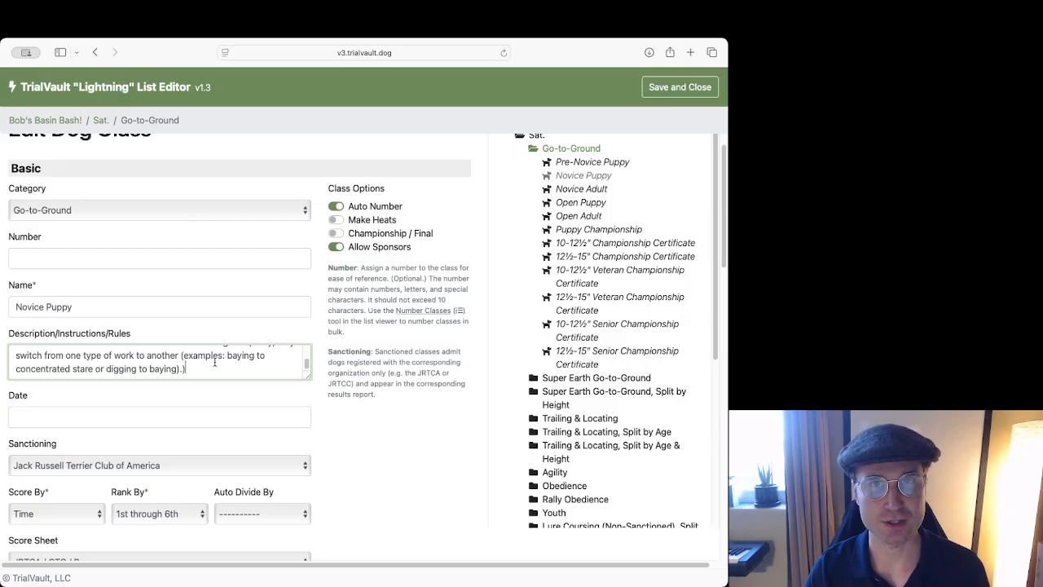
pyautogui.scroll(-3, 210, 334)
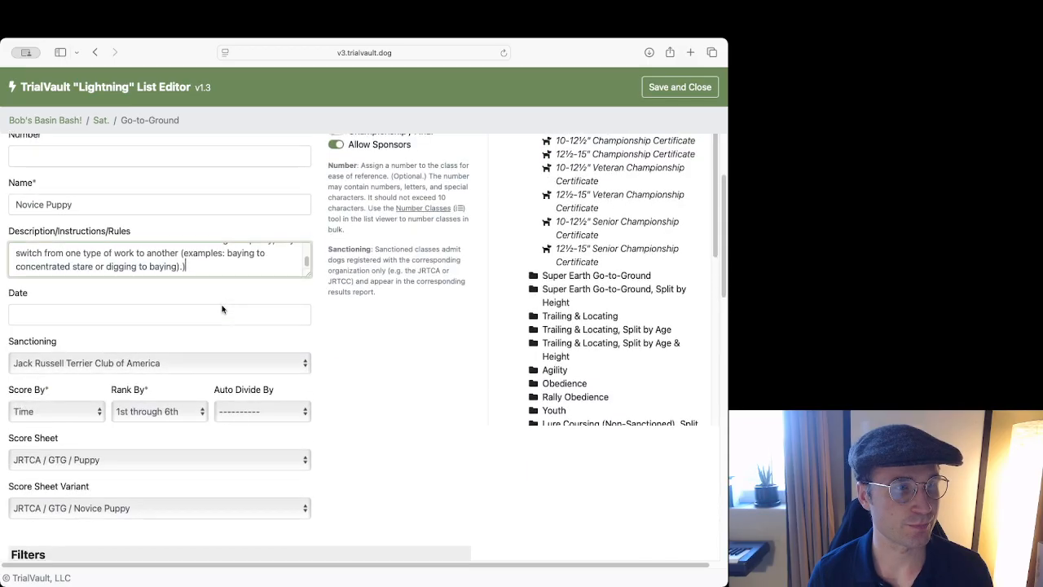
pyautogui.scroll(1, 200, 289)
pyautogui.scroll(-4, 196, 281)
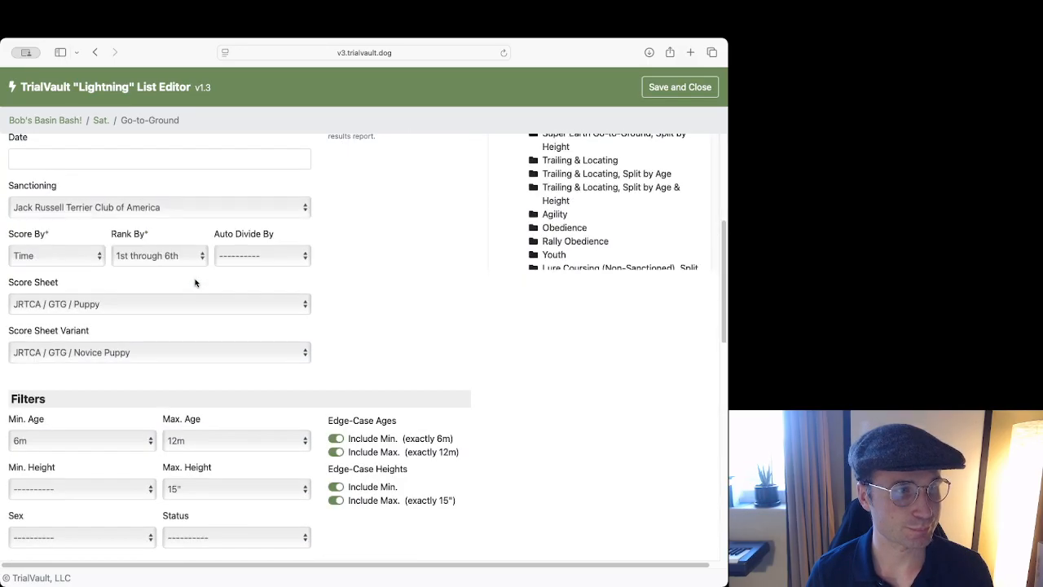
pyautogui.click(167, 214)
pyautogui.click(366, 228)
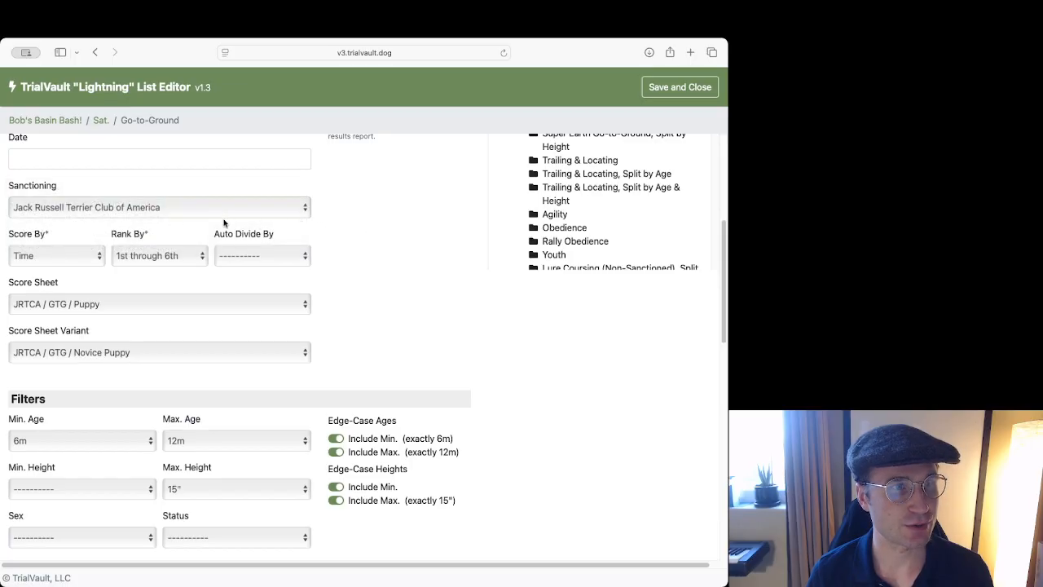
pyautogui.scroll(-1, 173, 241)
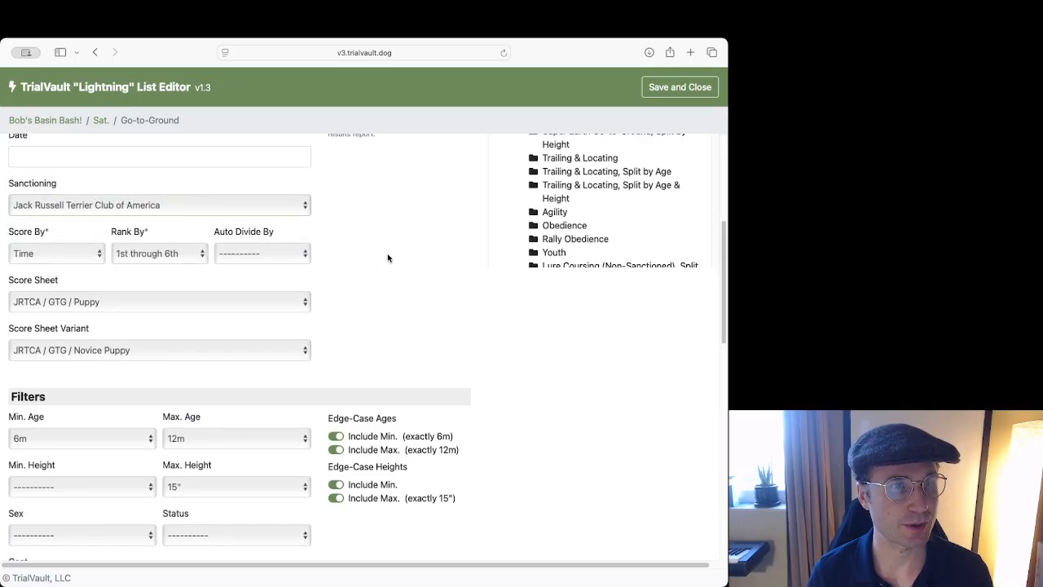
pyautogui.scroll(-1, 363, 253)
pyautogui.scroll(-1, 357, 243)
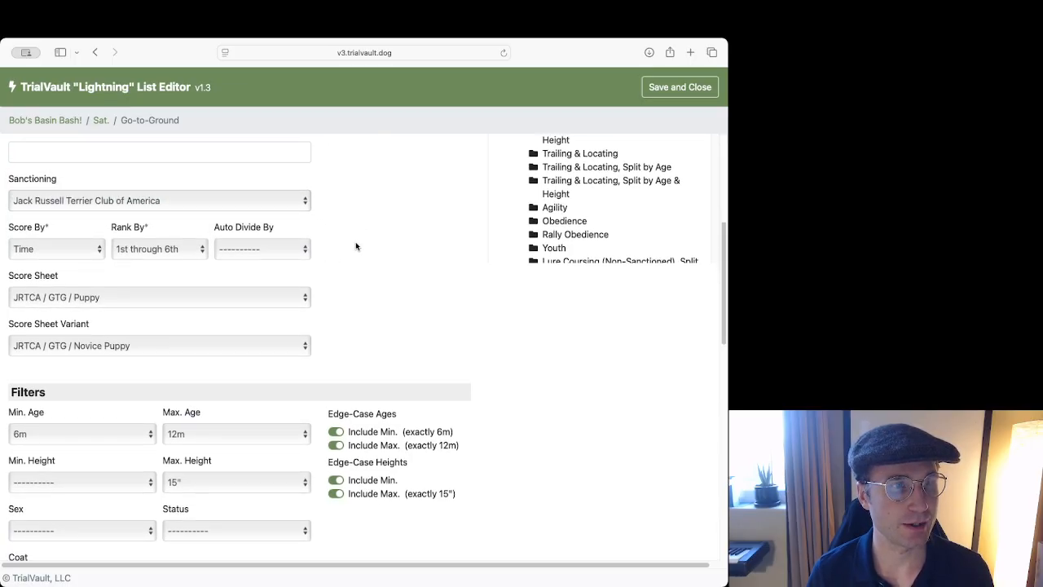
pyautogui.click(54, 249)
pyautogui.click(151, 246)
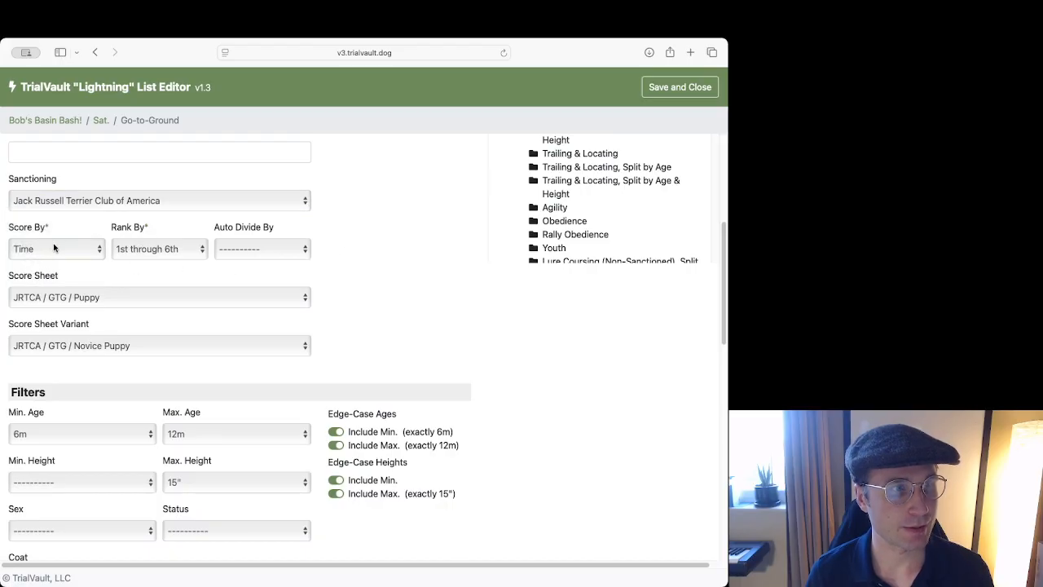
pyautogui.click(53, 243)
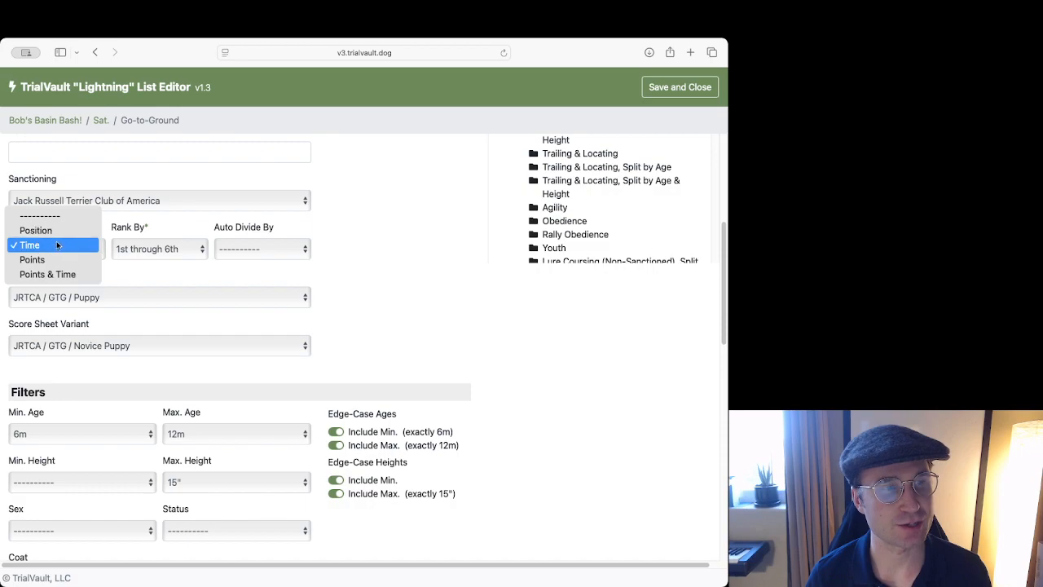
pyautogui.click(122, 266)
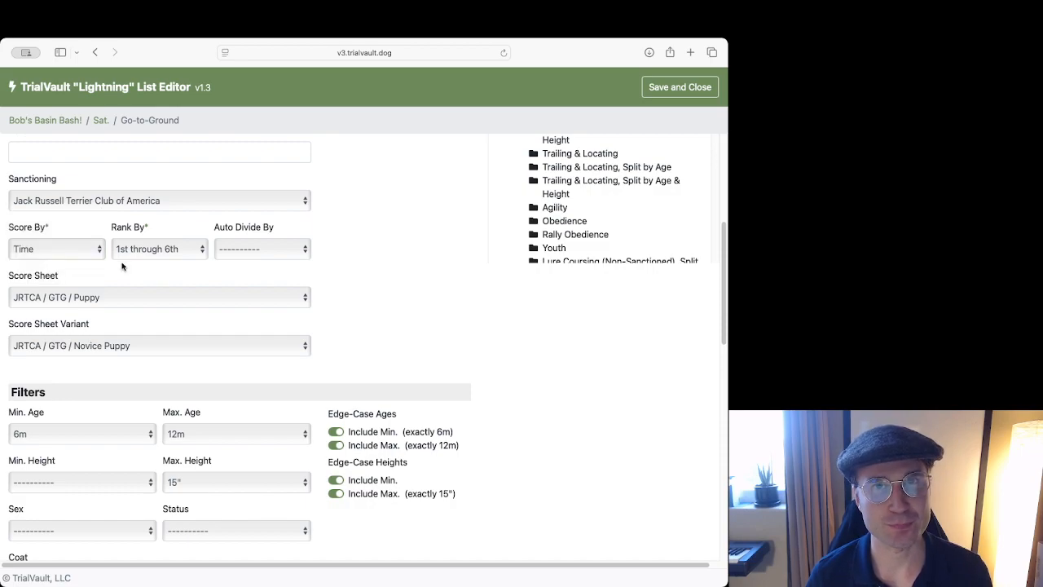
pyautogui.click(72, 255)
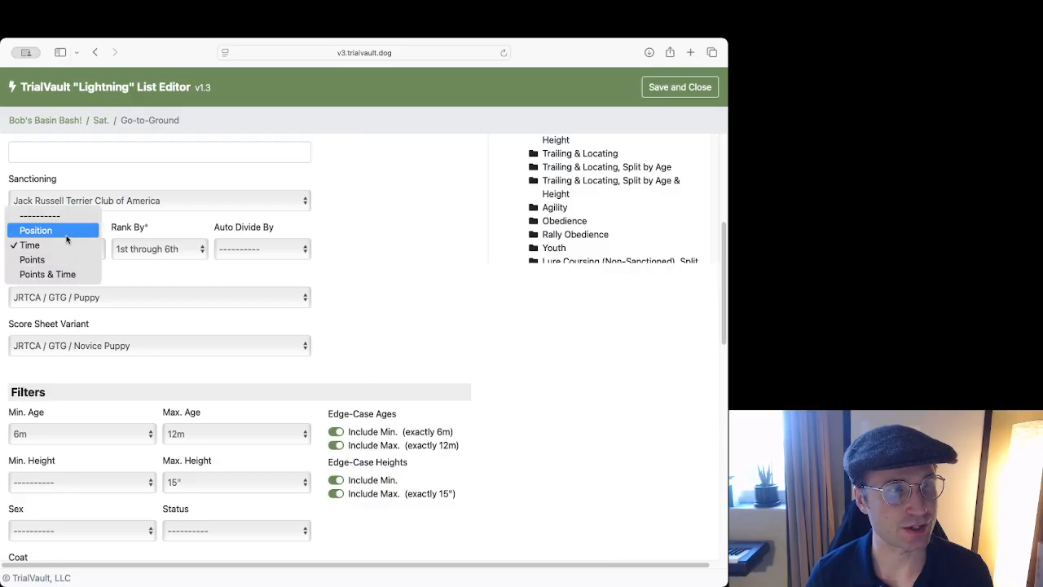
pyautogui.click(151, 256)
pyautogui.click(153, 256)
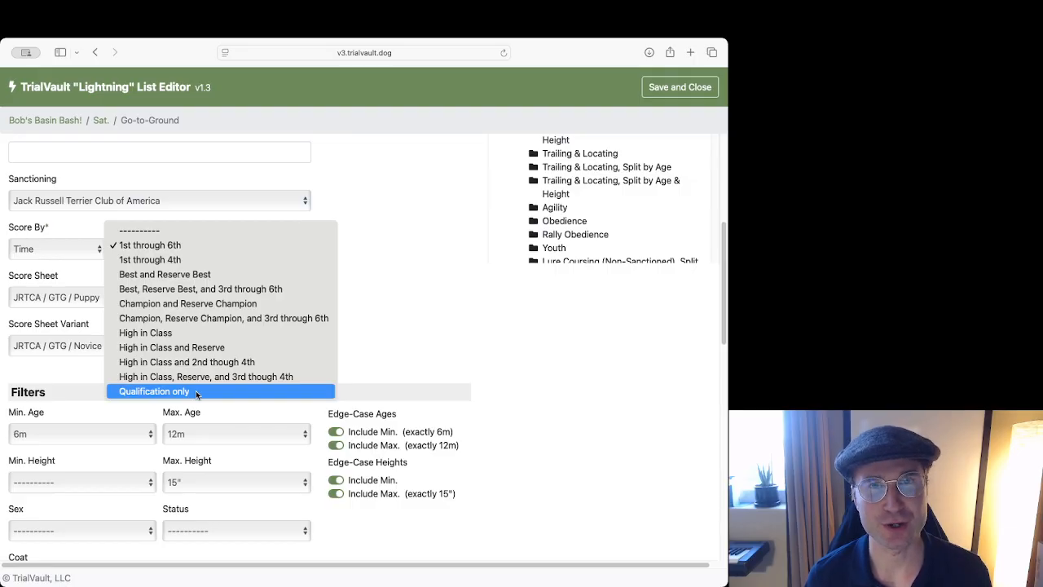
pyautogui.click(419, 293)
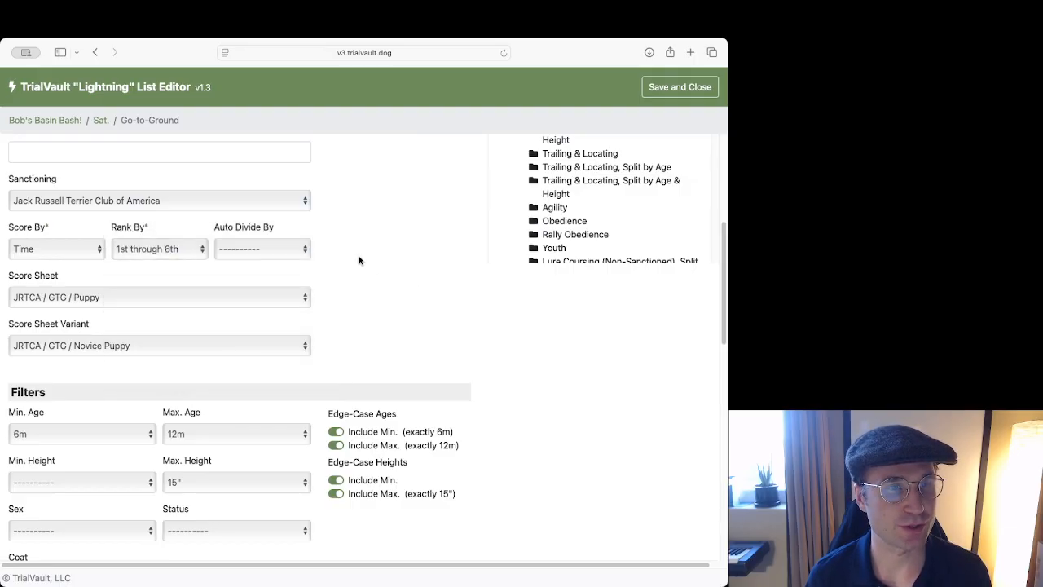
pyautogui.scroll(-1, 349, 229)
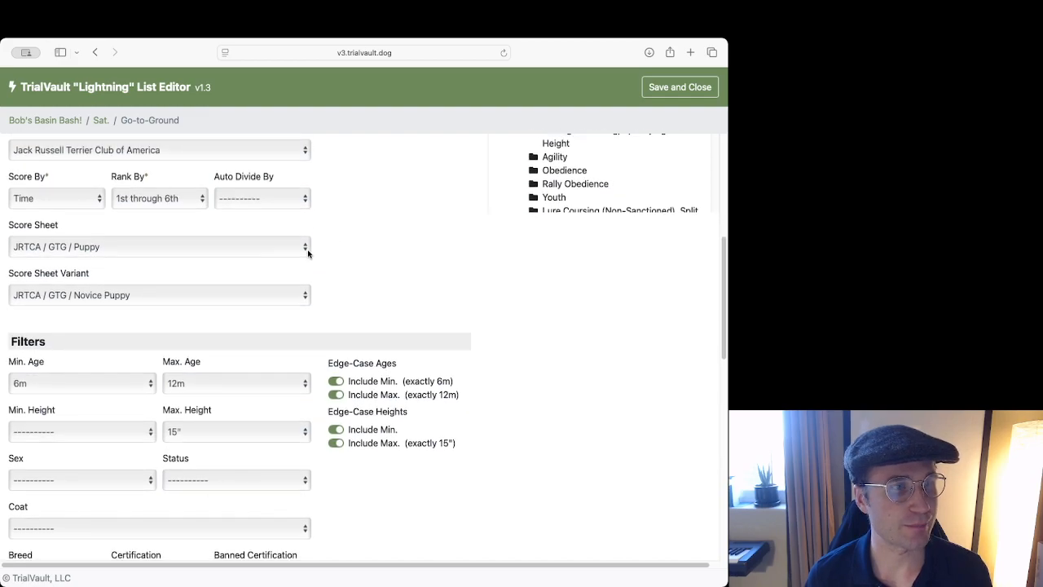
pyautogui.click(290, 244)
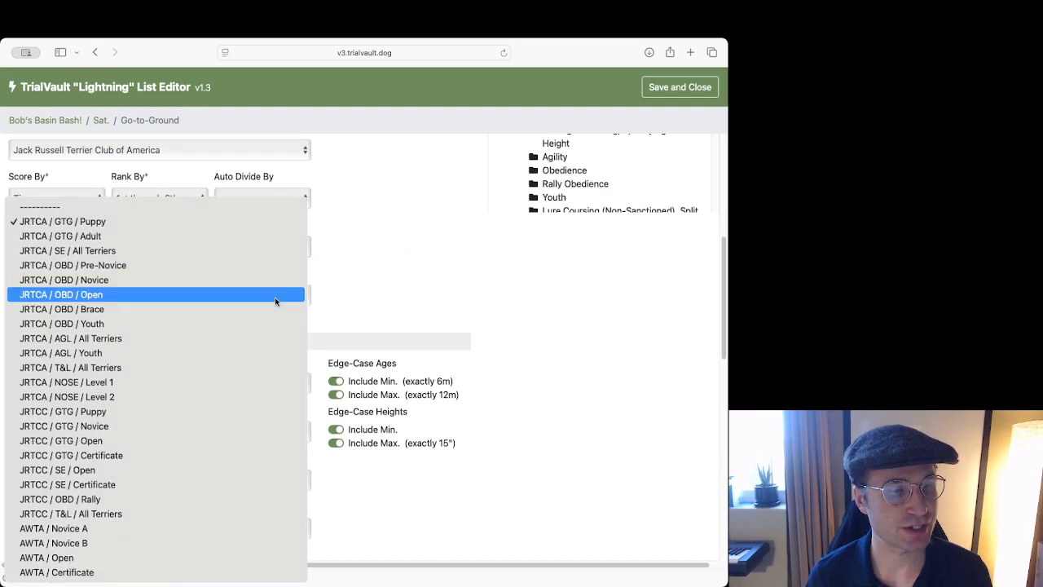
pyautogui.click(456, 257)
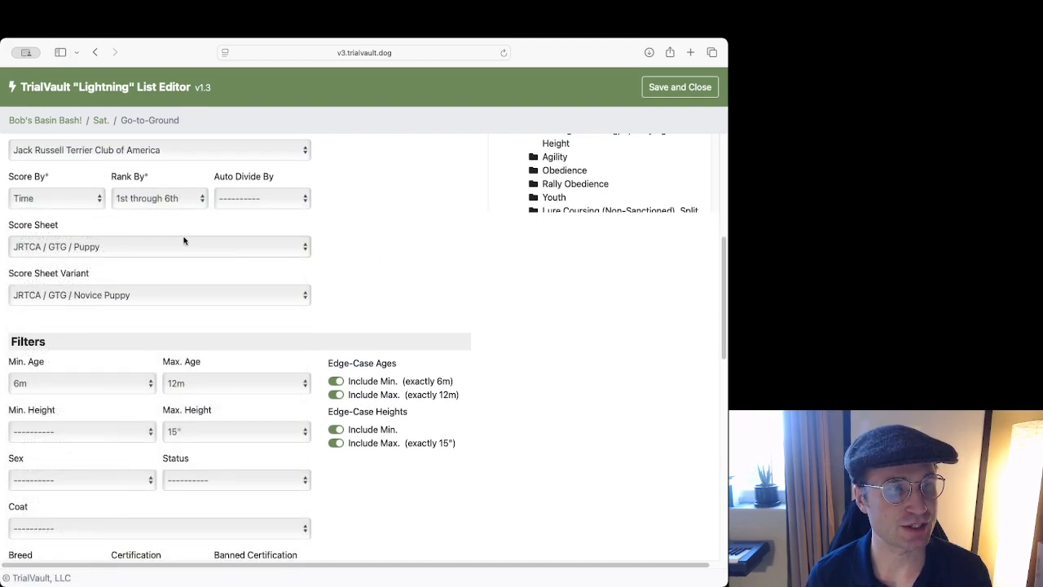
pyautogui.click(139, 250)
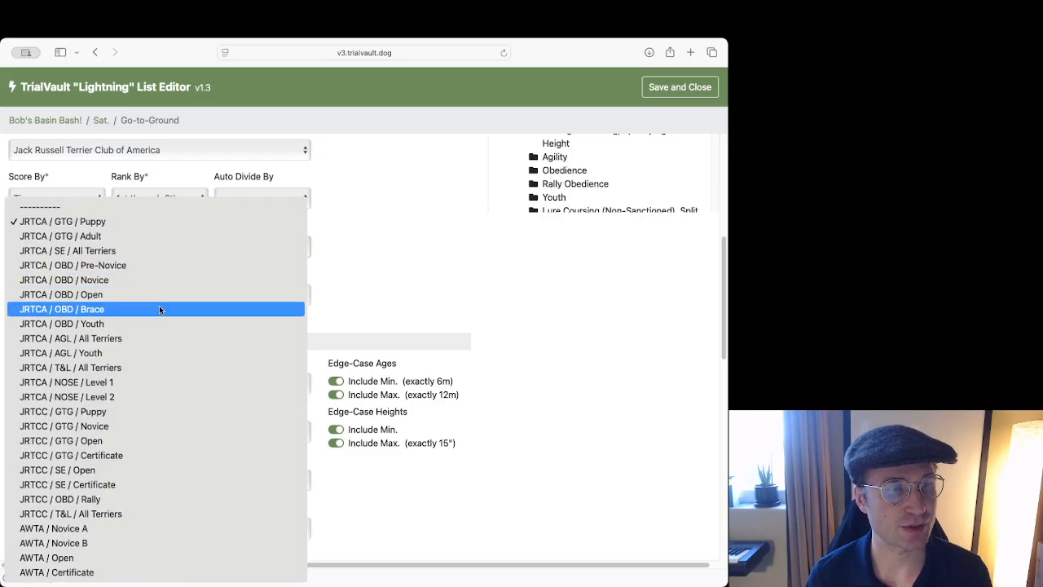
pyautogui.click(429, 268)
pyautogui.scroll(-5, 374, 261)
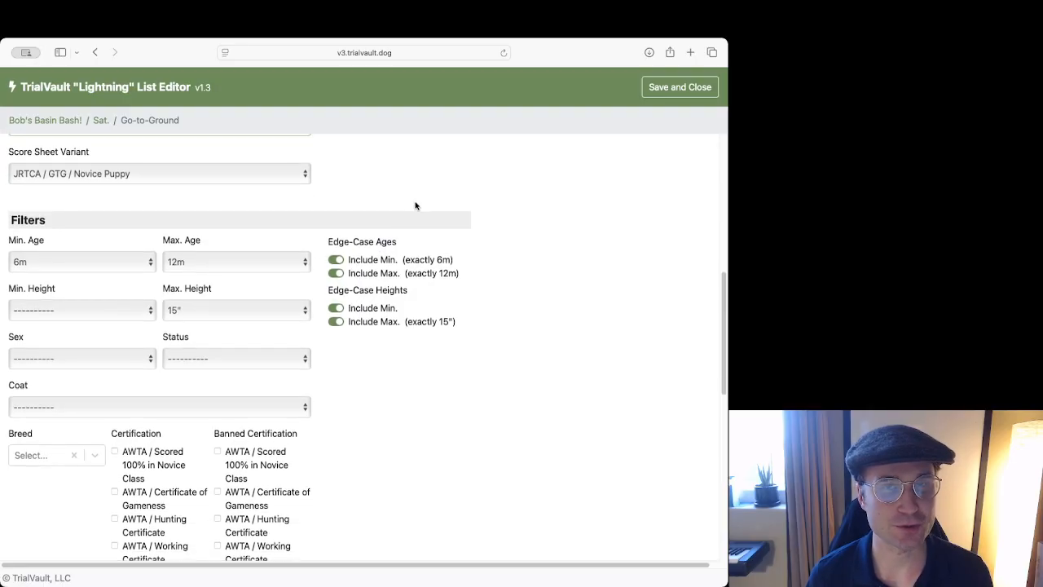
pyautogui.scroll(-1, 414, 203)
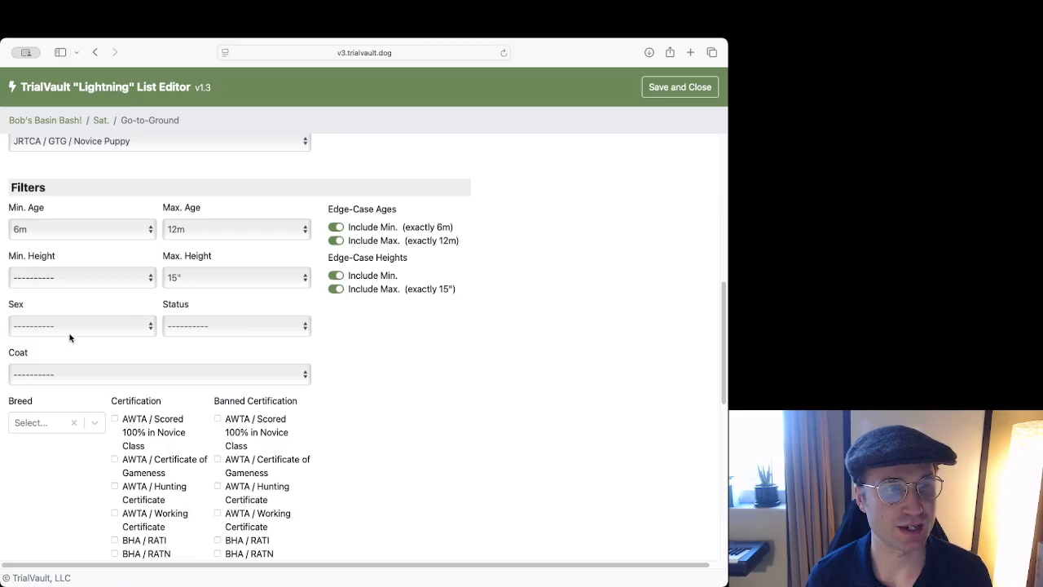
pyautogui.scroll(-3, 273, 307)
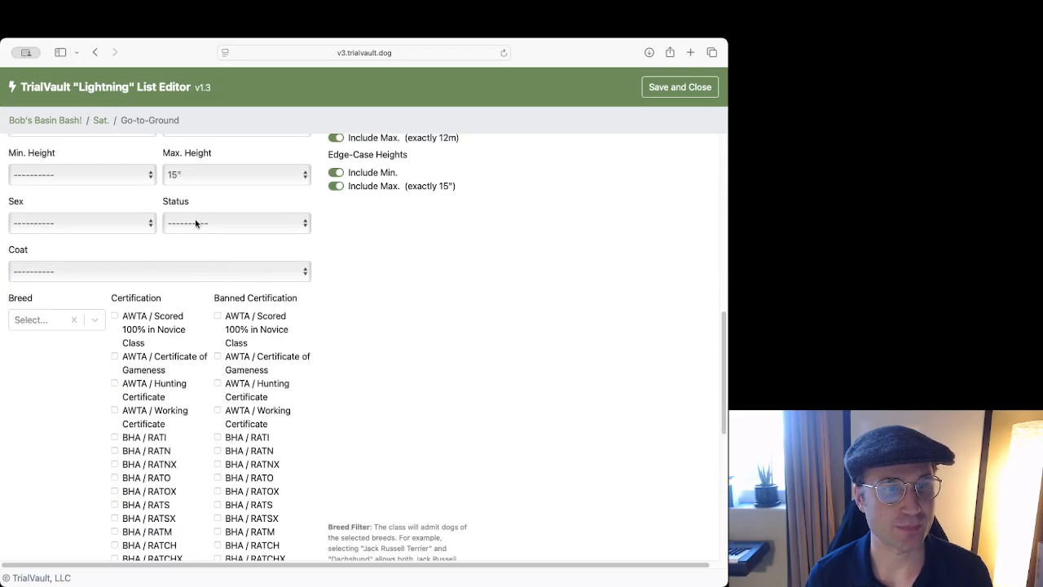
pyautogui.scroll(-2, 294, 230)
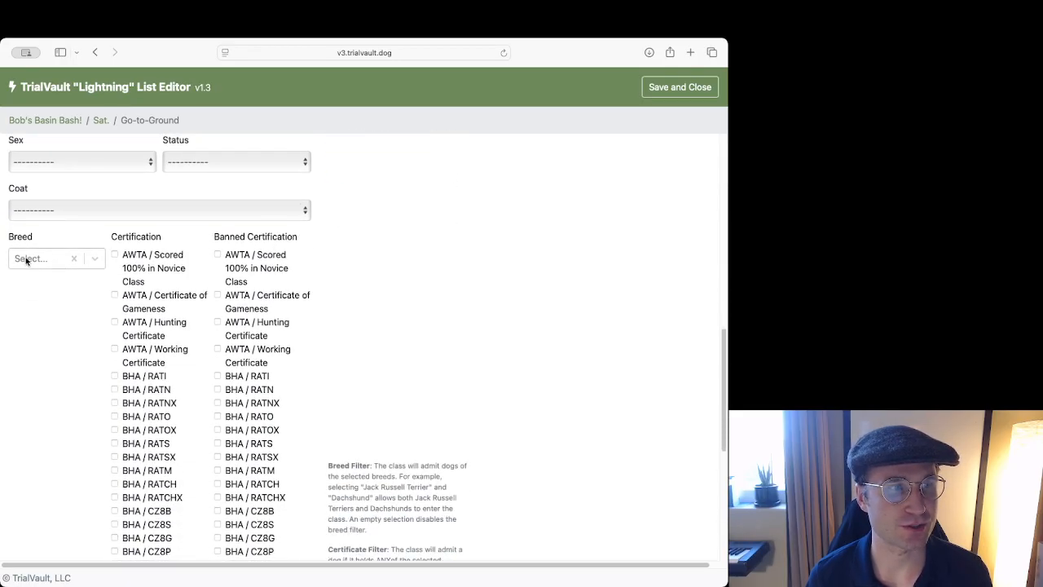
pyautogui.scroll(-2, 281, 236)
pyautogui.scroll(1, 244, 208)
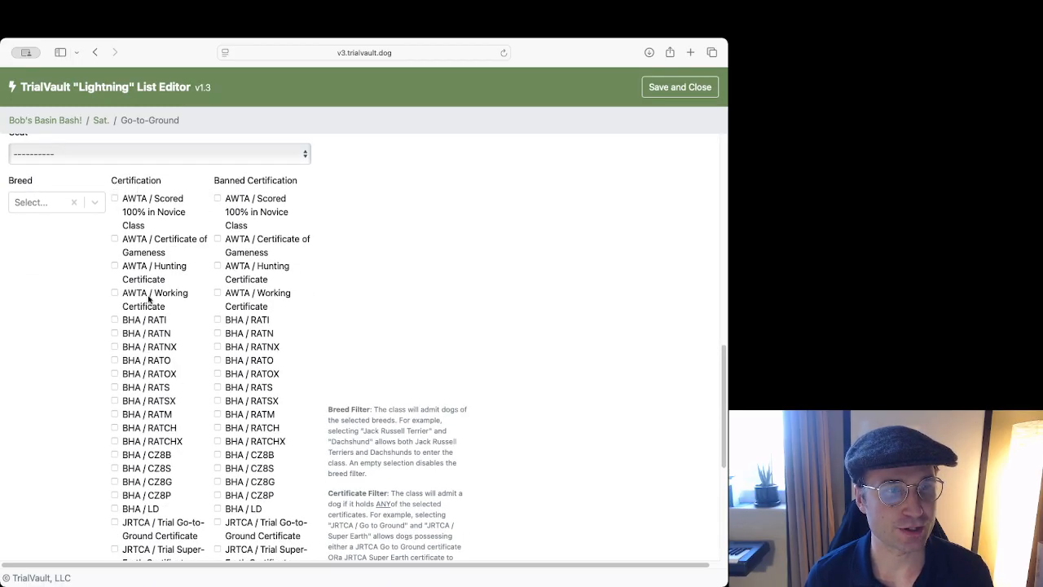
pyautogui.scroll(-4, 149, 314)
pyautogui.scroll(-4, 154, 278)
pyautogui.scroll(9, 156, 277)
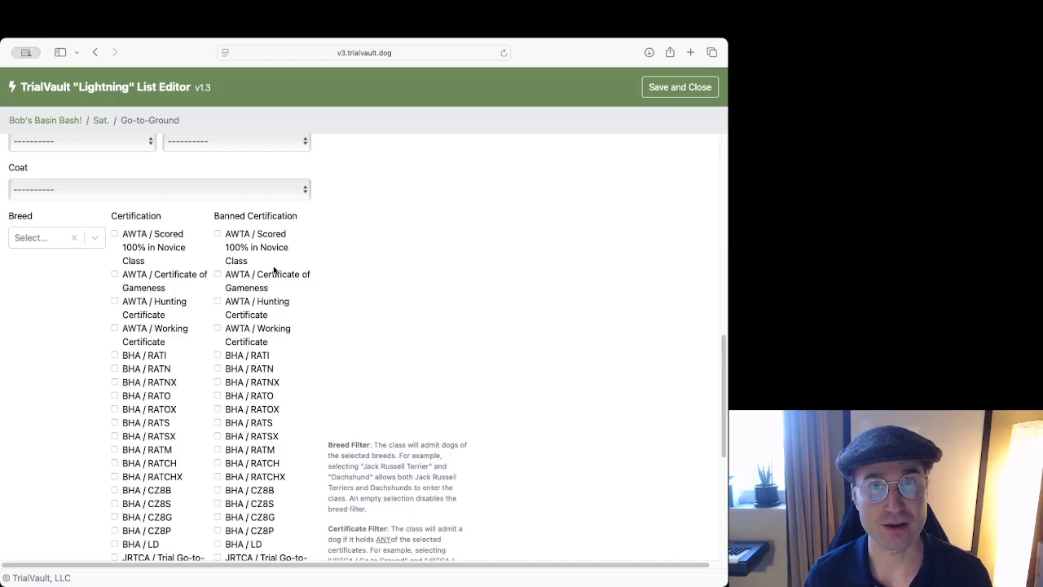
pyautogui.scroll(-1, 313, 254)
pyautogui.scroll(-5, 313, 255)
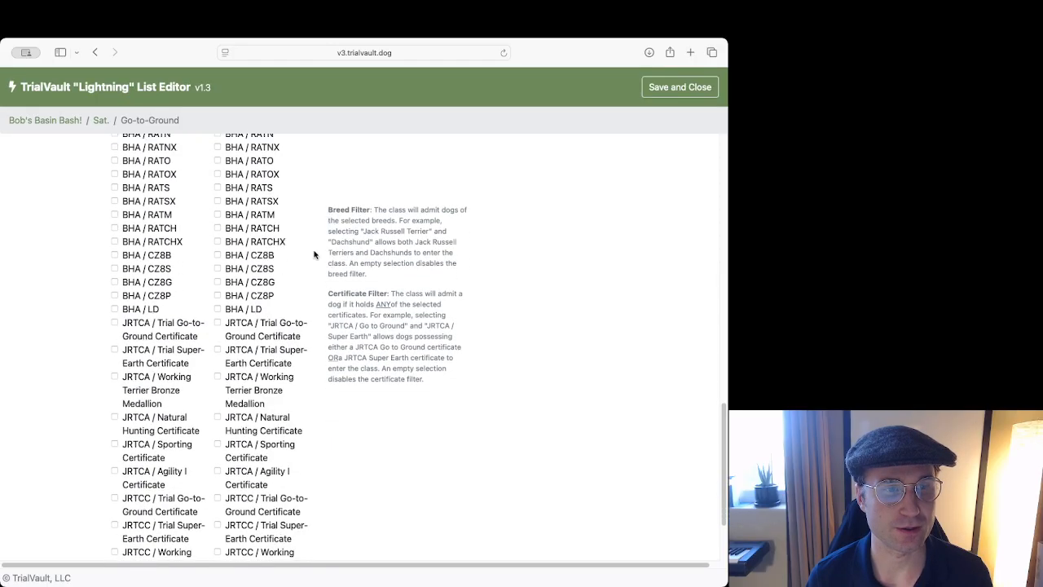
pyautogui.scroll(-3, 314, 254)
pyautogui.scroll(15, 314, 254)
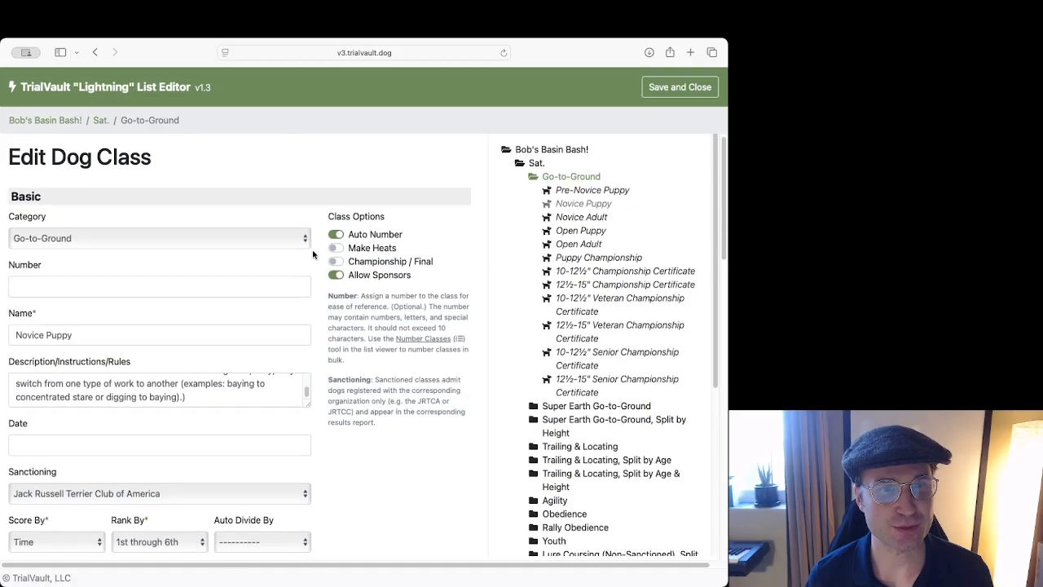
# Keep Auto Number switched on for the Novice Puppy class number.
pyautogui.scroll(1, 320, 232)
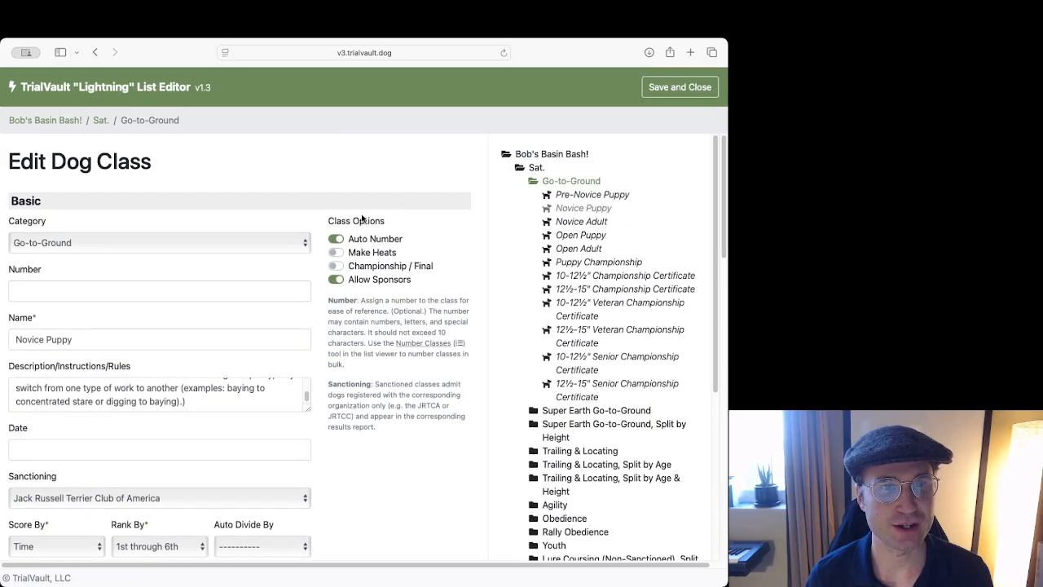
pyautogui.click(363, 241)
pyautogui.click(392, 240)
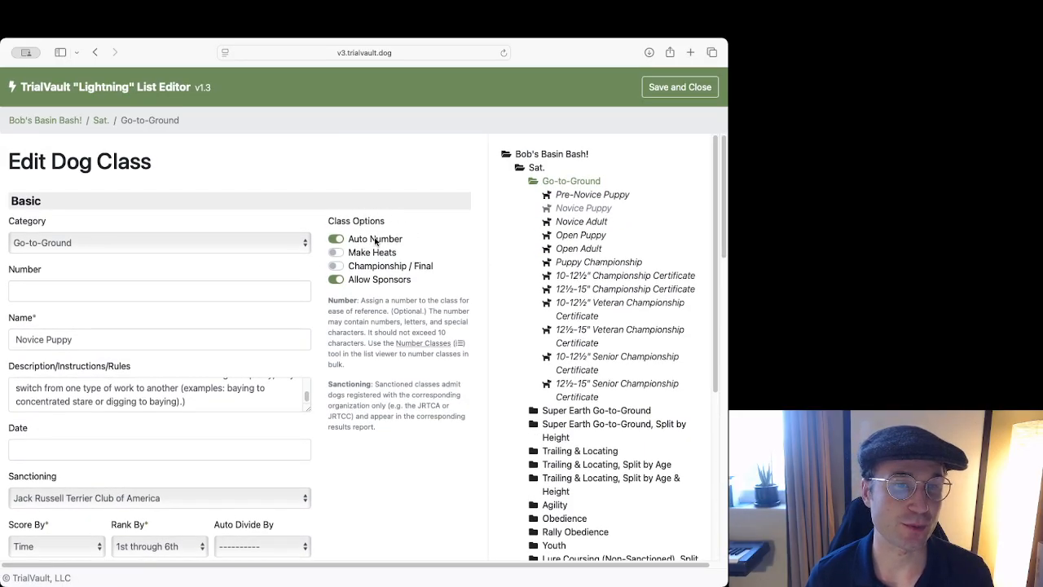
pyautogui.click(183, 287)
pyautogui.click(358, 241)
pyautogui.click(369, 246)
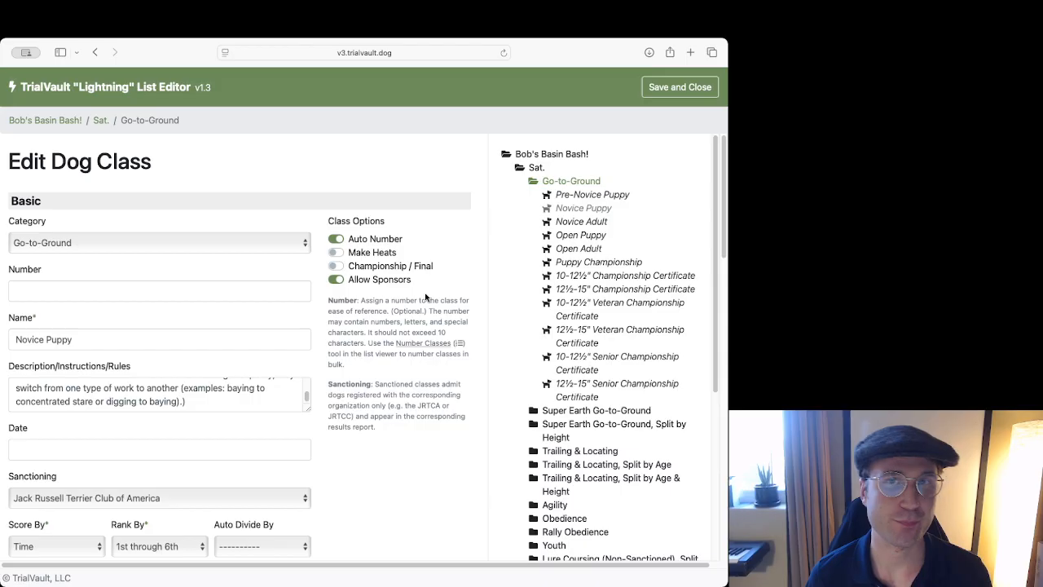
# Leave Make Heats and Championship / Final off, adjust Allow Sponsors, and reach Save.
pyautogui.click(372, 253)
pyautogui.click(373, 254)
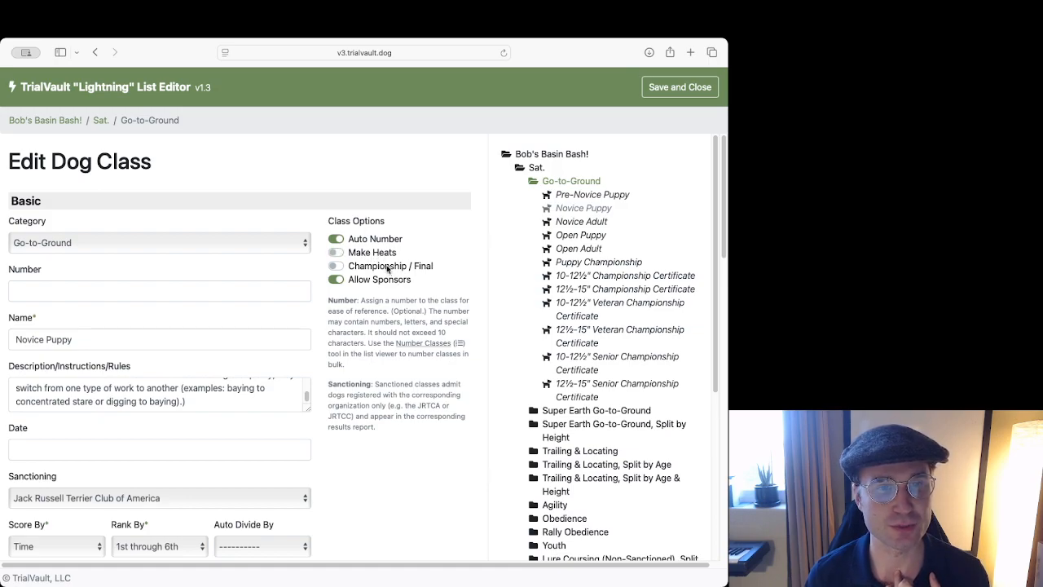
pyautogui.click(388, 269)
pyautogui.click(394, 269)
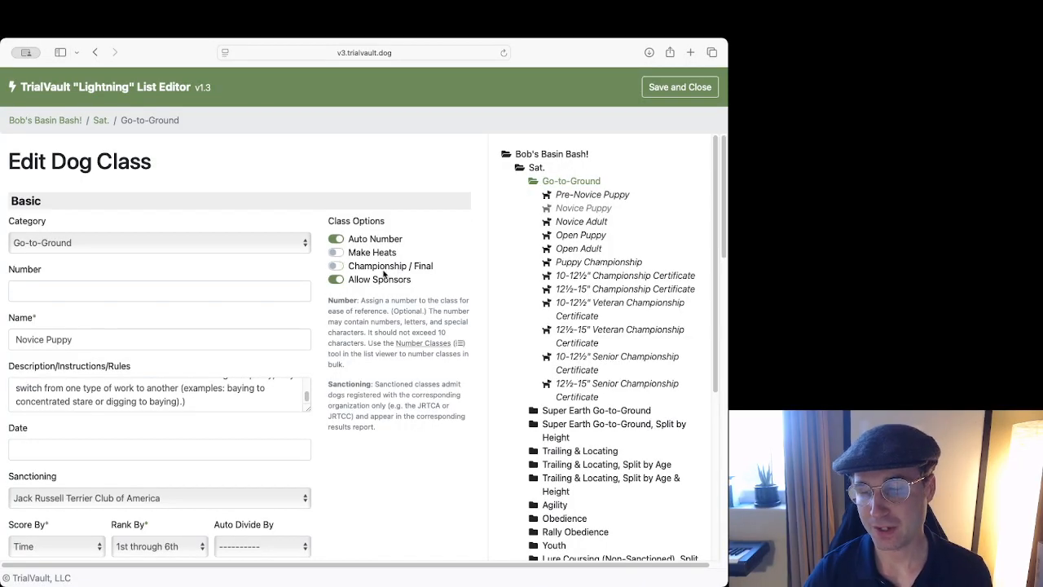
pyautogui.click(383, 273)
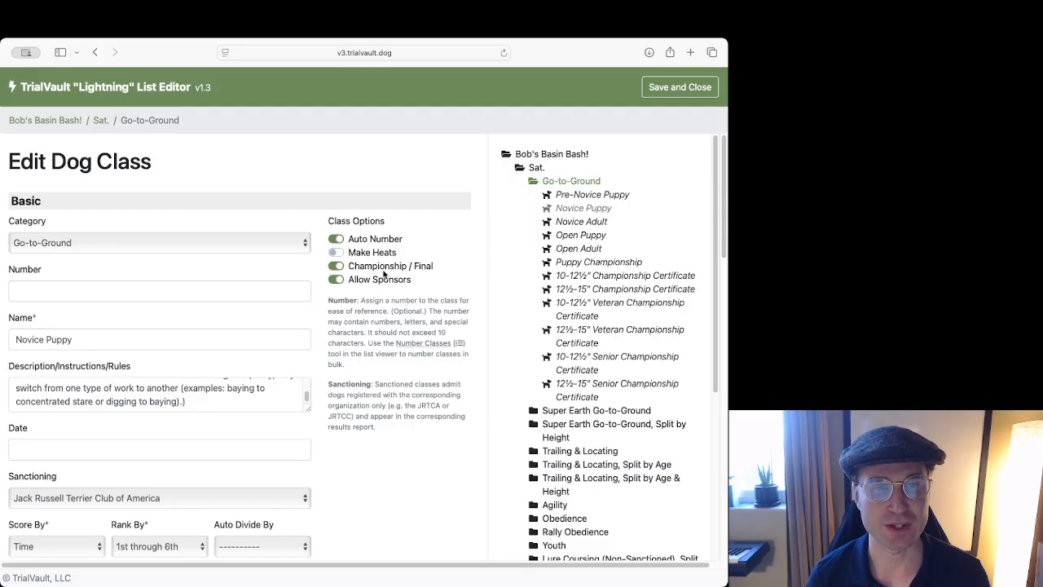
pyautogui.click(384, 269)
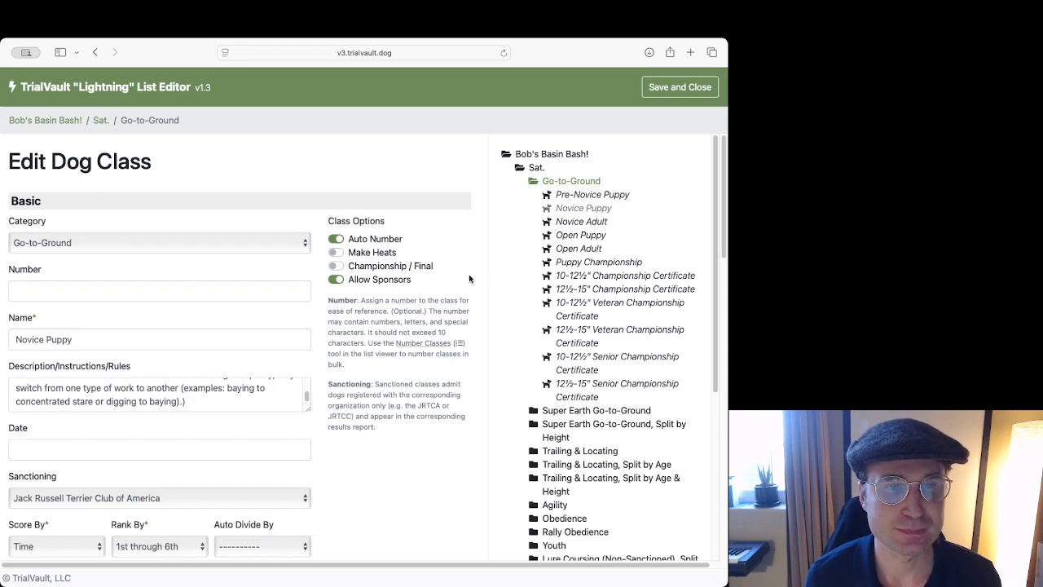
pyautogui.click(410, 282)
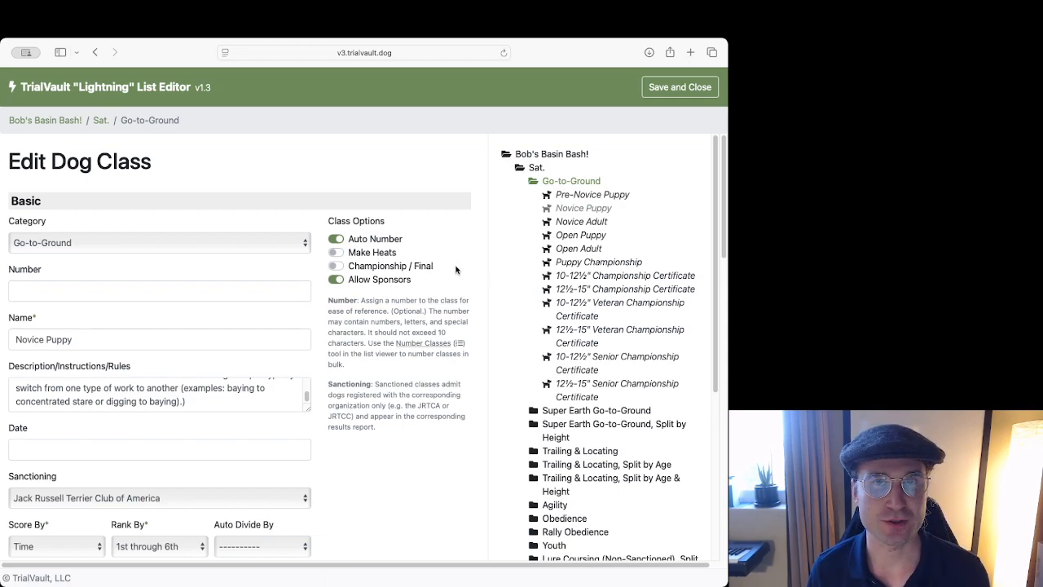
pyautogui.scroll(-10, 455, 257)
pyautogui.scroll(-5, 163, 407)
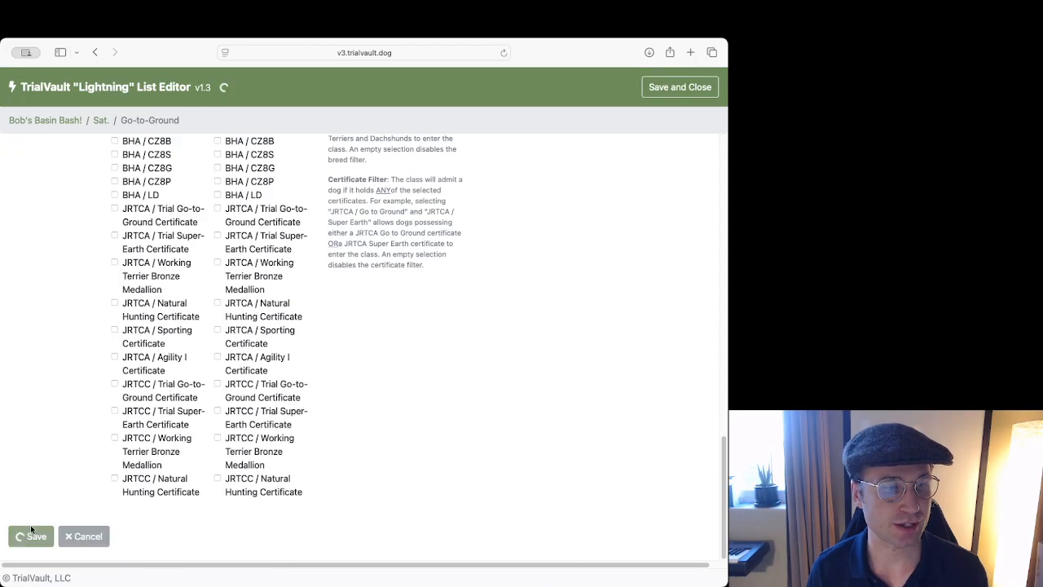
# Save the Novice Puppy class, then start a new Go-to-Ground dog class and cancel it unsaved.
pyautogui.click(21, 533)
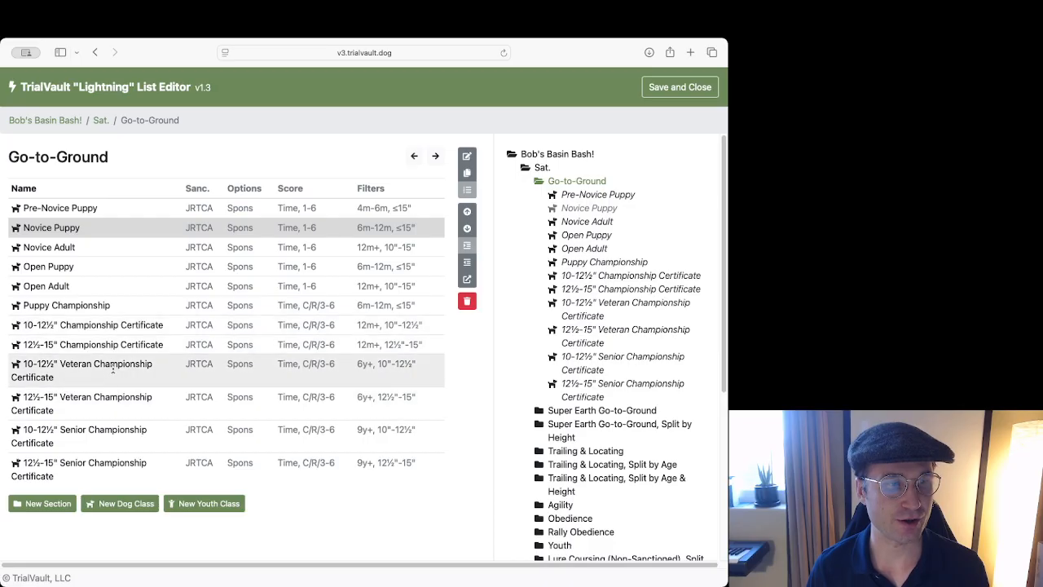
pyautogui.click(122, 505)
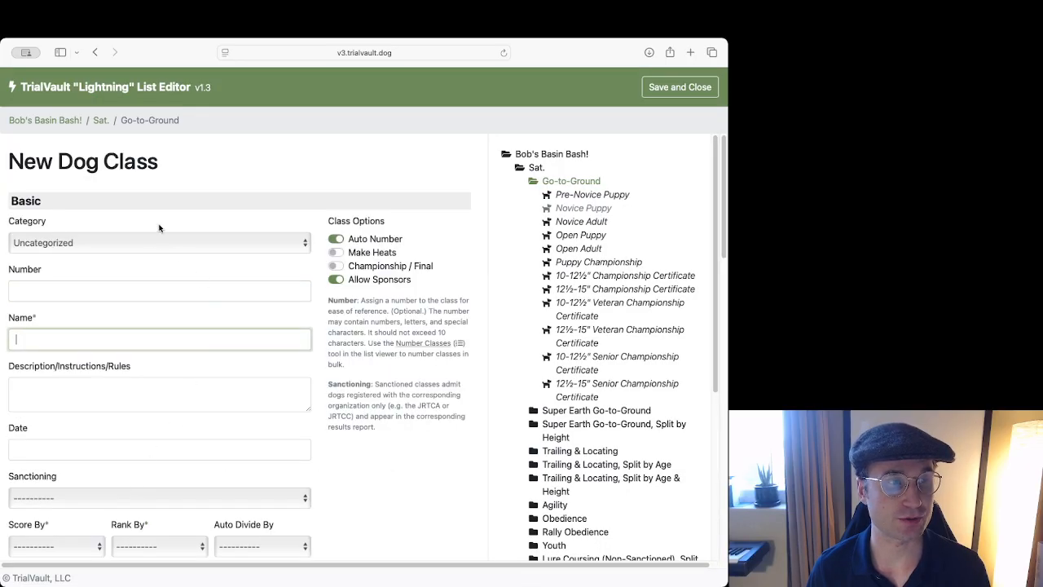
pyautogui.scroll(-4, 161, 224)
pyautogui.scroll(-10, 160, 225)
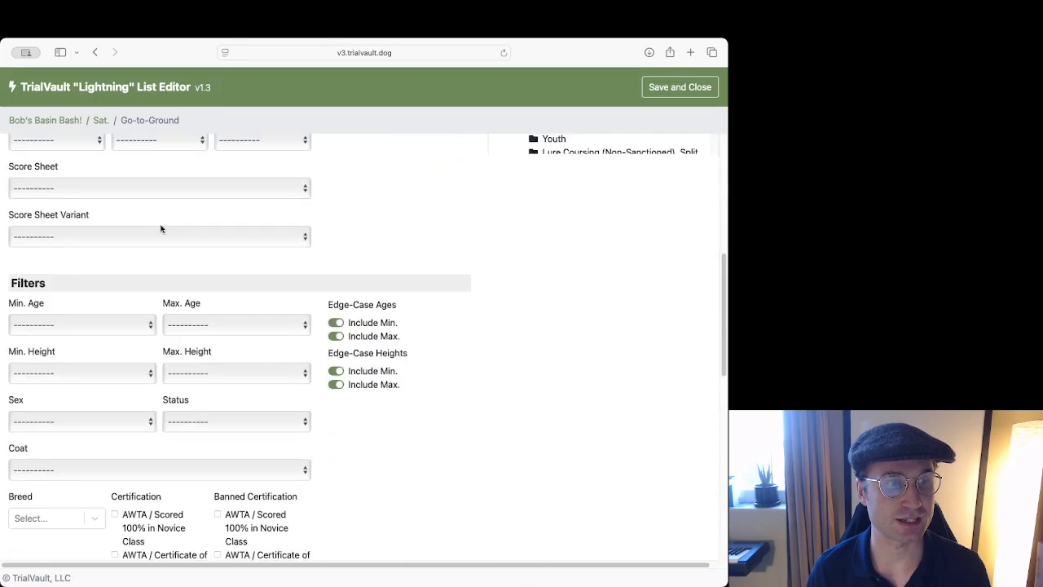
pyautogui.scroll(-10, 161, 228)
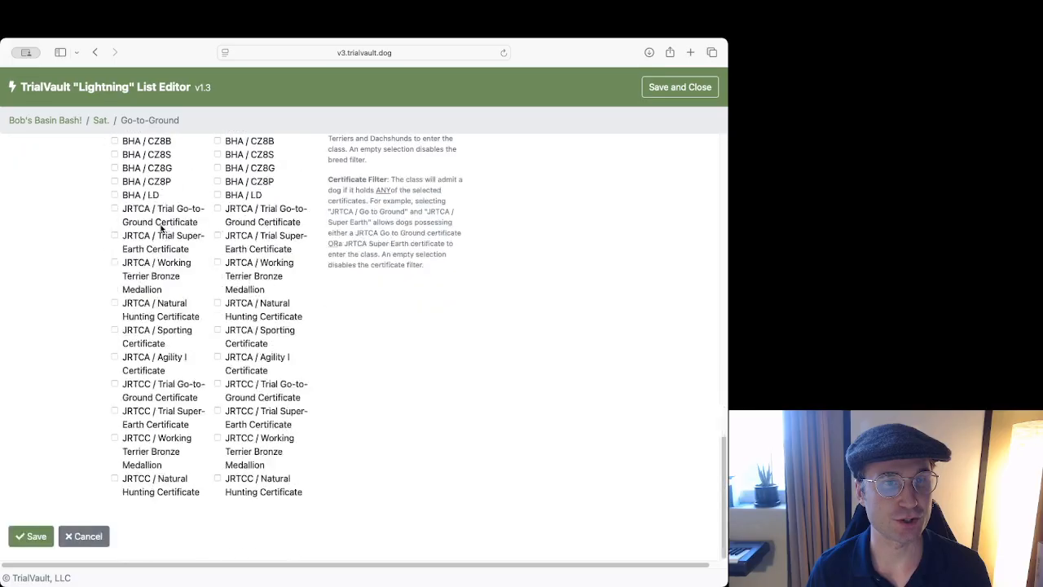
pyautogui.scroll(20, 160, 228)
pyautogui.scroll(-20, 160, 229)
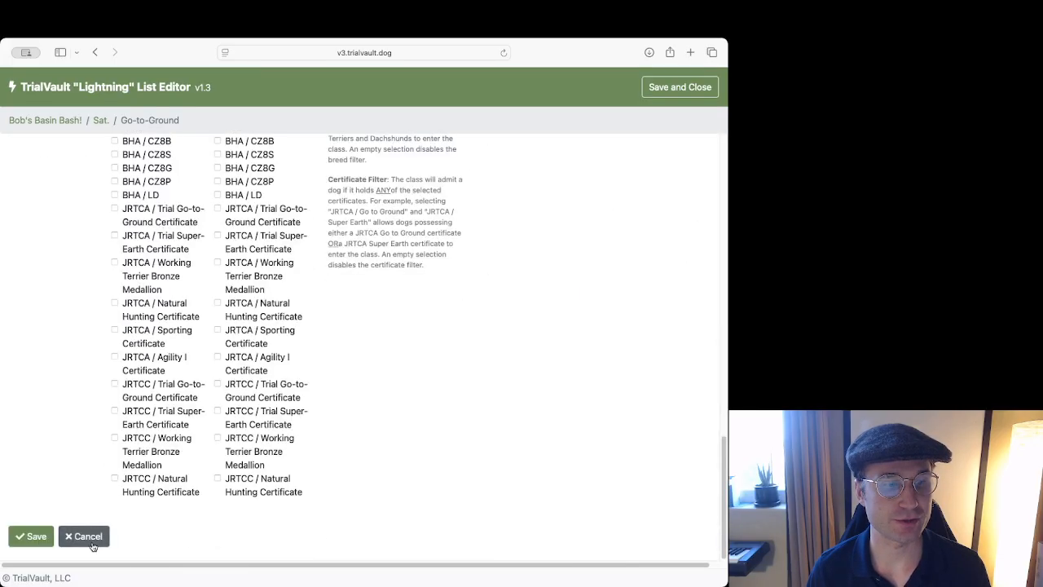
pyautogui.click(83, 537)
# Go up a level to the Sat. section list.
pyautogui.click(414, 155)
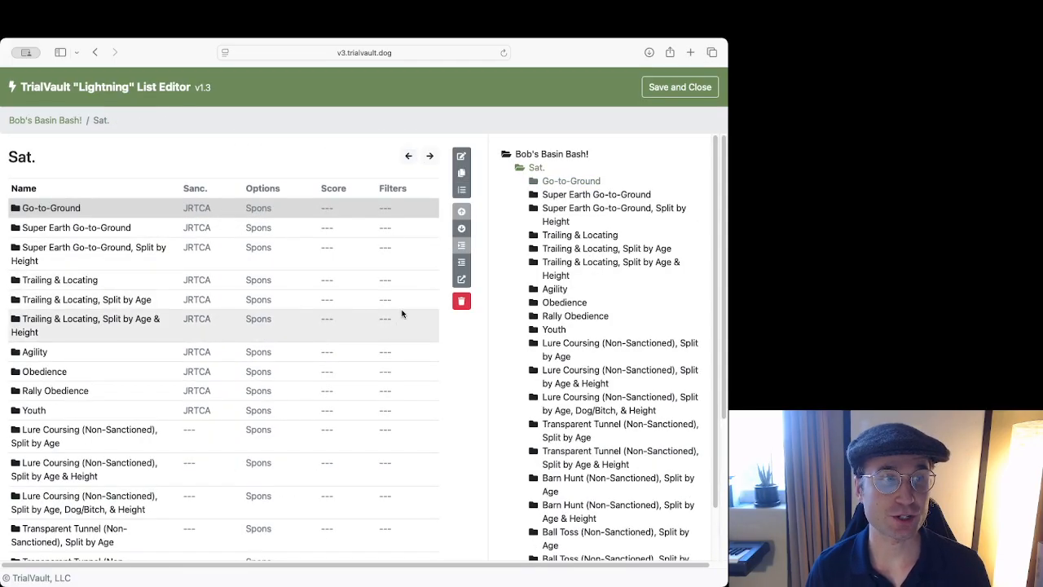
pyautogui.scroll(-5, 389, 269)
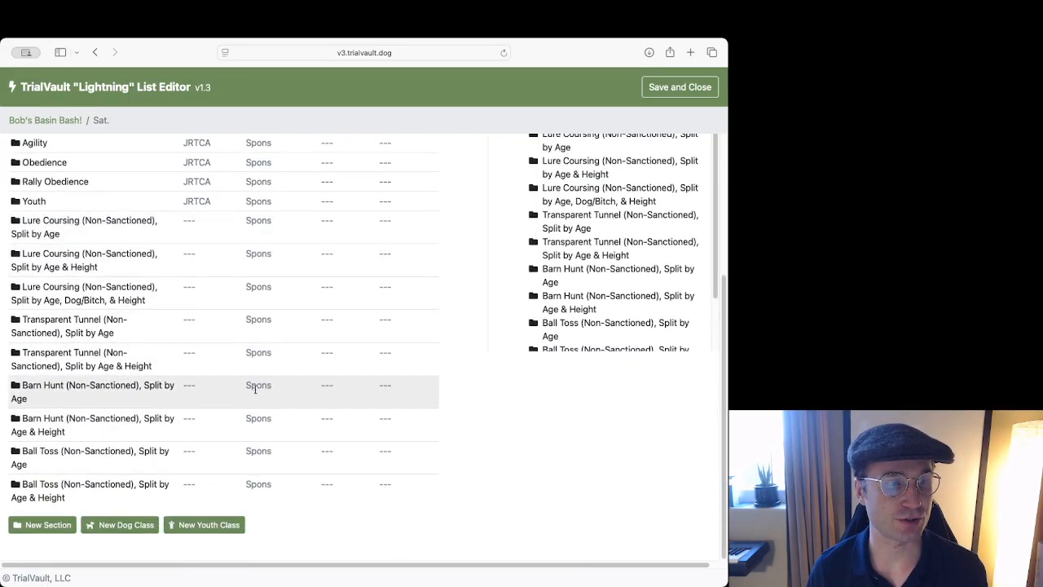
pyautogui.scroll(5, 174, 378)
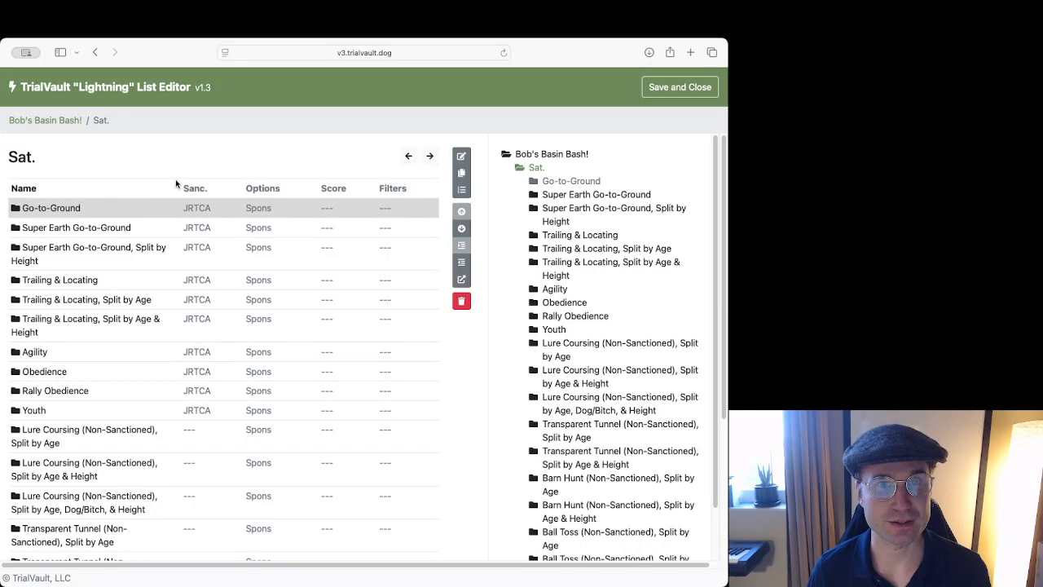
pyautogui.click(140, 211)
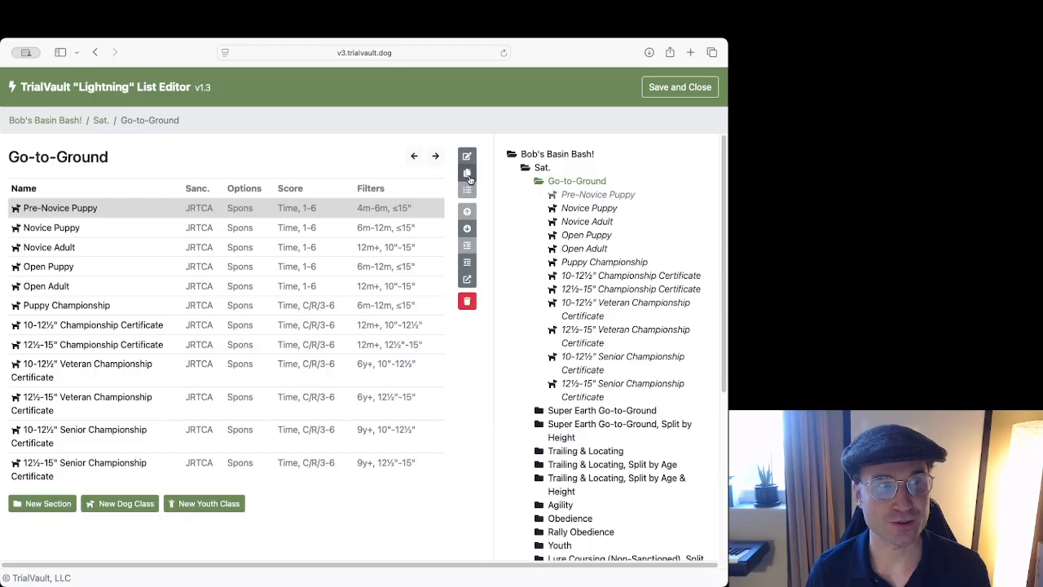
pyautogui.press('super+d')
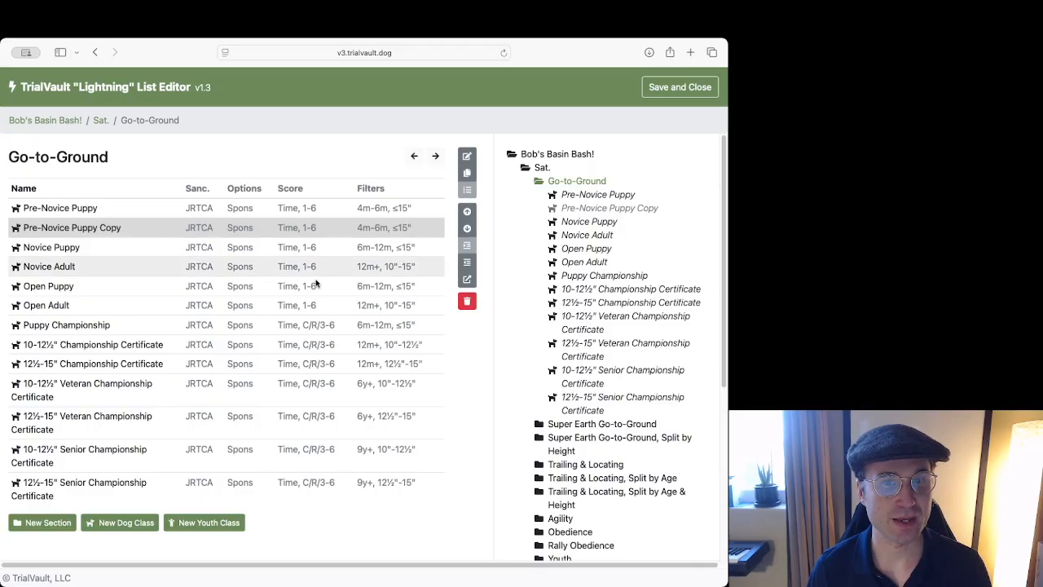
pyautogui.click(466, 301)
pyautogui.click(414, 157)
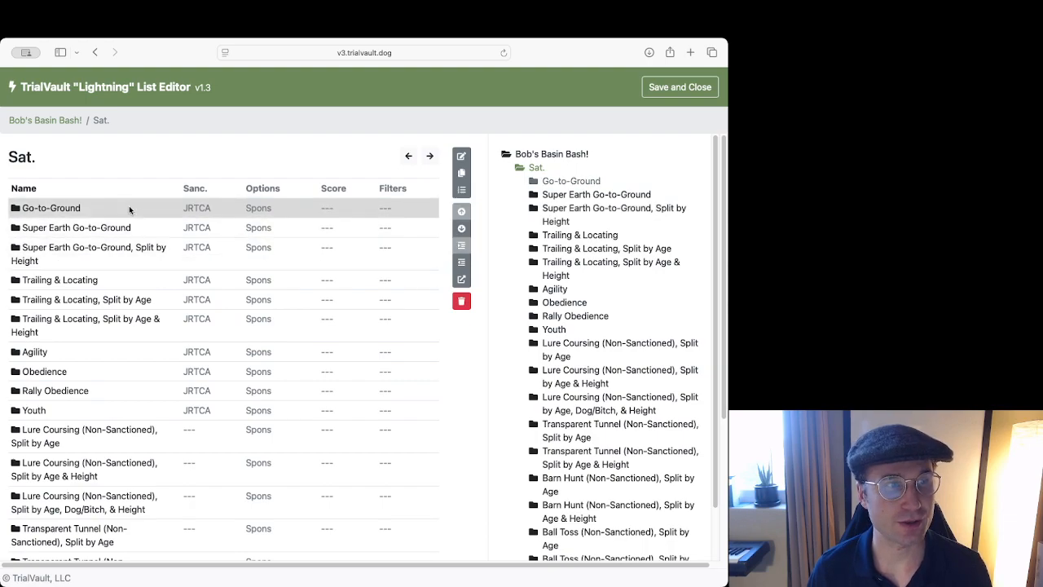
pyautogui.click(461, 173)
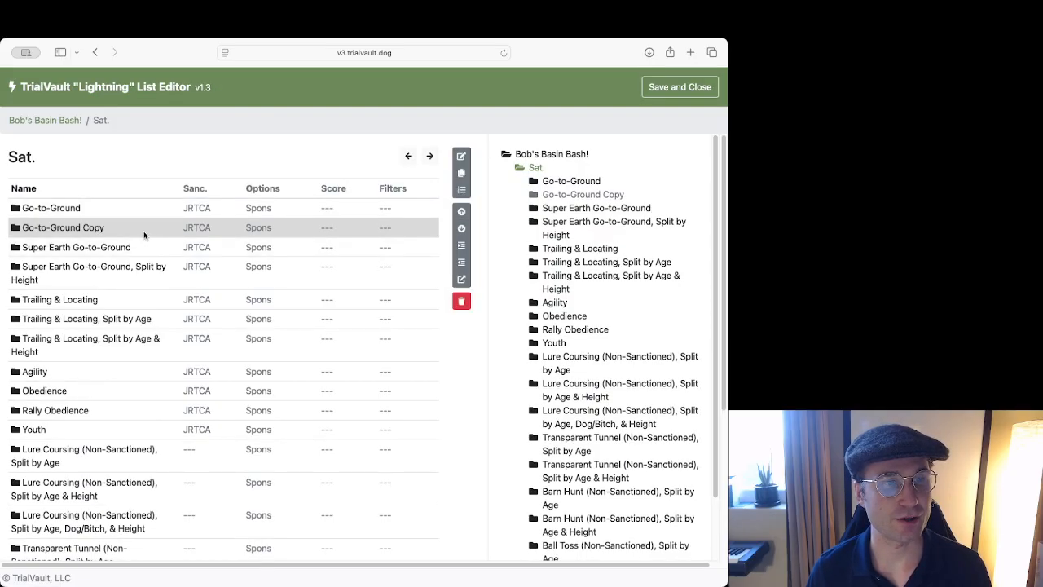
pyautogui.doubleClick(145, 231)
pyautogui.click(409, 156)
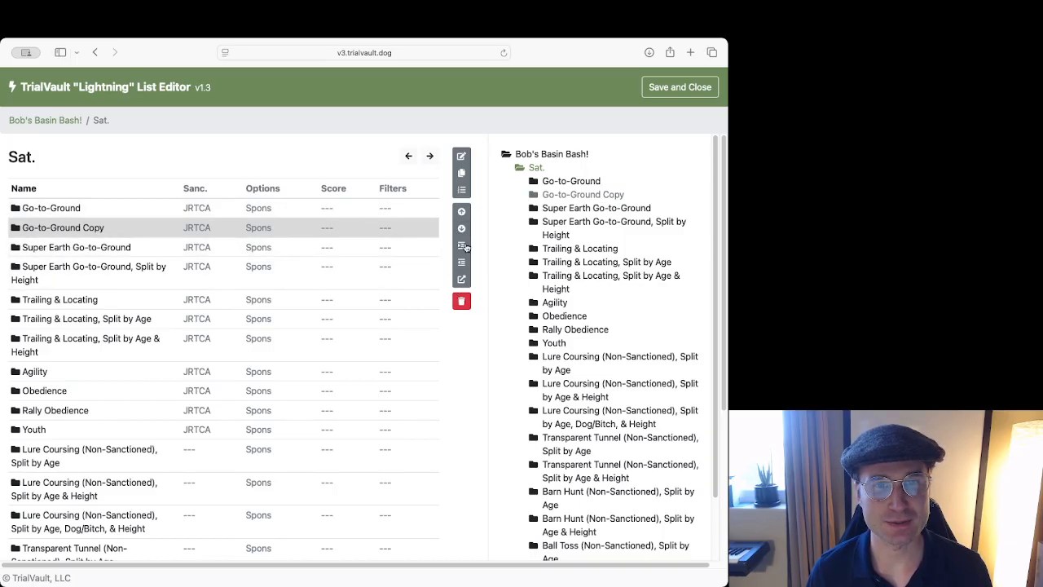
pyautogui.click(461, 302)
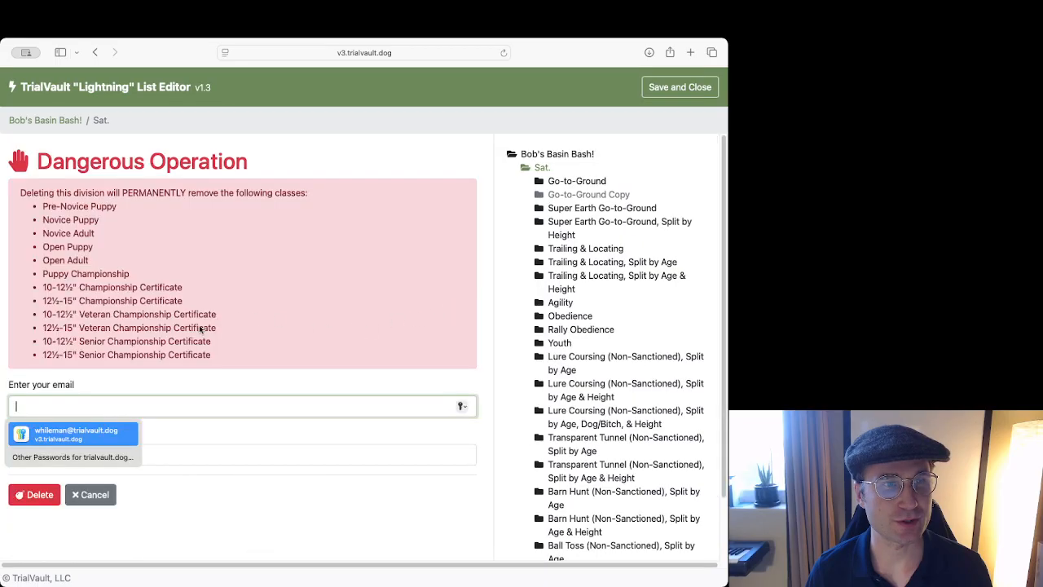
pyautogui.click(67, 432)
pyautogui.click(43, 496)
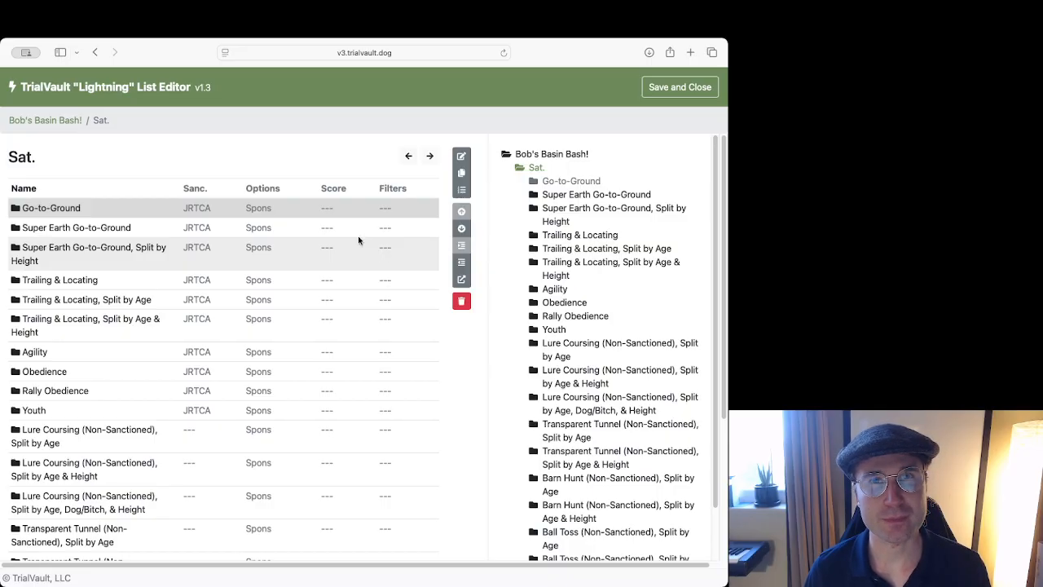
# Outdent Pre-Novice Puppy from Go-to-Ground so it sits directly under Sat.
pyautogui.click(134, 216)
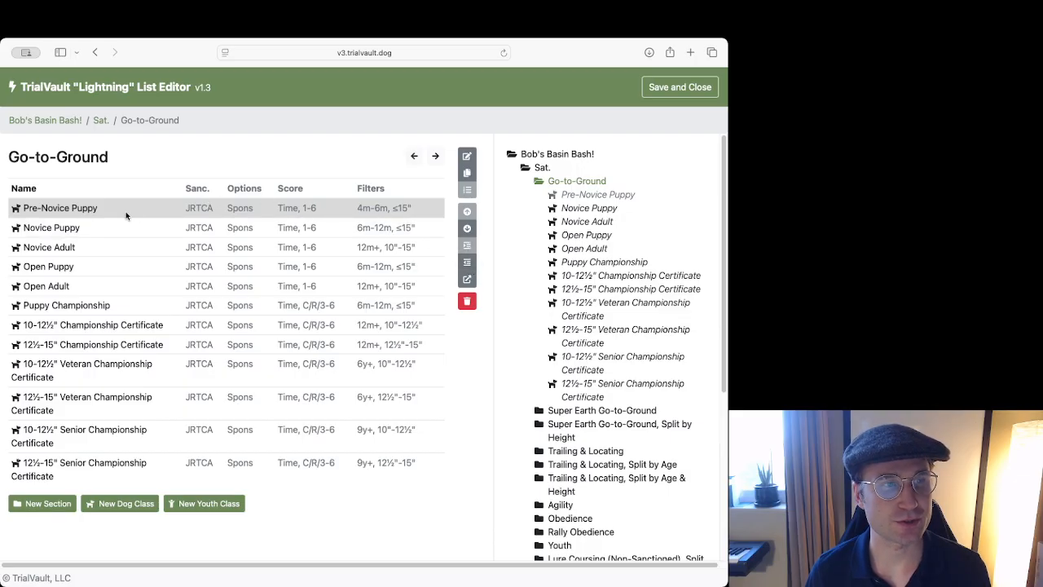
pyautogui.click(466, 263)
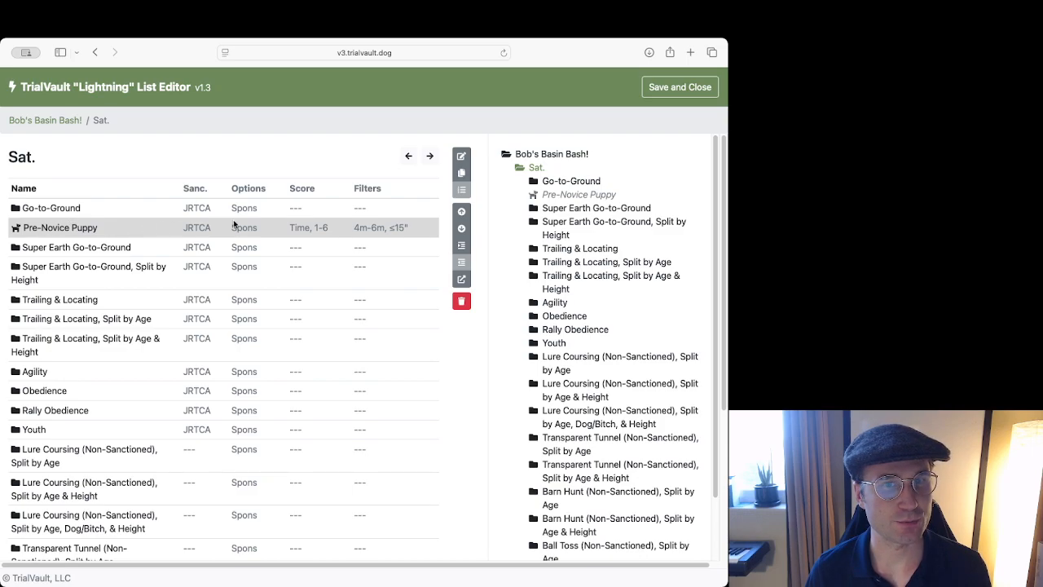
# Move Pre-Novice Puppy below Super Earth Go-to-Ground, nest it inside, and raise it to the top.
pyautogui.click(462, 228)
pyautogui.click(462, 211)
pyautogui.click(461, 228)
pyautogui.click(461, 211)
pyautogui.click(462, 228)
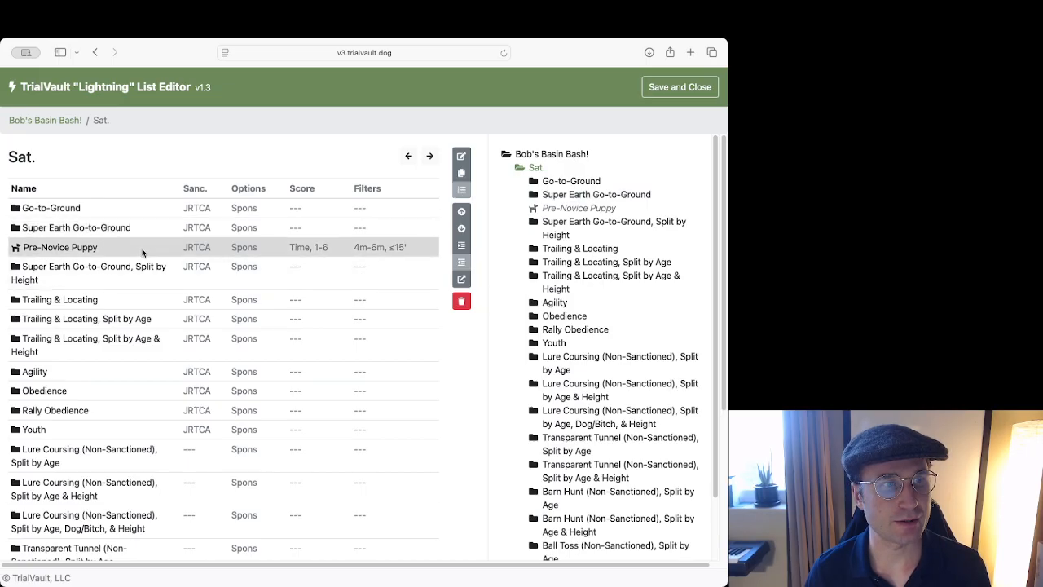
pyautogui.click(465, 251)
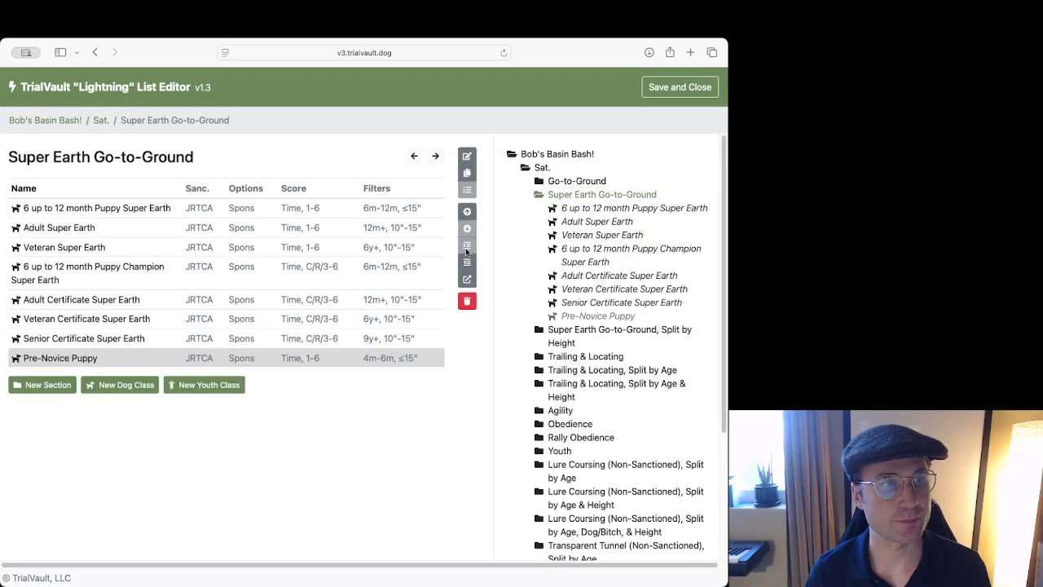
pyautogui.click(468, 211)
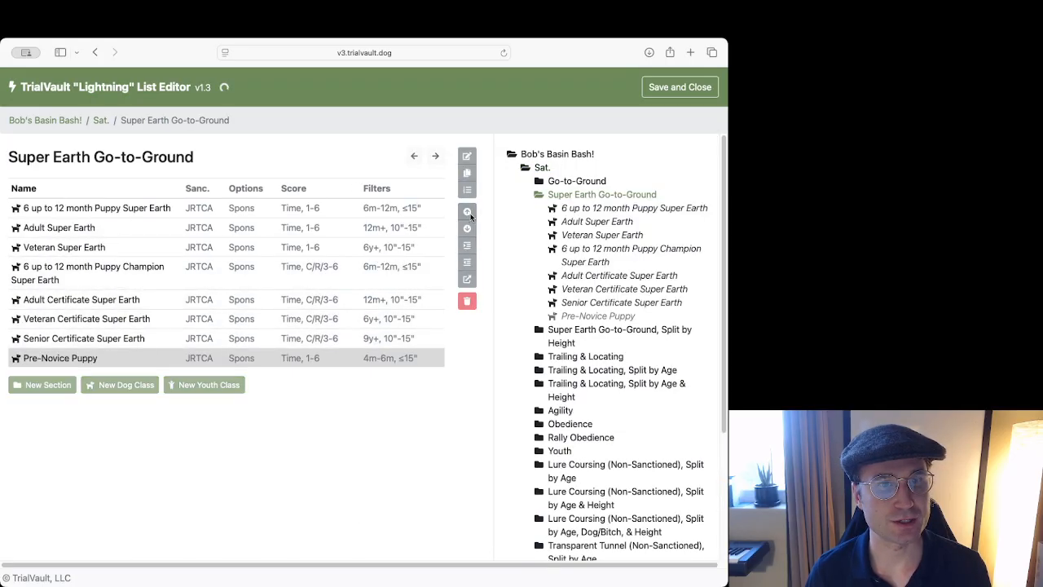
pyautogui.click(468, 212)
pyautogui.click(468, 213)
pyautogui.click(469, 213)
pyautogui.click(468, 213)
pyautogui.click(468, 213)
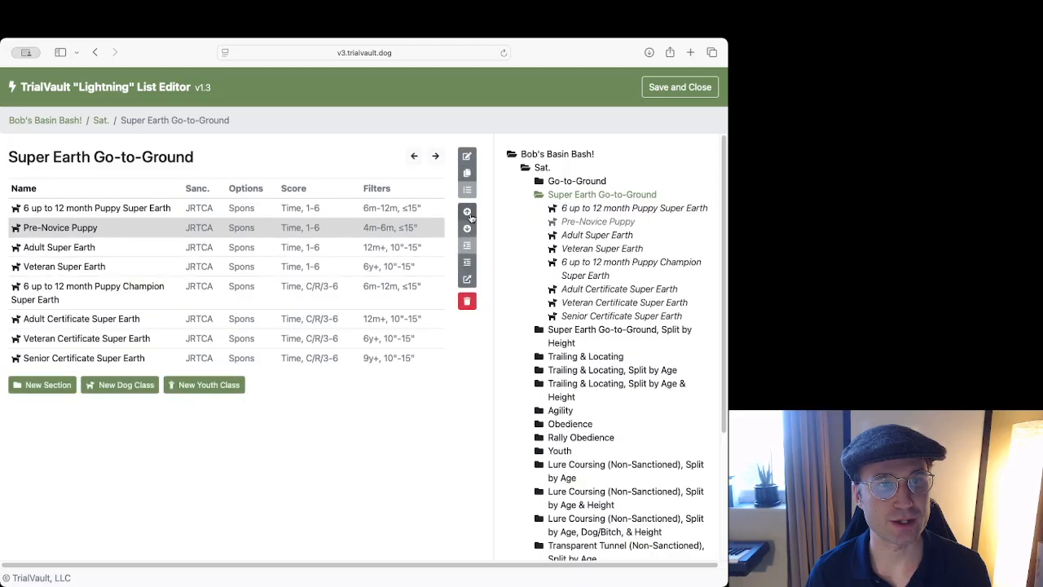
pyautogui.click(468, 212)
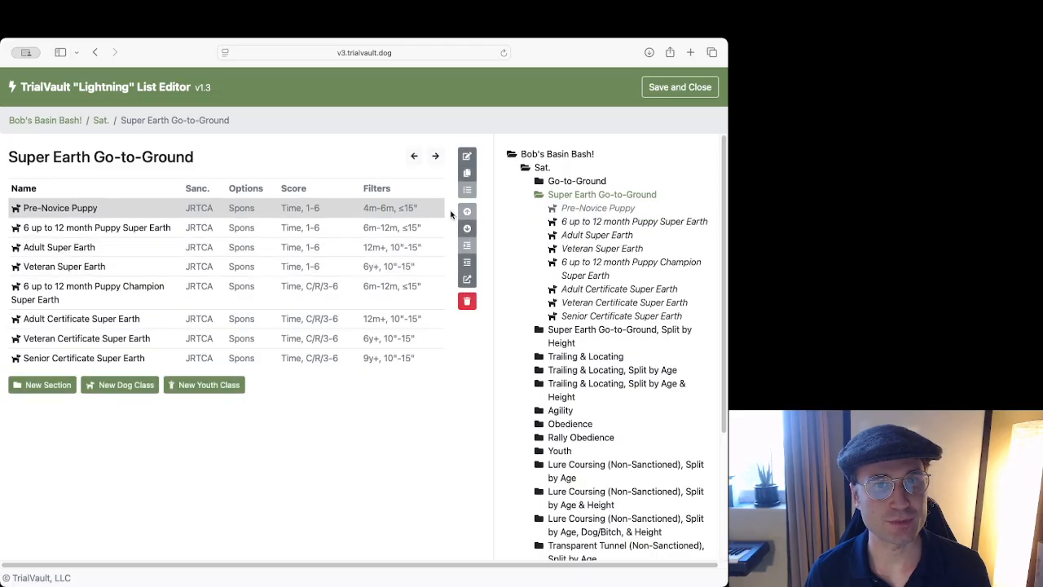
# Nest Pre-Novice Puppy back into Go-to-Ground as its first class, then open the Youth section.
pyautogui.click(469, 262)
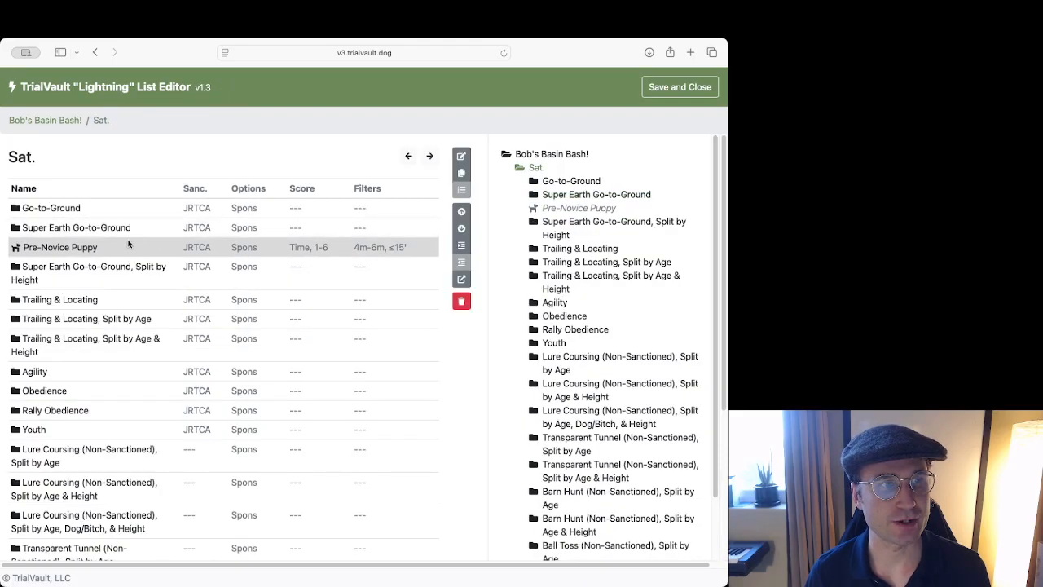
pyautogui.click(461, 211)
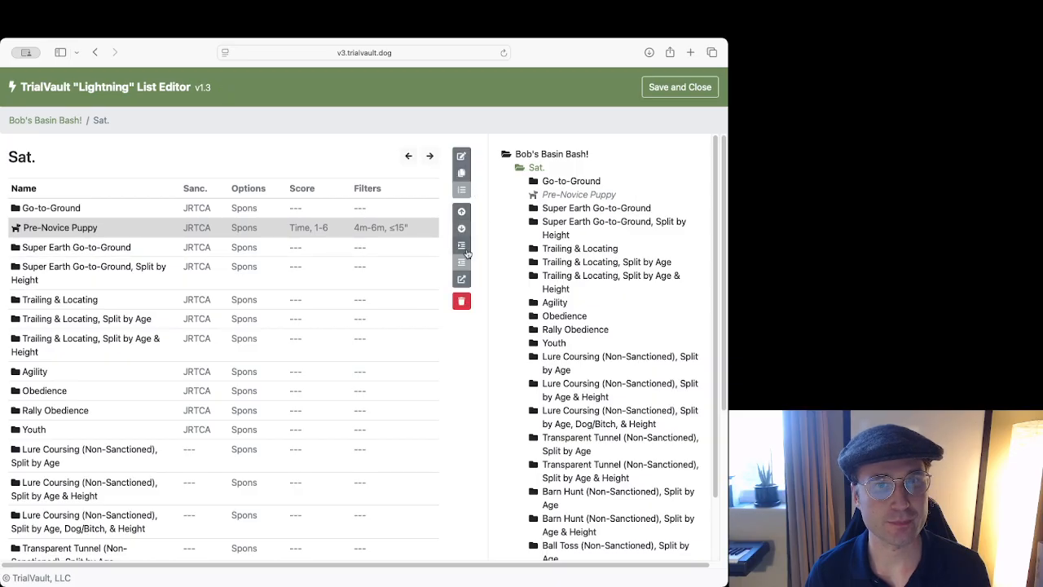
pyautogui.click(461, 245)
pyautogui.click(467, 211)
pyautogui.click(467, 211)
pyautogui.click(466, 211)
pyautogui.click(467, 211)
pyautogui.click(467, 211)
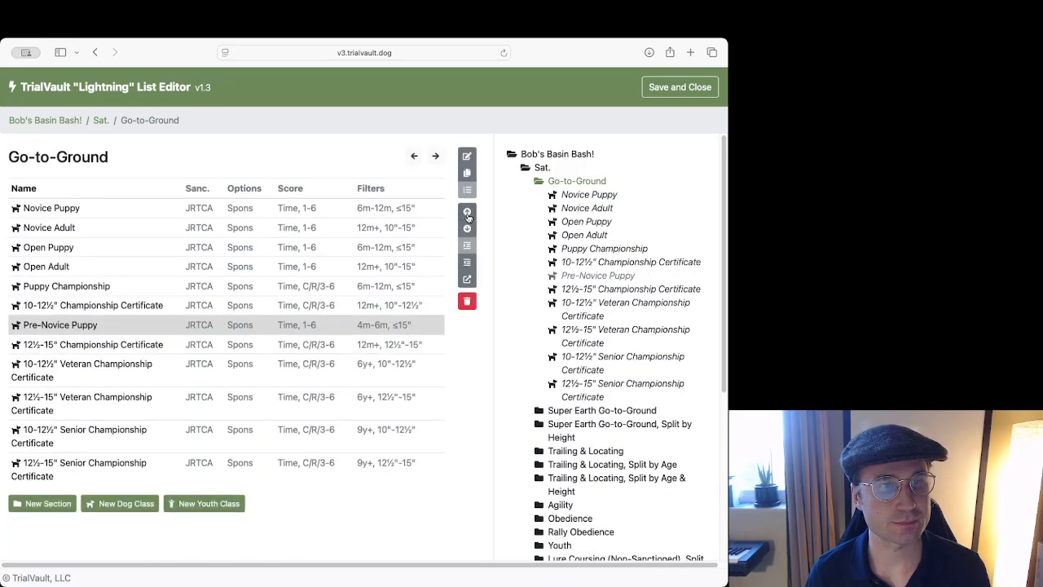
pyautogui.click(467, 211)
pyautogui.click(466, 211)
pyautogui.click(467, 211)
pyautogui.click(467, 211)
pyautogui.click(467, 211)
pyautogui.click(467, 211)
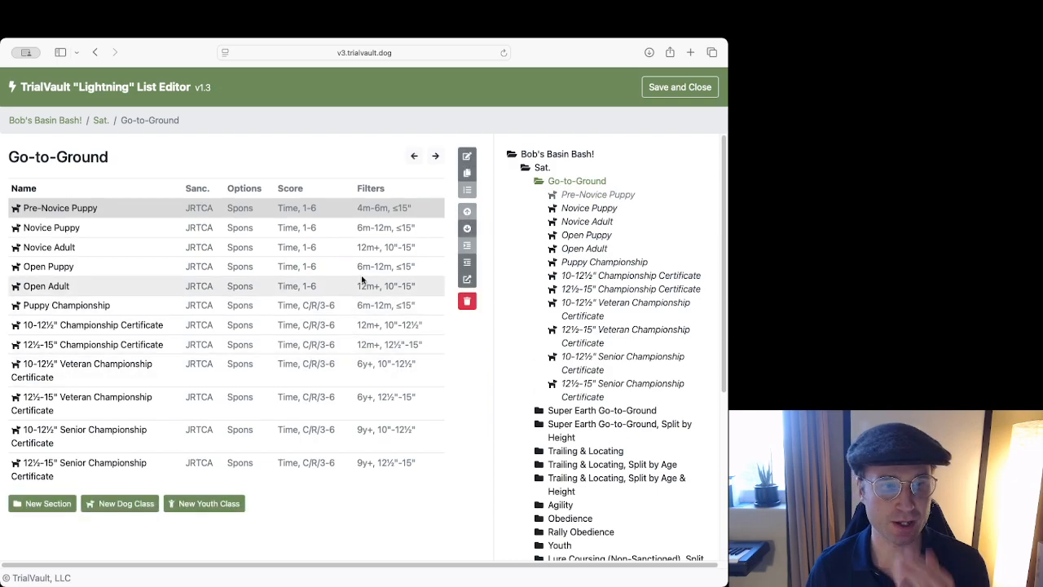
pyautogui.click(415, 156)
pyautogui.click(129, 389)
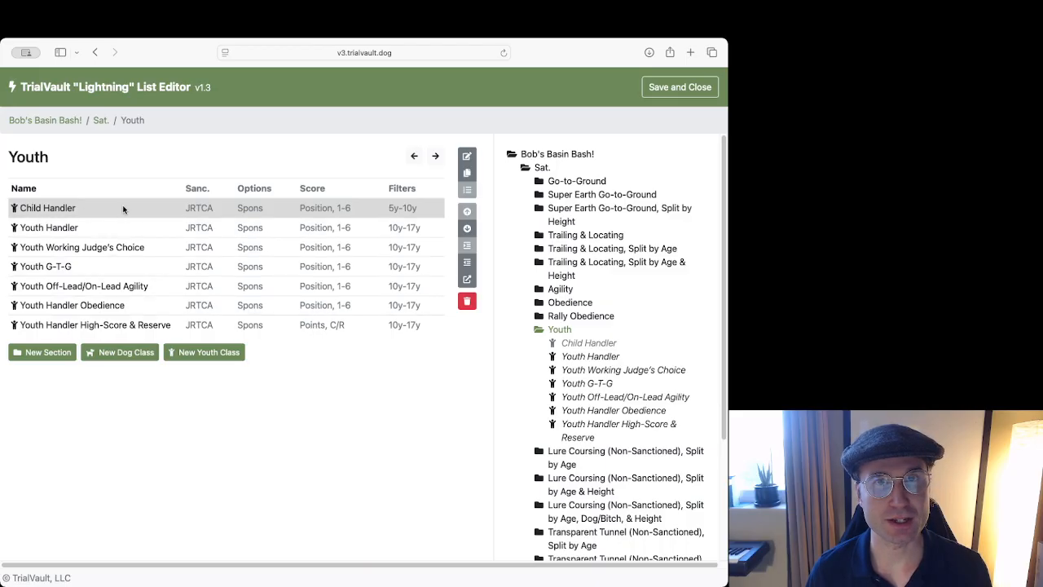
# Look over the Child Handler class form (ages 5y–10y) and close it without changes.
pyautogui.click(150, 209)
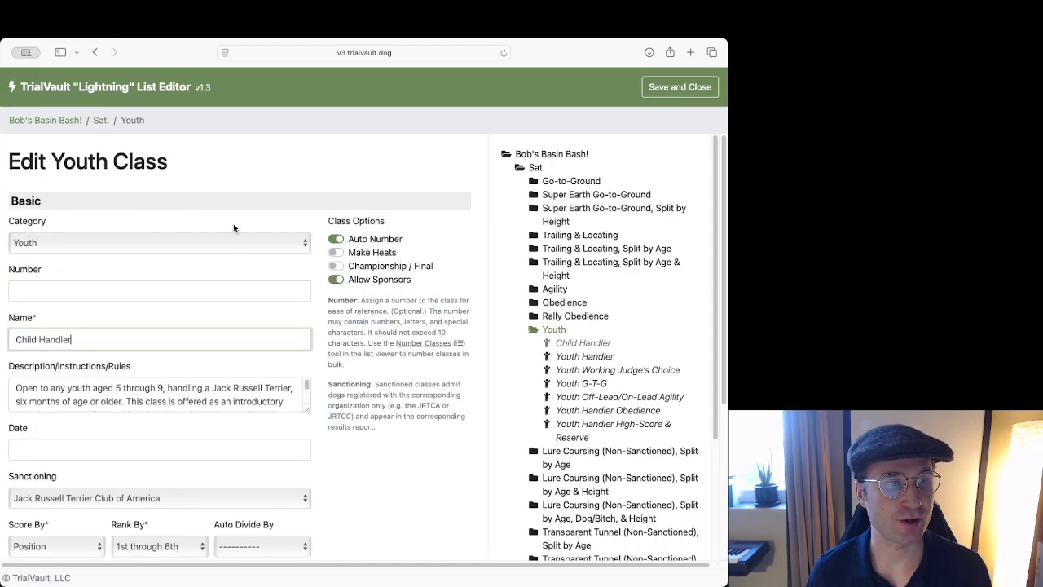
pyautogui.scroll(-5, 234, 226)
pyautogui.scroll(2, 234, 228)
pyautogui.scroll(-1, 234, 228)
pyautogui.scroll(-2, 233, 228)
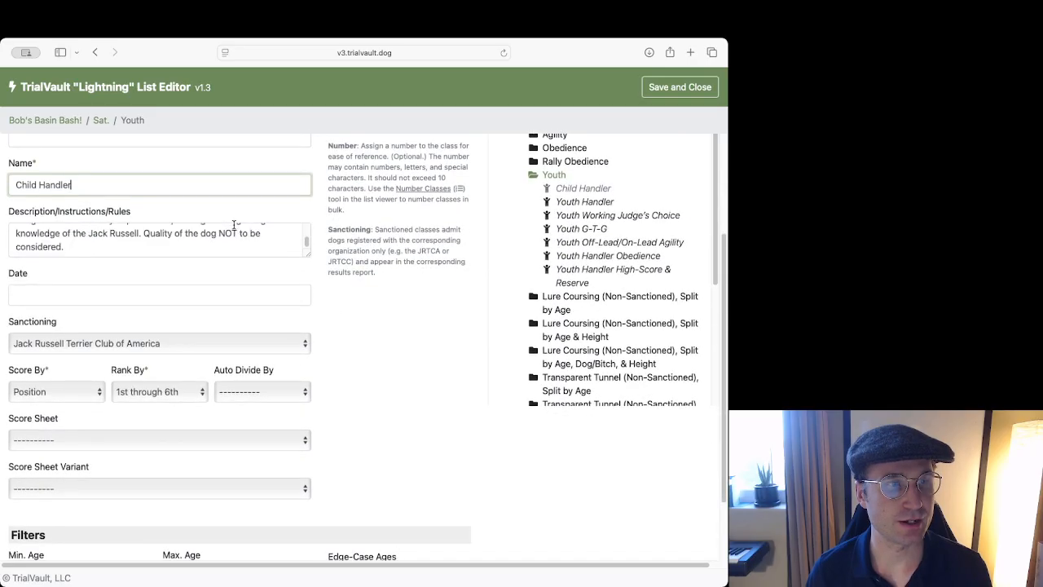
pyautogui.scroll(5, 260, 214)
pyautogui.scroll(-1, 255, 225)
pyautogui.scroll(-5, 255, 225)
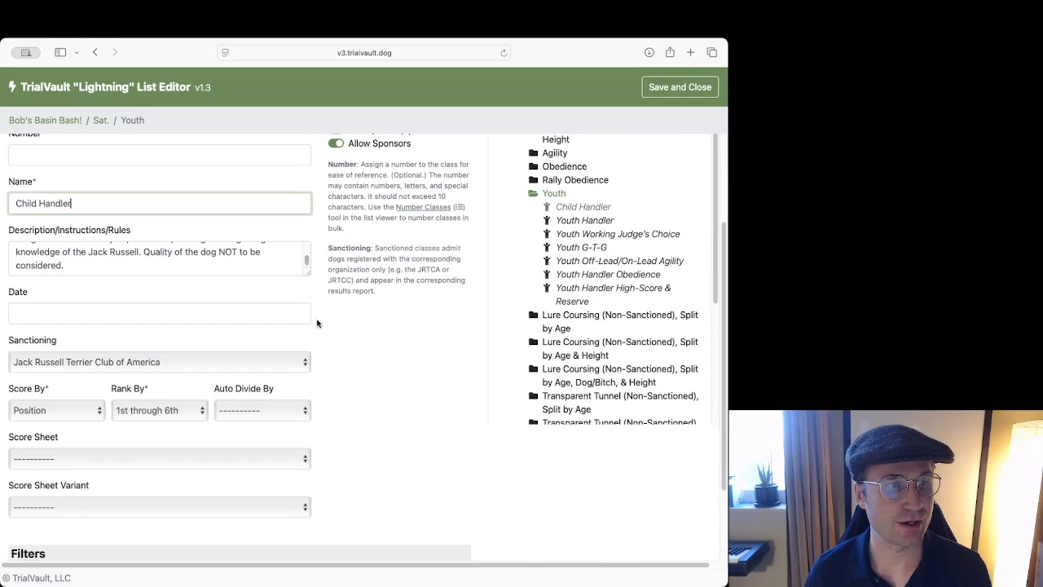
pyautogui.scroll(-2, 344, 302)
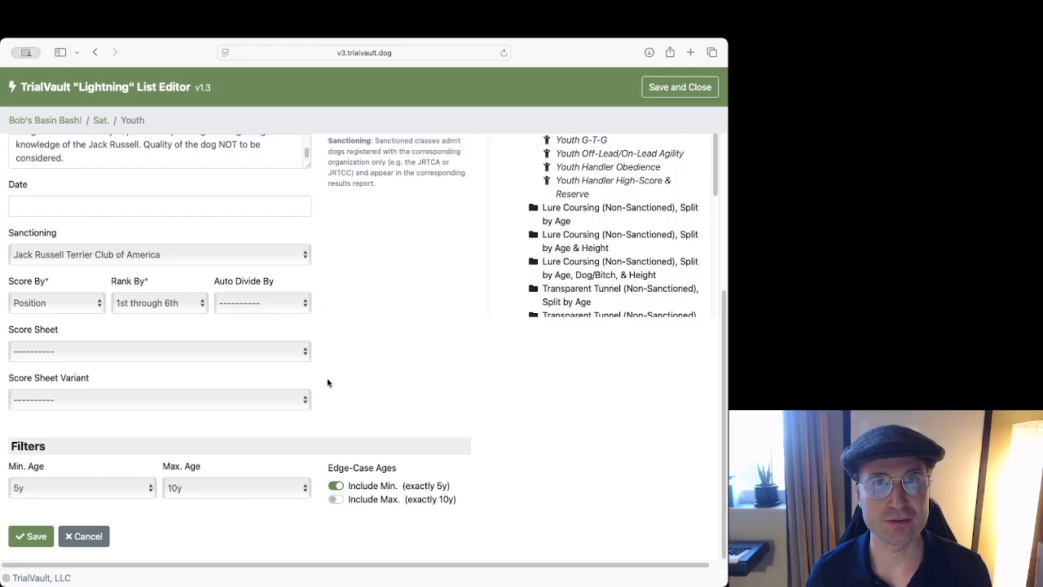
pyautogui.click(83, 535)
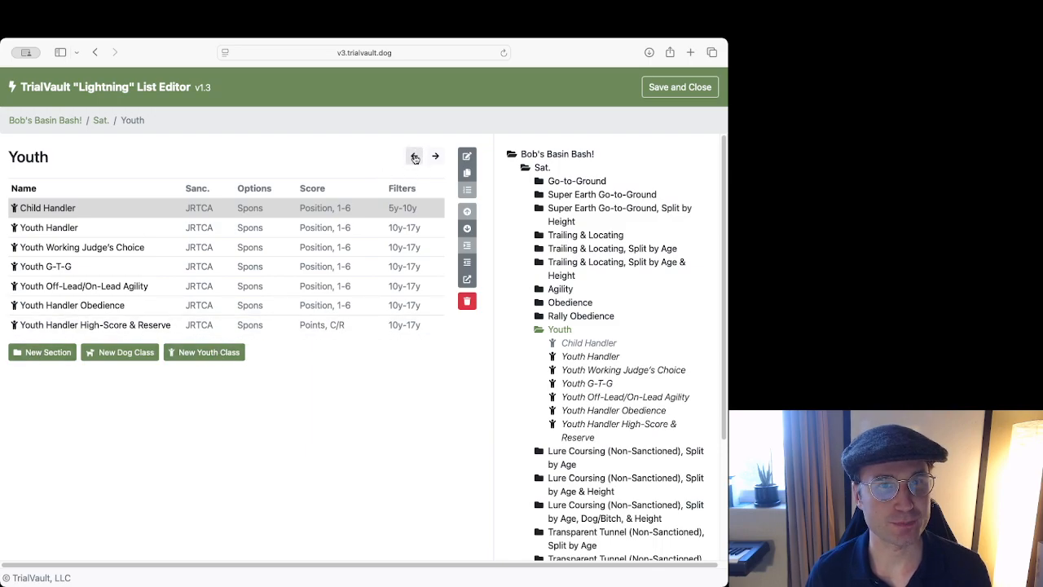
pyautogui.click(414, 155)
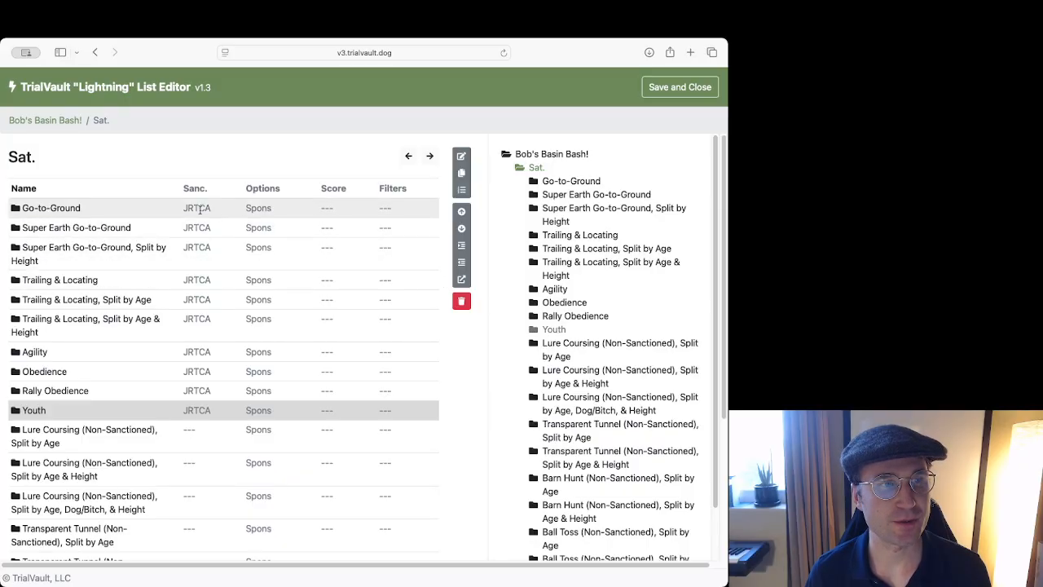
# Move Pre-Novice Puppy from Go-to-Ground into Super Earth Go-to-Ground and open that section.
pyautogui.click(358, 210)
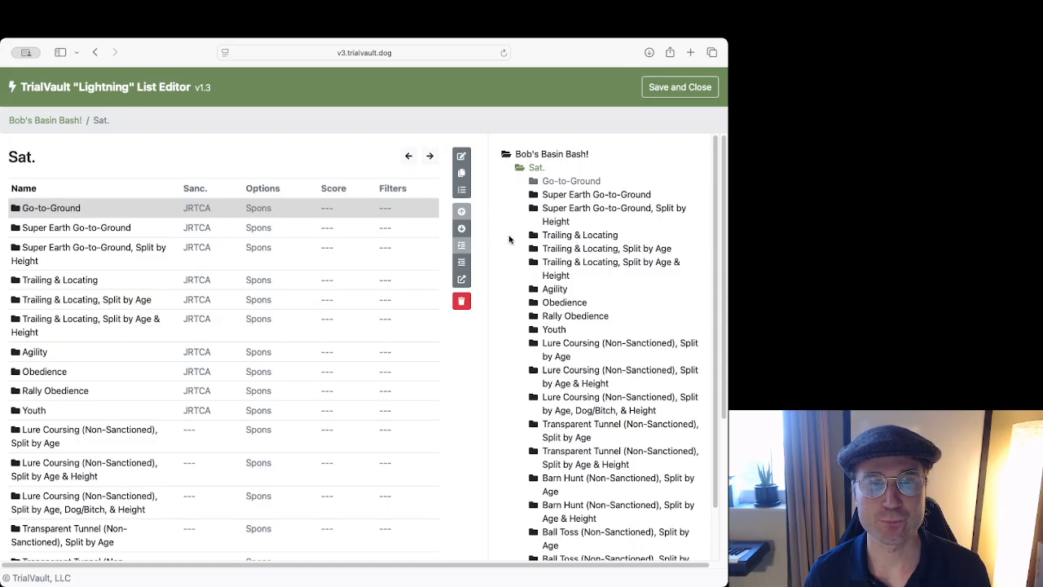
pyautogui.doubleClick(199, 208)
pyautogui.click(117, 207)
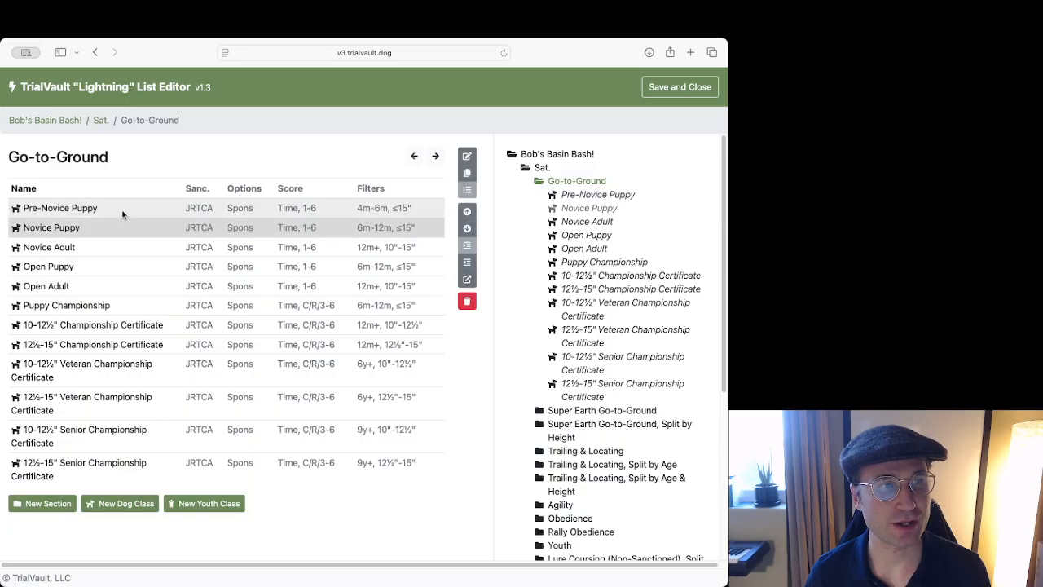
pyautogui.click(475, 282)
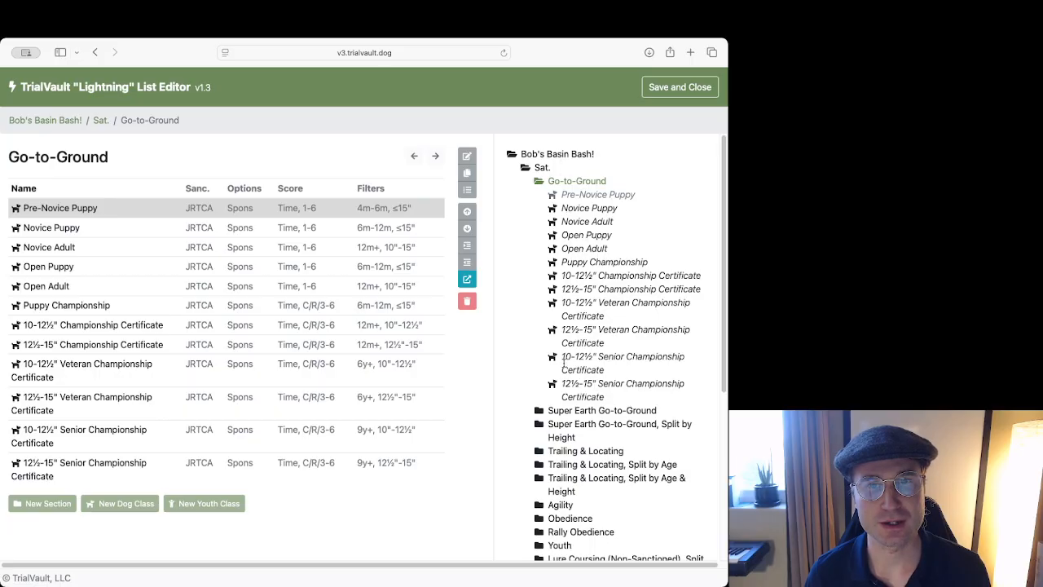
pyautogui.click(555, 411)
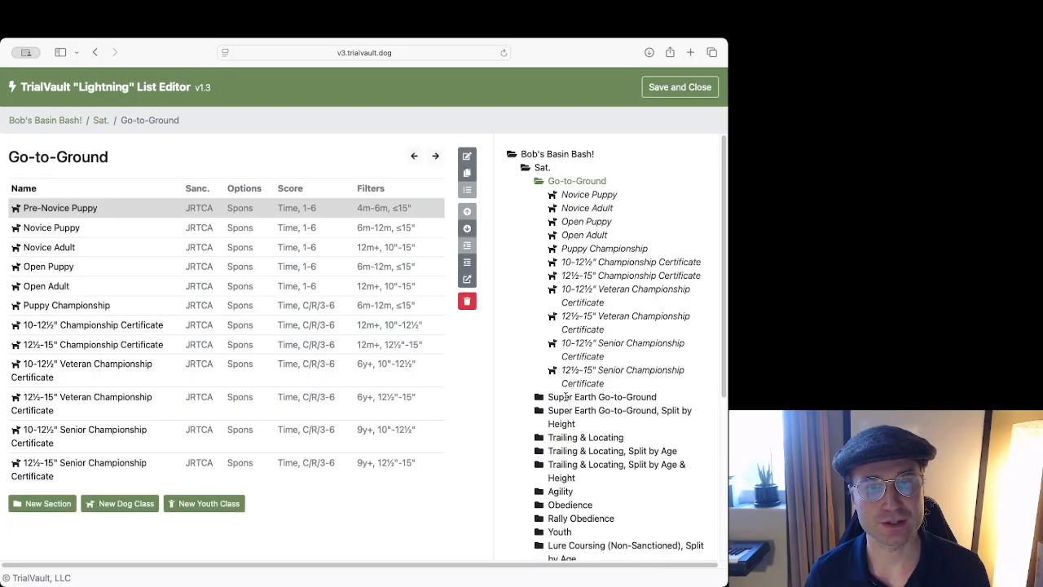
pyautogui.click(565, 396)
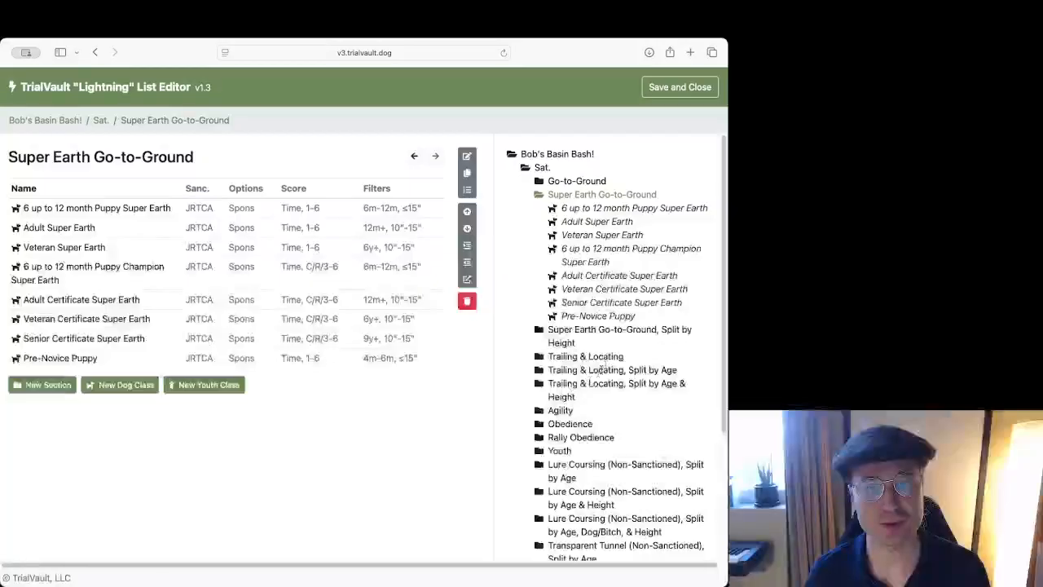
# Select Pre-Novice Puppy and move it up four places.
pyautogui.click(129, 355)
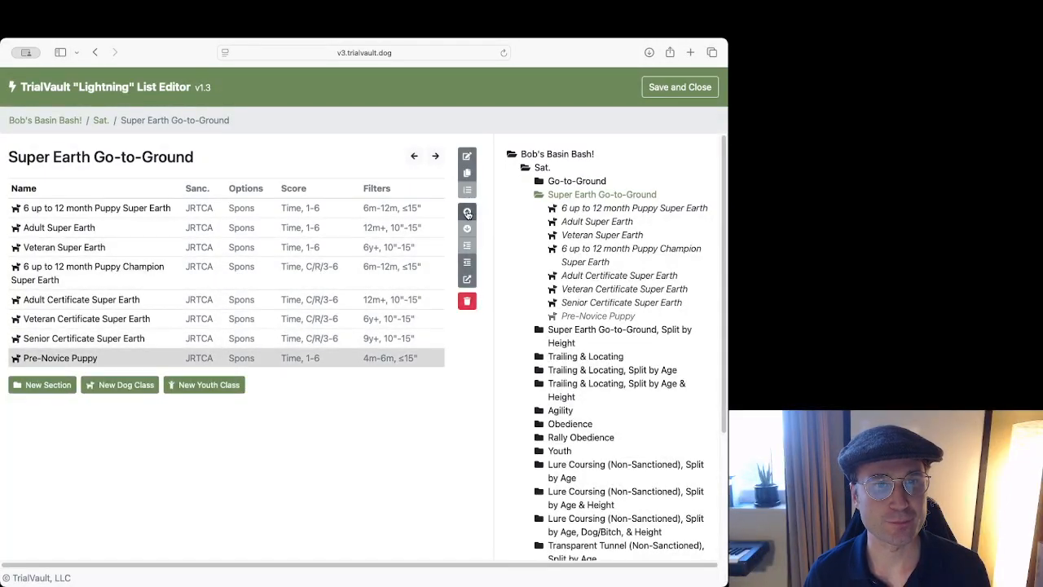
pyautogui.click(467, 212)
pyautogui.click(467, 212)
pyautogui.click(467, 211)
pyautogui.click(467, 212)
pyautogui.click(467, 212)
pyautogui.click(467, 212)
pyautogui.click(467, 211)
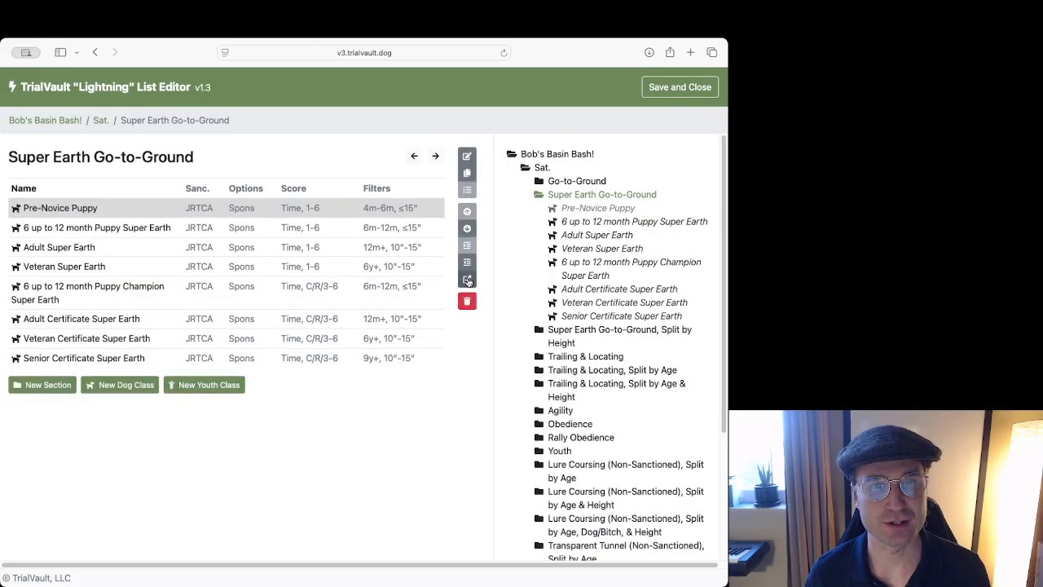
# Move Pre-Novice Puppy back into Go-to-Ground and raise it four places there.
pyautogui.click(467, 280)
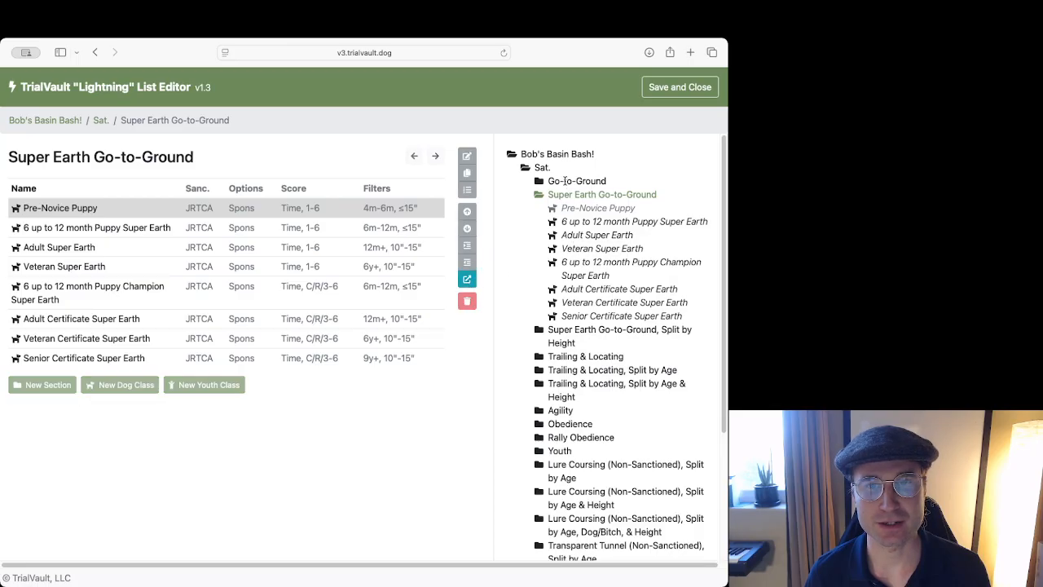
pyautogui.click(562, 180)
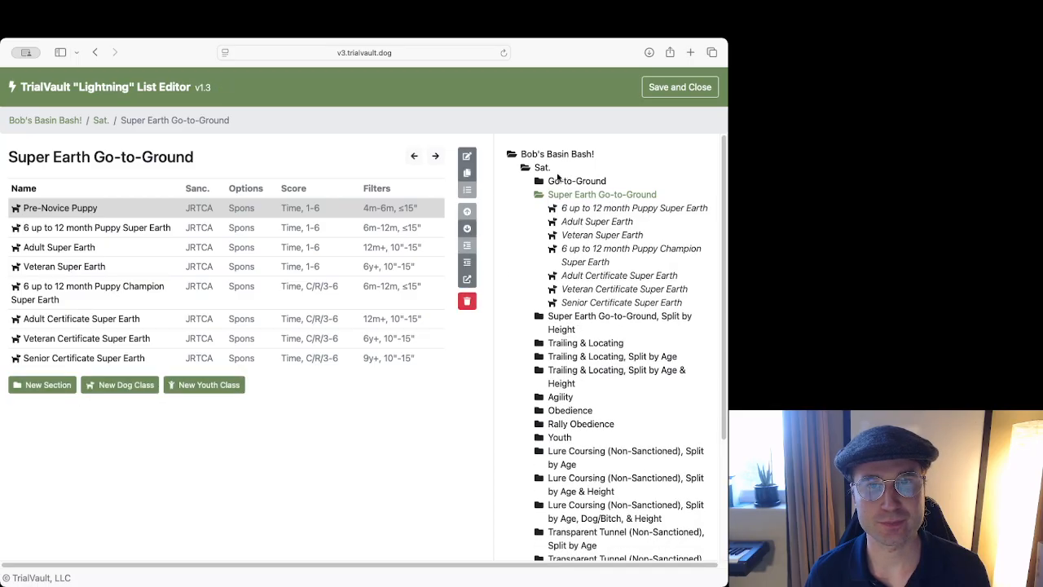
pyautogui.click(562, 180)
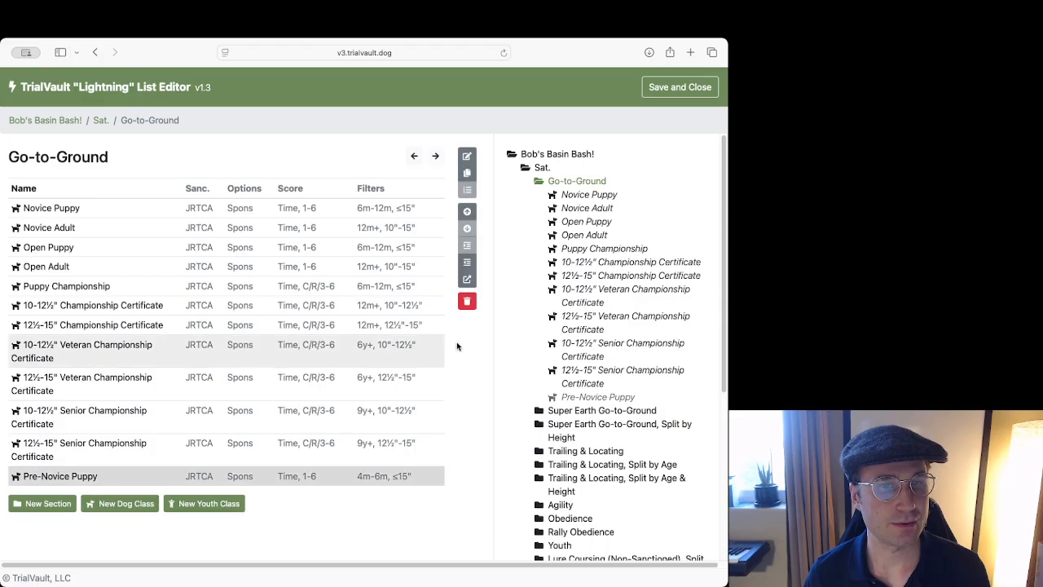
pyautogui.click(467, 212)
pyautogui.click(467, 212)
pyautogui.click(467, 212)
pyautogui.click(467, 211)
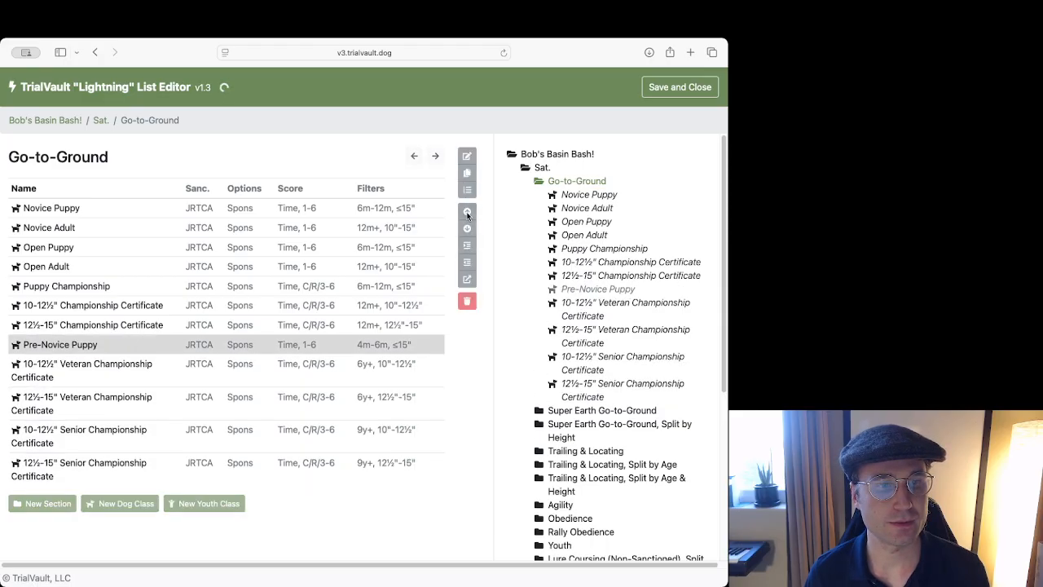
pyautogui.click(466, 211)
pyautogui.click(467, 212)
pyautogui.click(467, 212)
pyautogui.click(467, 212)
pyautogui.click(466, 212)
pyautogui.click(467, 212)
pyautogui.click(467, 212)
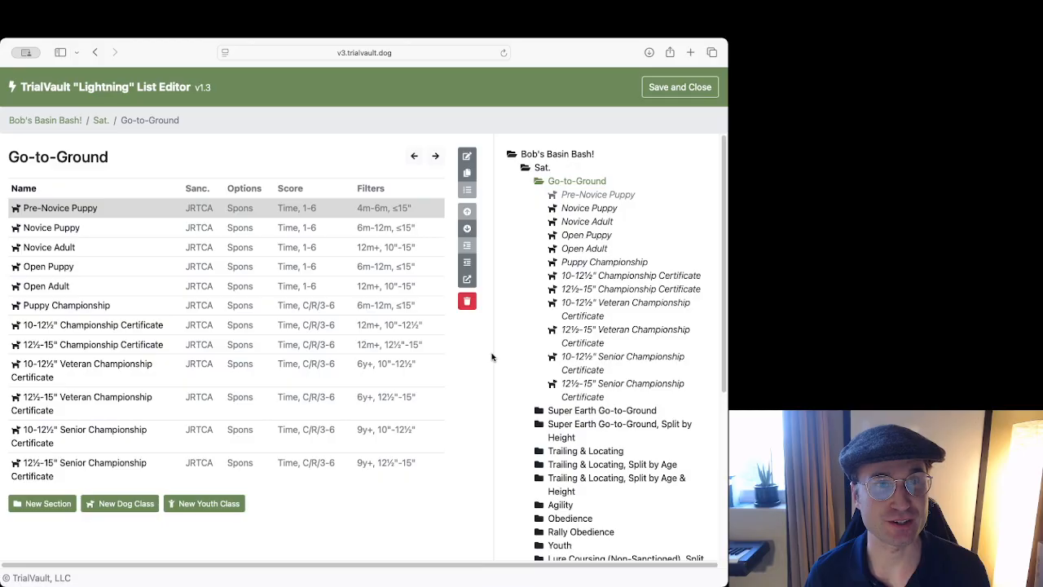
# From the Bob's Basin Bash! top level, bring up the Number Classes fields.
pyautogui.click(554, 157)
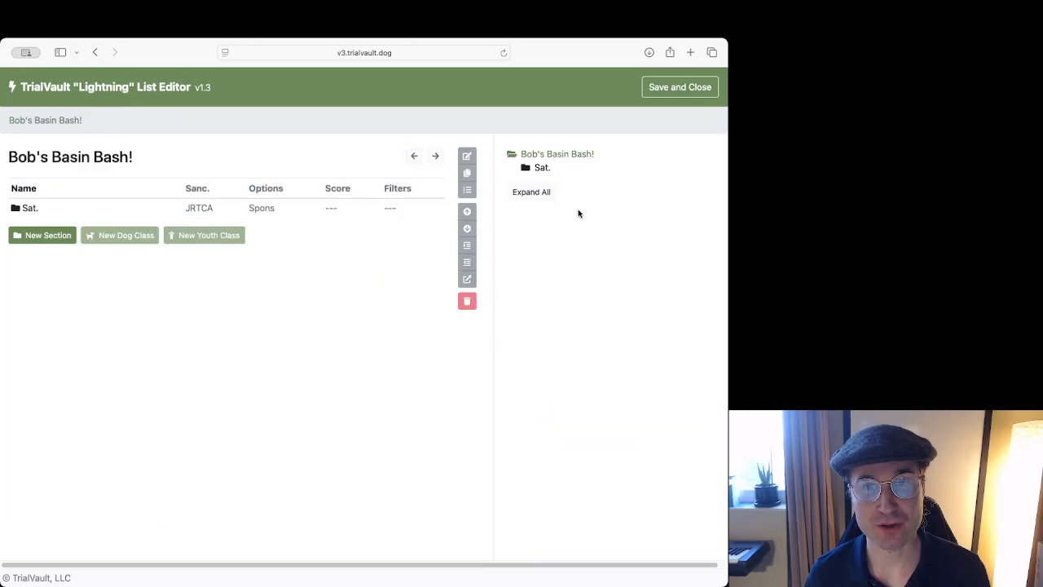
pyautogui.click(98, 211)
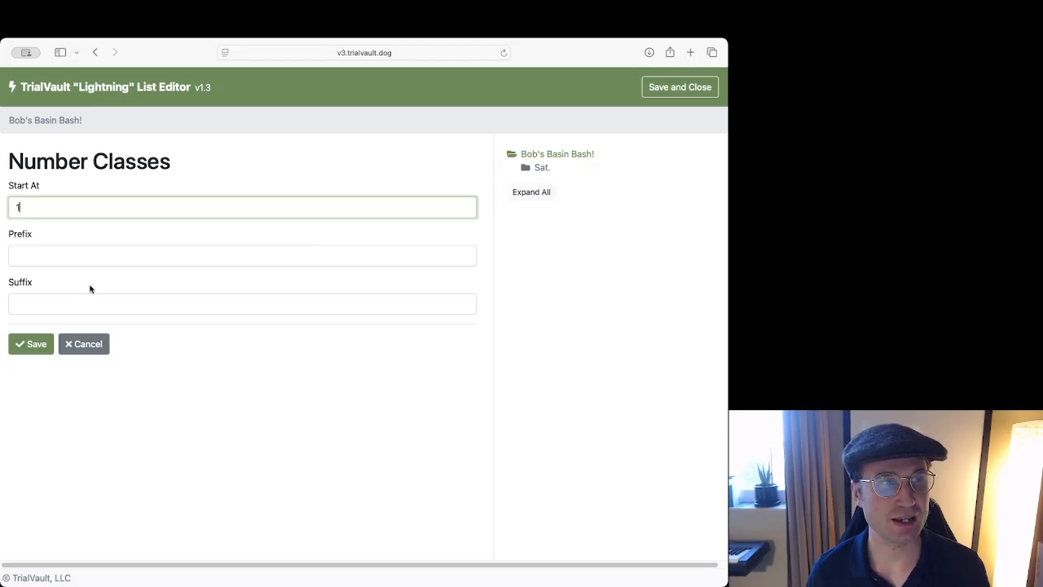
pyautogui.click(48, 254)
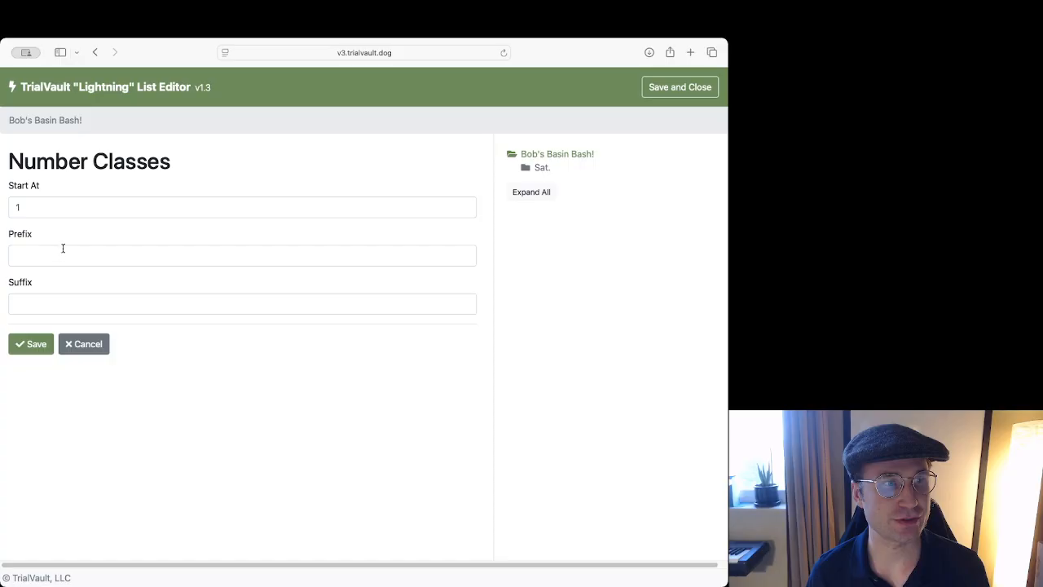
pyautogui.click(46, 296)
pyautogui.click(61, 210)
pyautogui.click(57, 252)
# Set class numbering to start at 100 with empty prefix and suffix, and save.
pyautogui.click(37, 207)
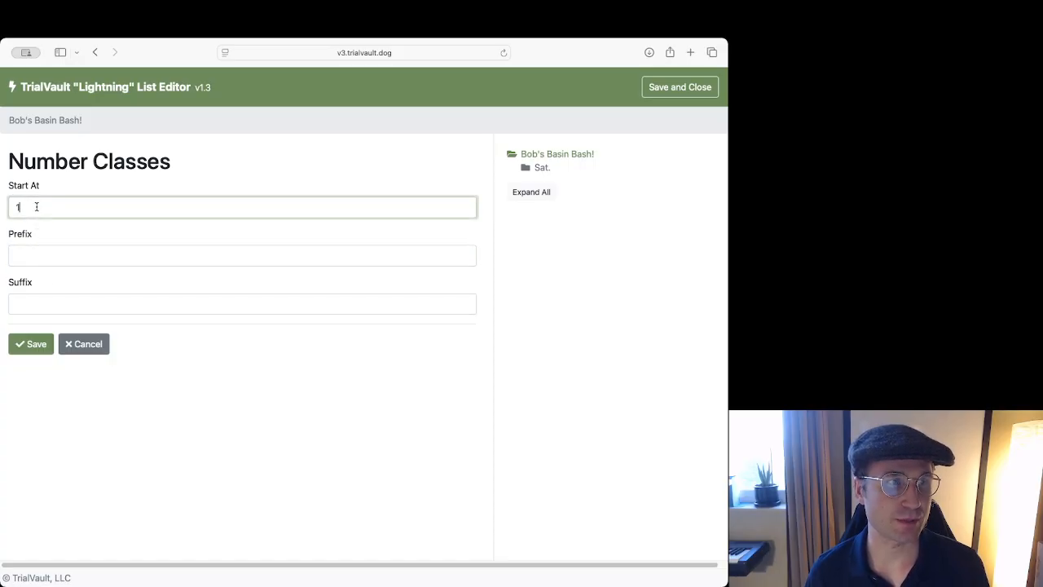
pyautogui.write('00')
pyautogui.click(50, 256)
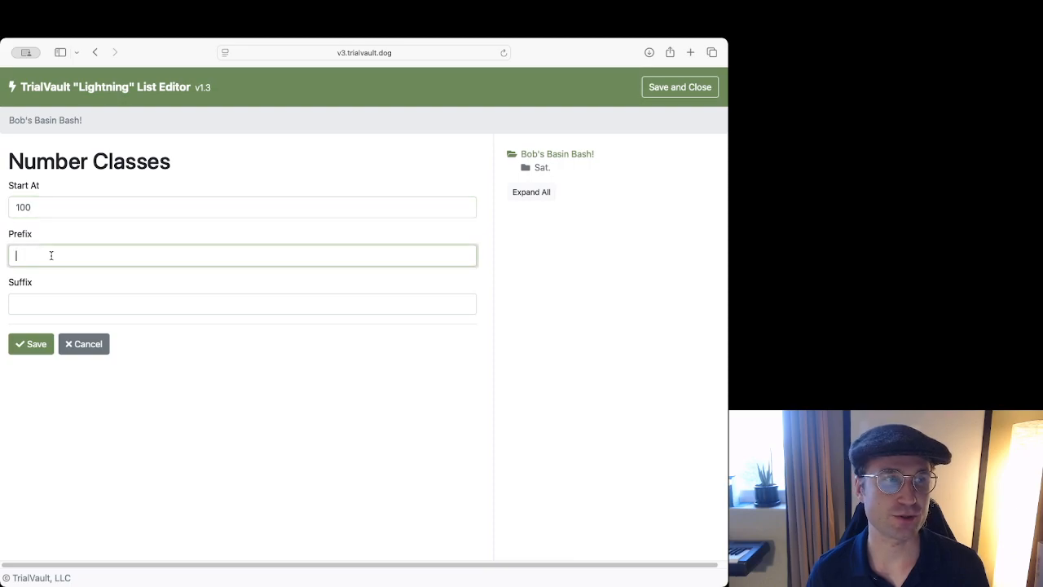
pyautogui.click(32, 301)
pyautogui.write('A')
pyautogui.press('BackSpace')
pyautogui.write('A')
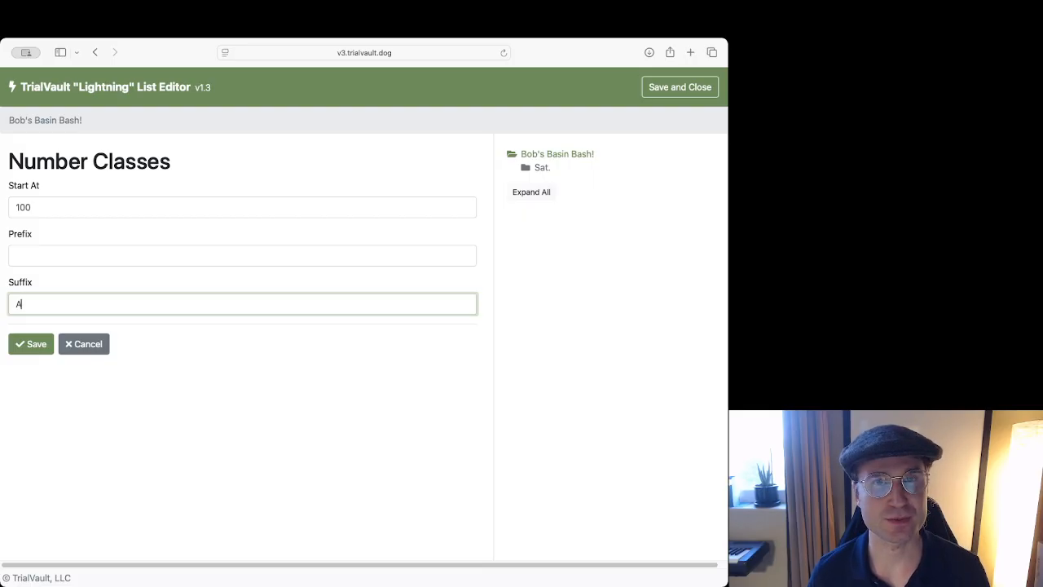
pyautogui.hotkey('shift', 'Tab')
pyautogui.hotkey('shift', 'Tab')
pyautogui.click(46, 299)
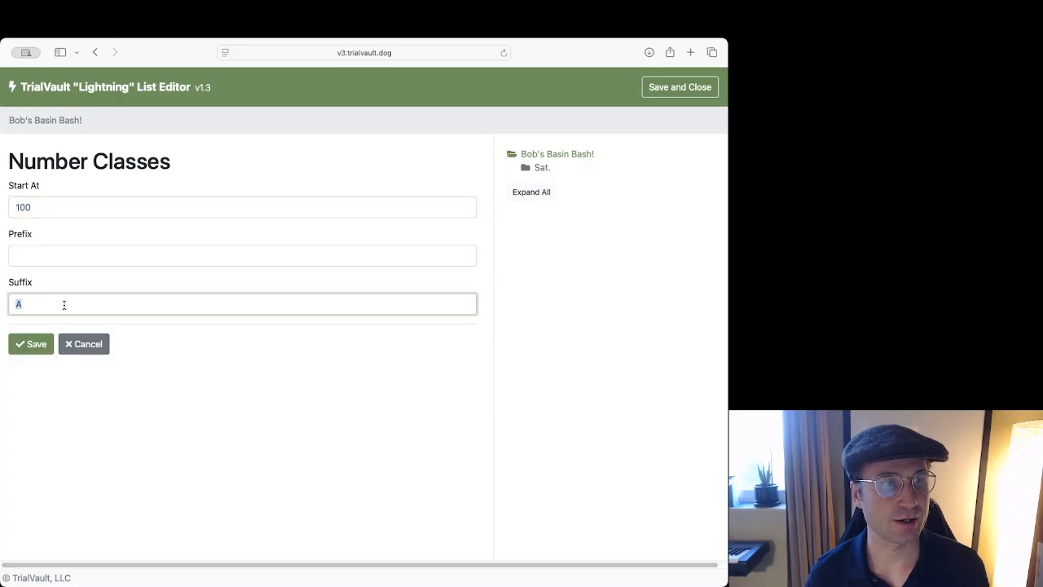
pyautogui.click(39, 343)
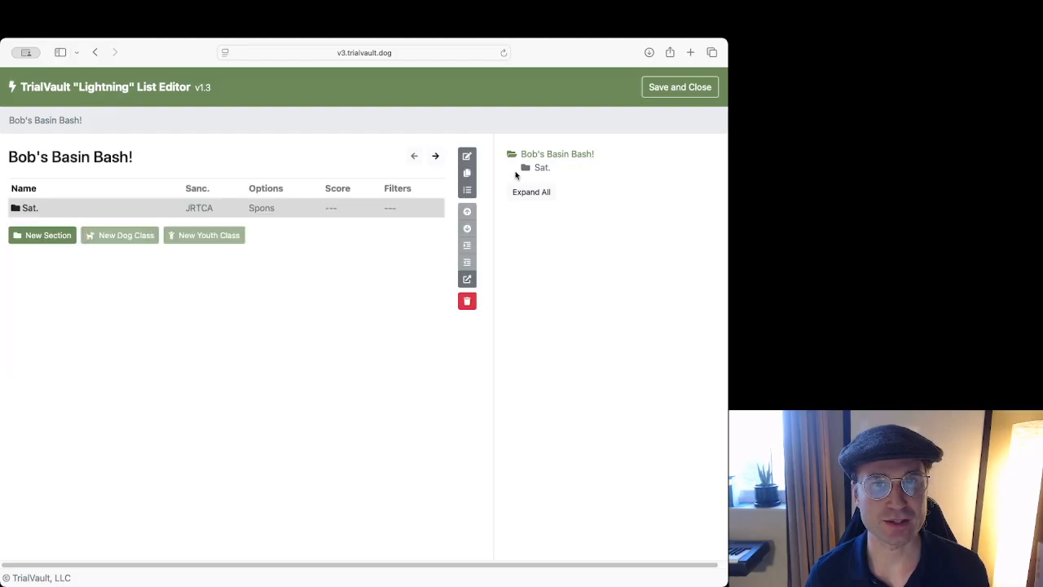
pyautogui.click(536, 167)
pyautogui.click(559, 180)
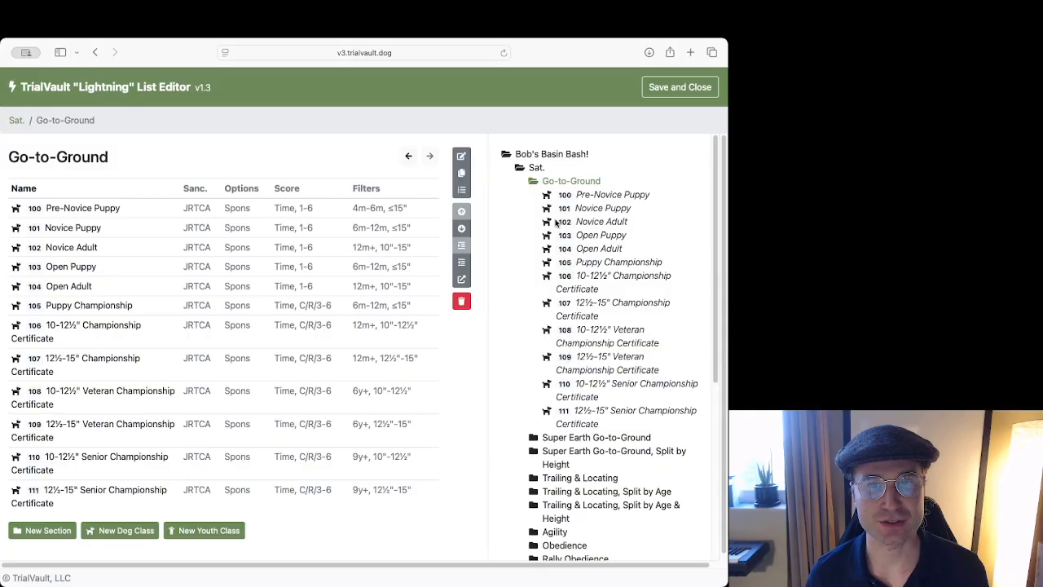
pyautogui.click(524, 153)
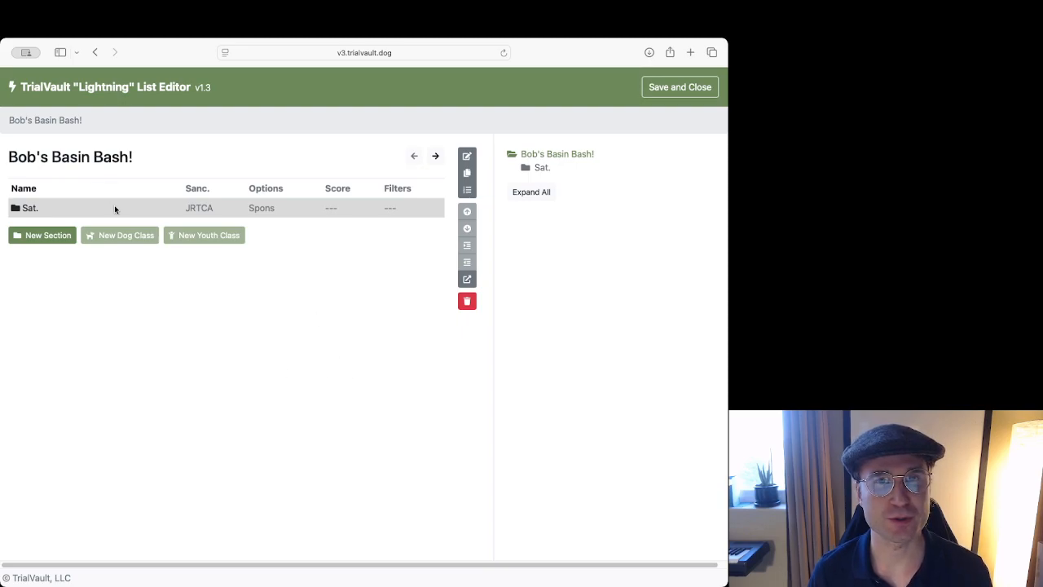
# Copy the Sat. section and rename 'Sat. Copy' to 'Sun.', saving it.
pyautogui.click(466, 175)
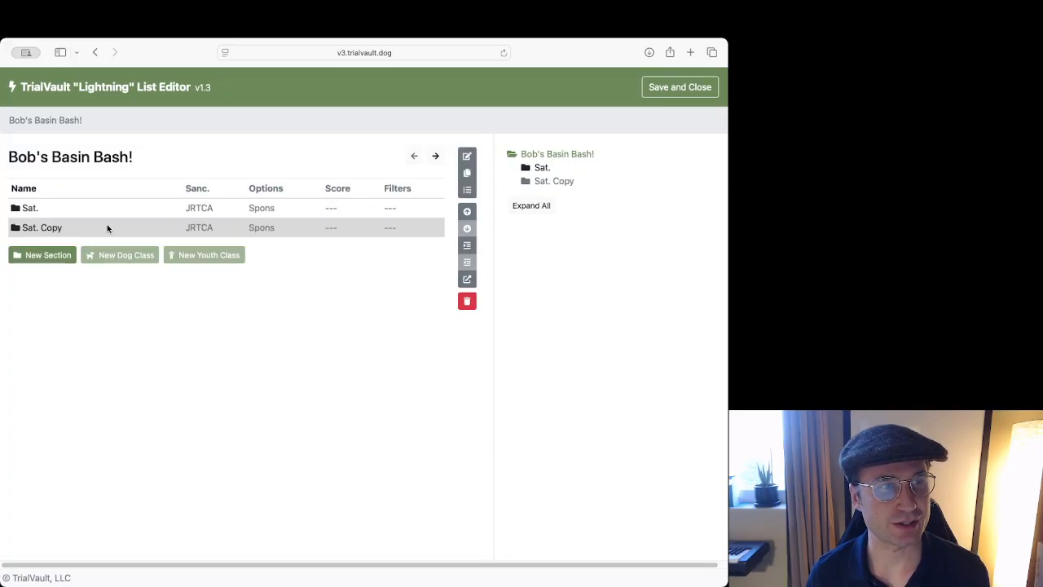
pyautogui.doubleClick(101, 230)
pyautogui.press('super+a')
pyautogui.write('Sun')
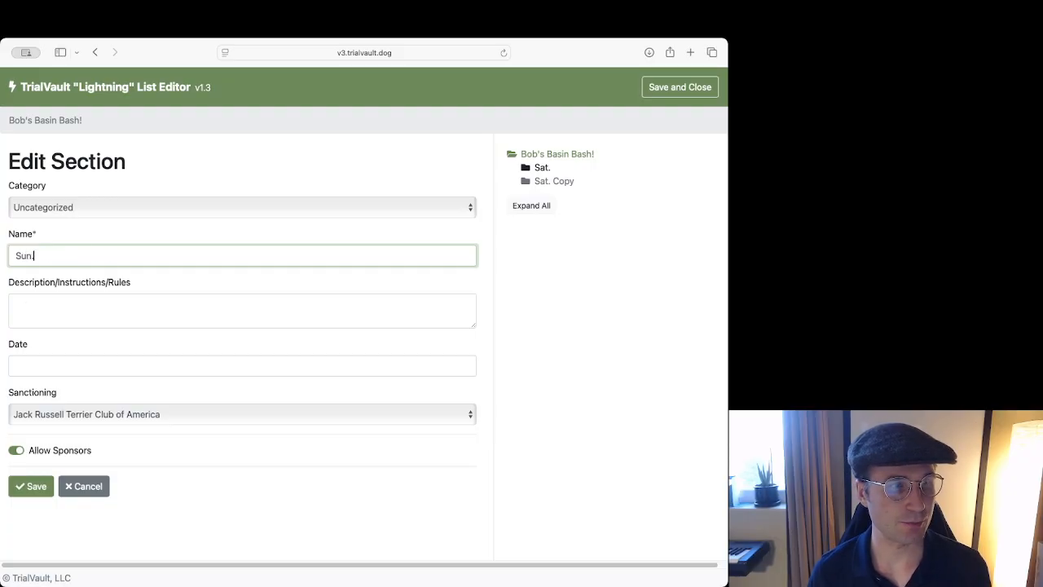
pyautogui.click(22, 487)
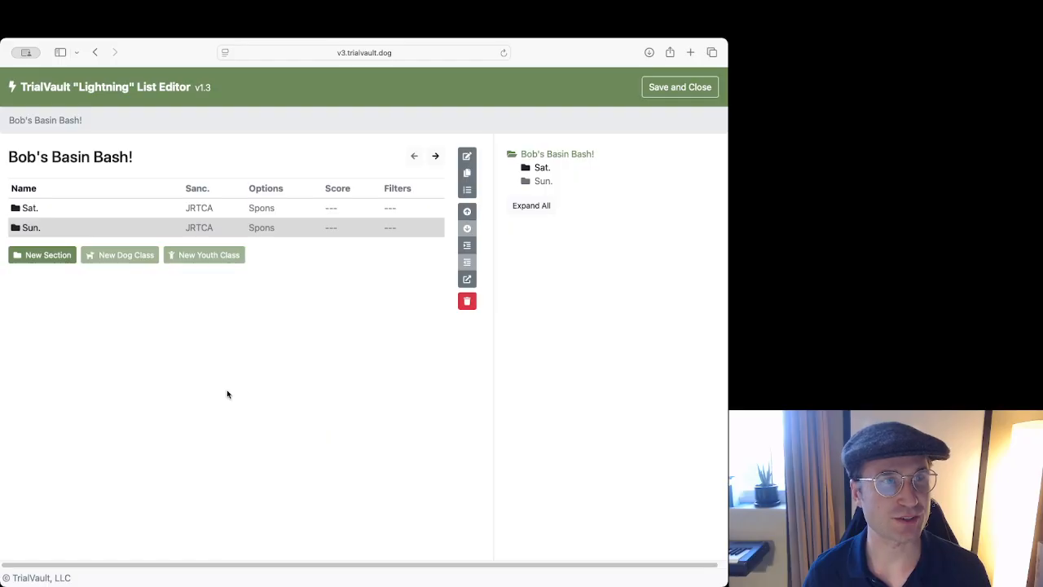
# Save and close the editor, then check 100 Pre-Novice Puppy on the Class List.
pyautogui.click(671, 98)
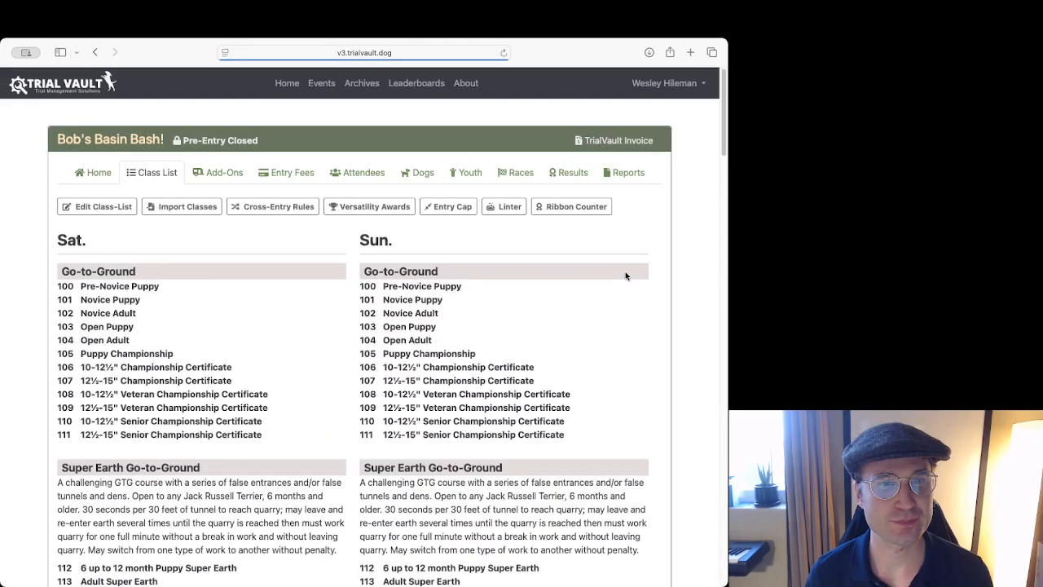
pyautogui.scroll(-6, 530, 228)
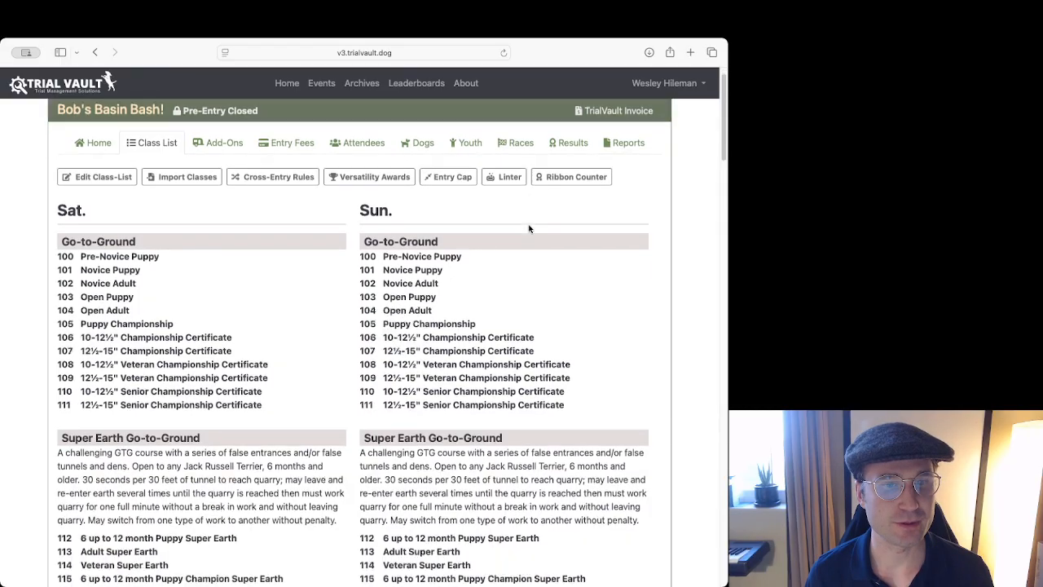
pyautogui.scroll(8, 527, 228)
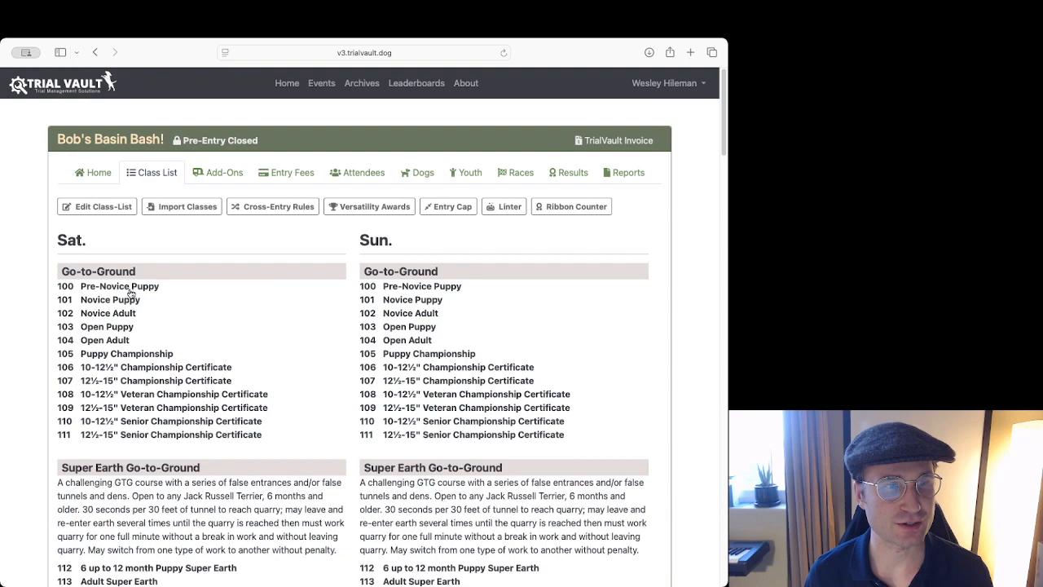
pyautogui.click(129, 288)
pyautogui.click(128, 287)
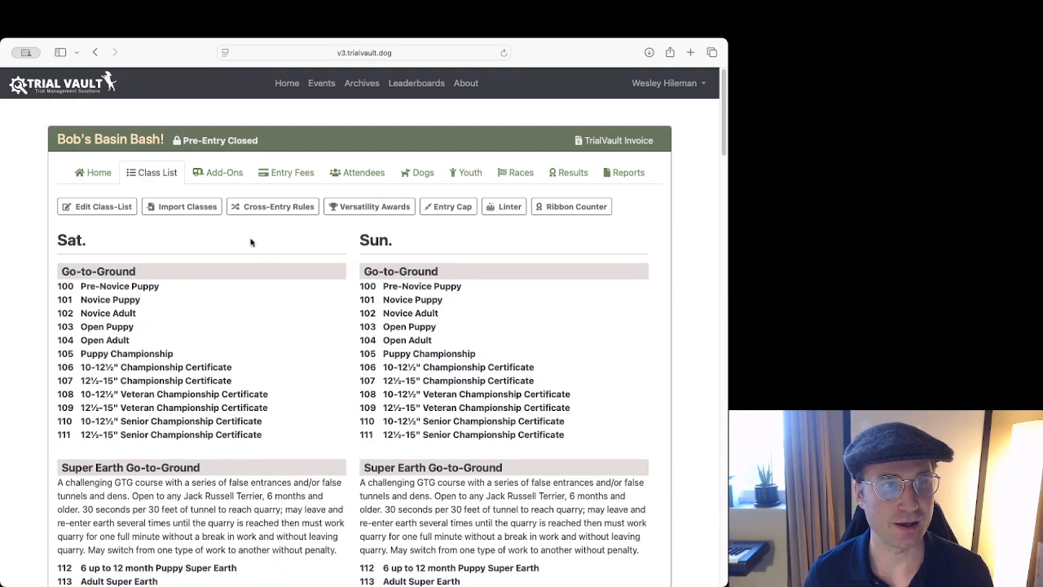